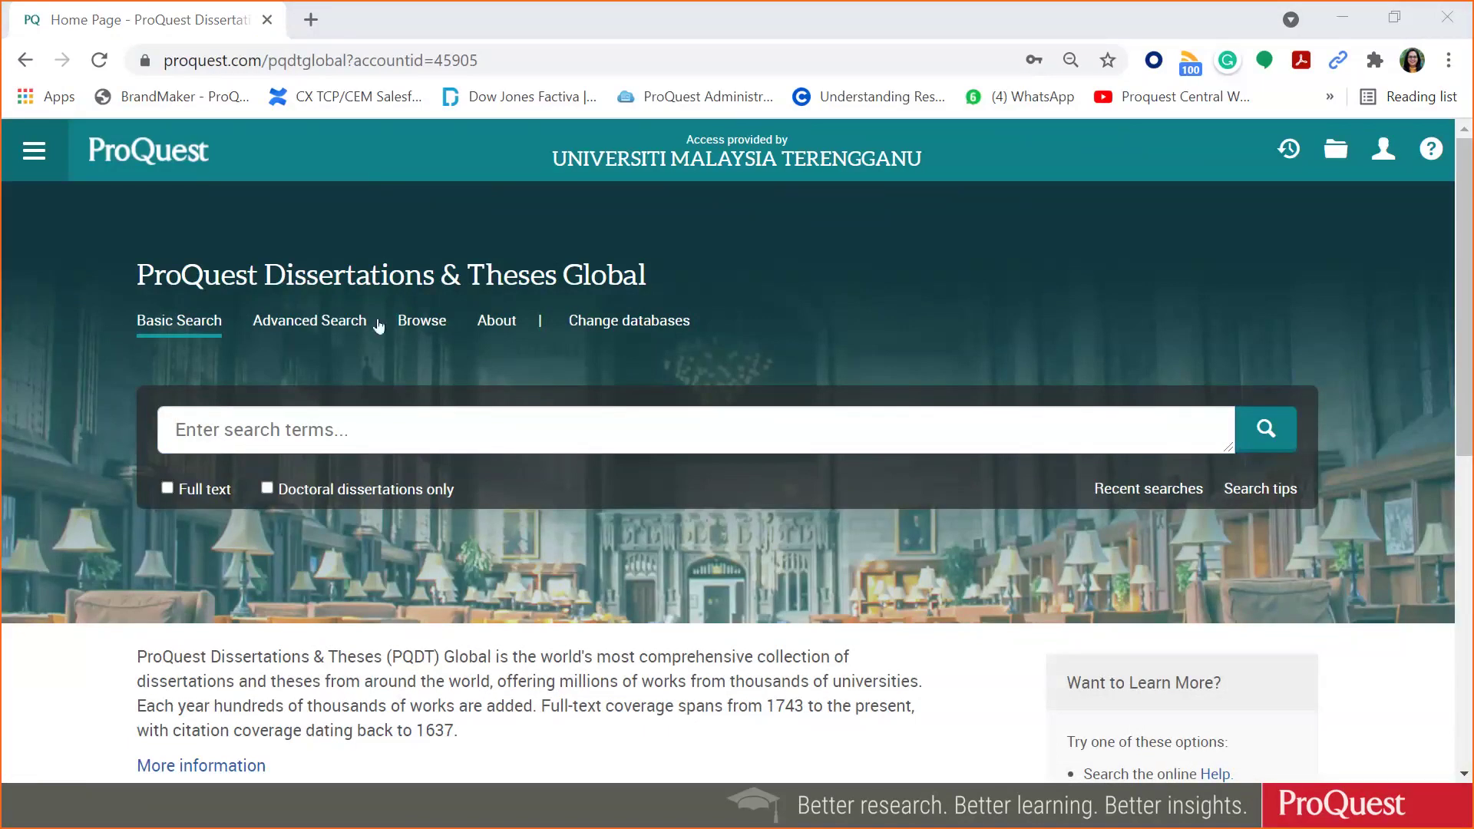
- Open the advanced search and replace the first row's search term with "mental illness or mental health"
click(300, 326)
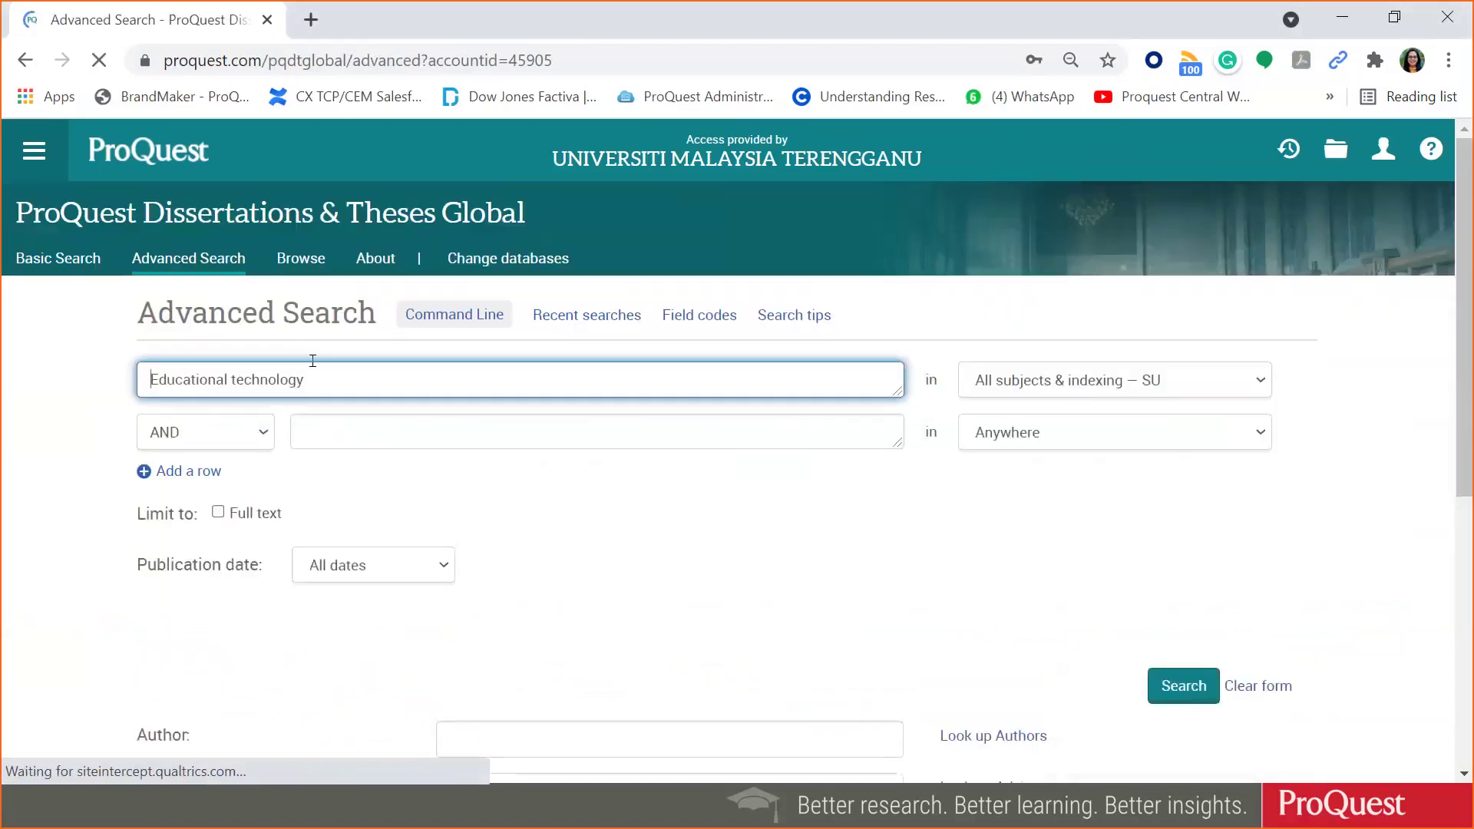
triple_click(176, 381)
key(BackSpace)
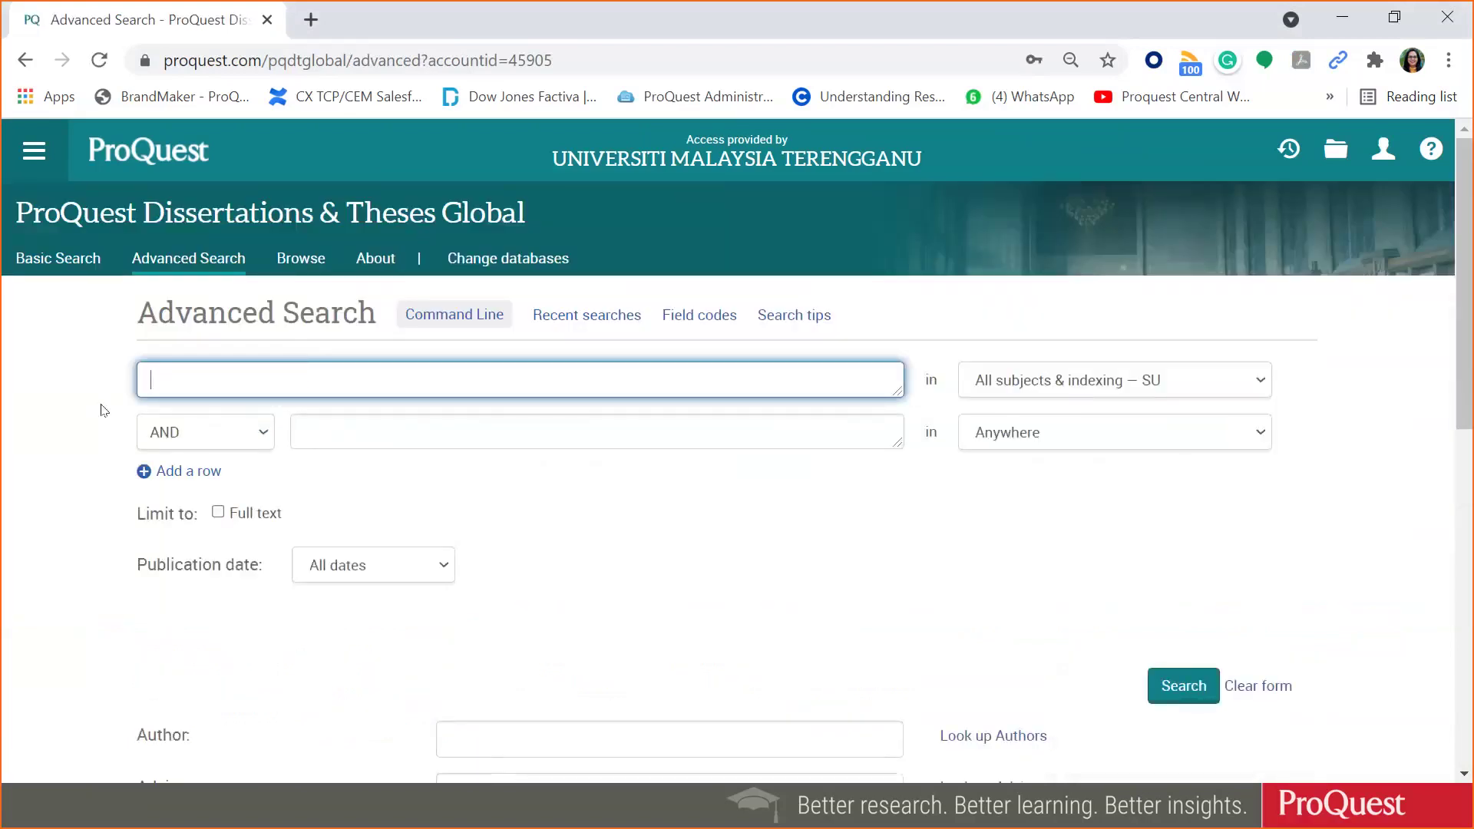
text(mental illness or me)
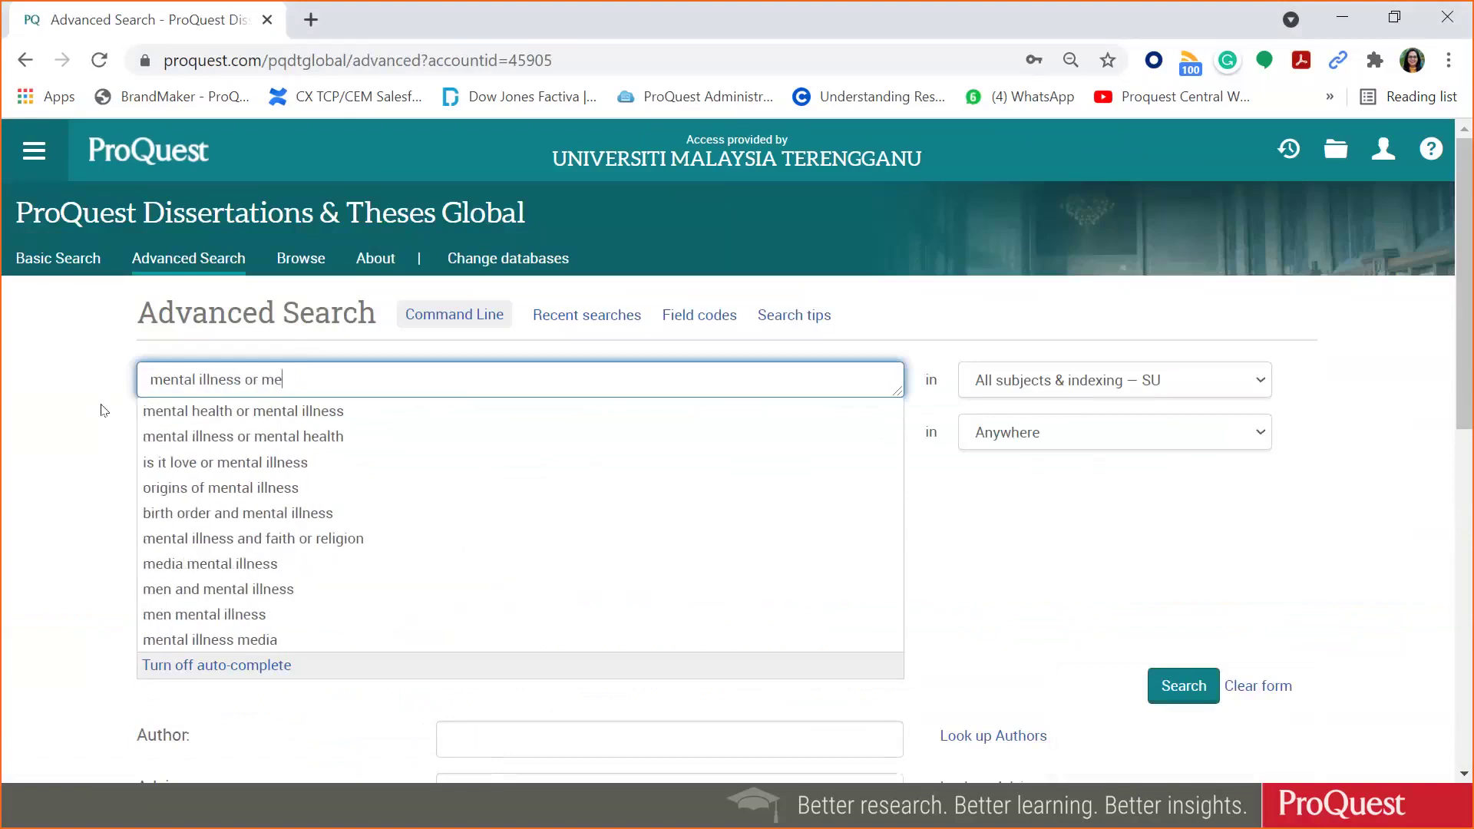
text(ntal heal)
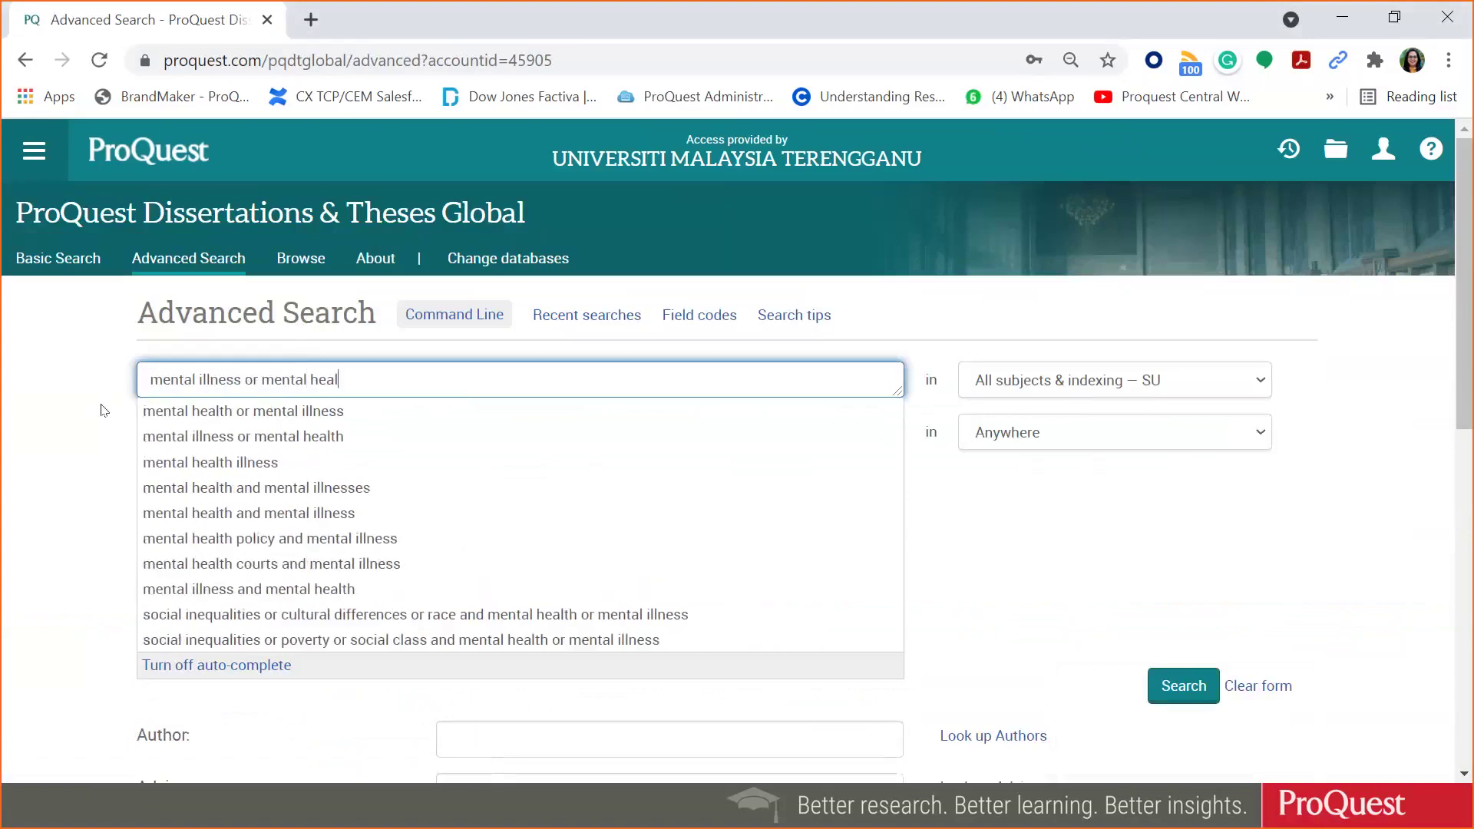
text(th)
- Extend the first row's search term with "or depression or anxiety"
click(995, 384)
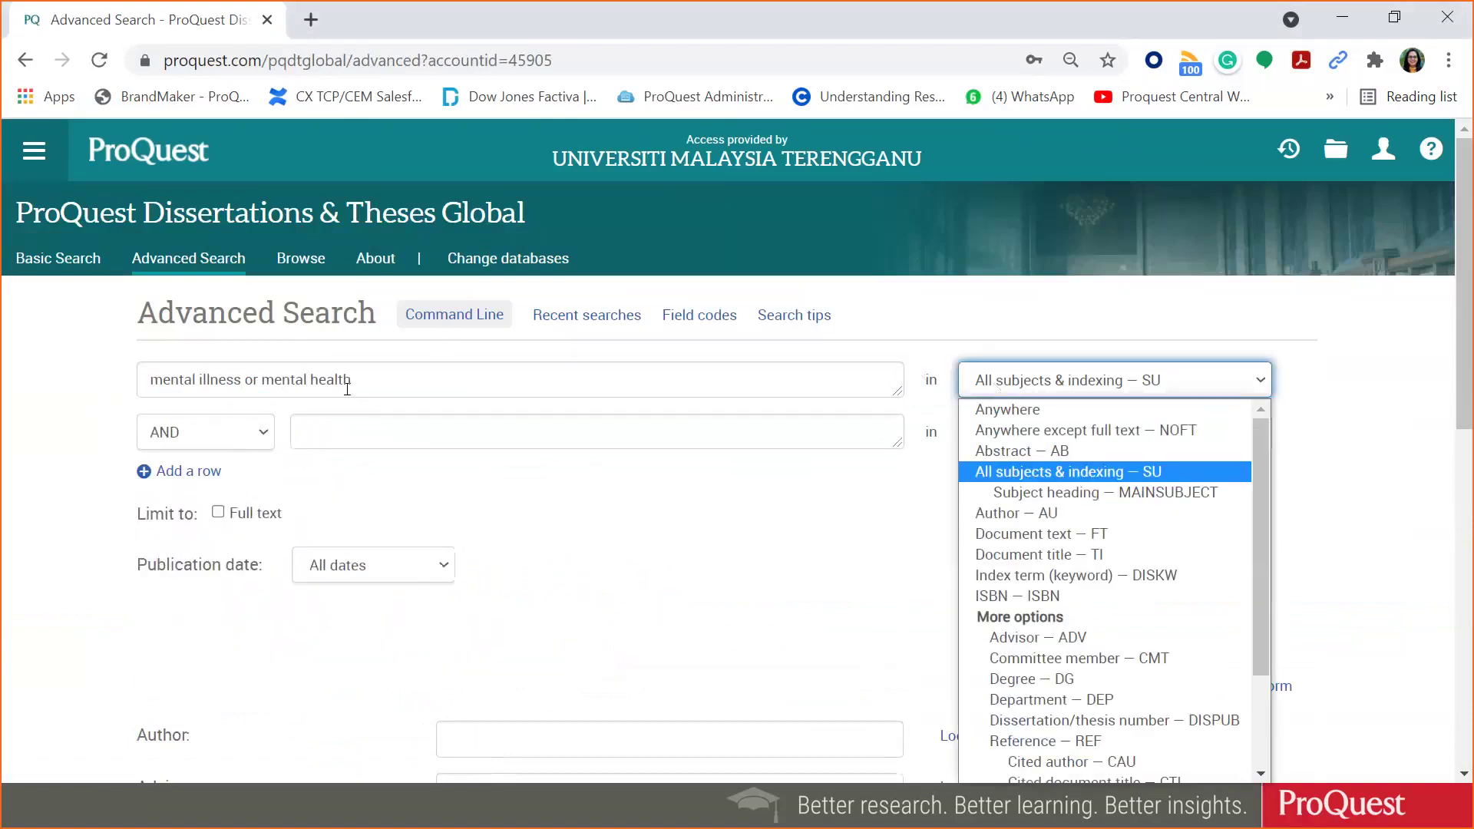
click(393, 381)
text(or )
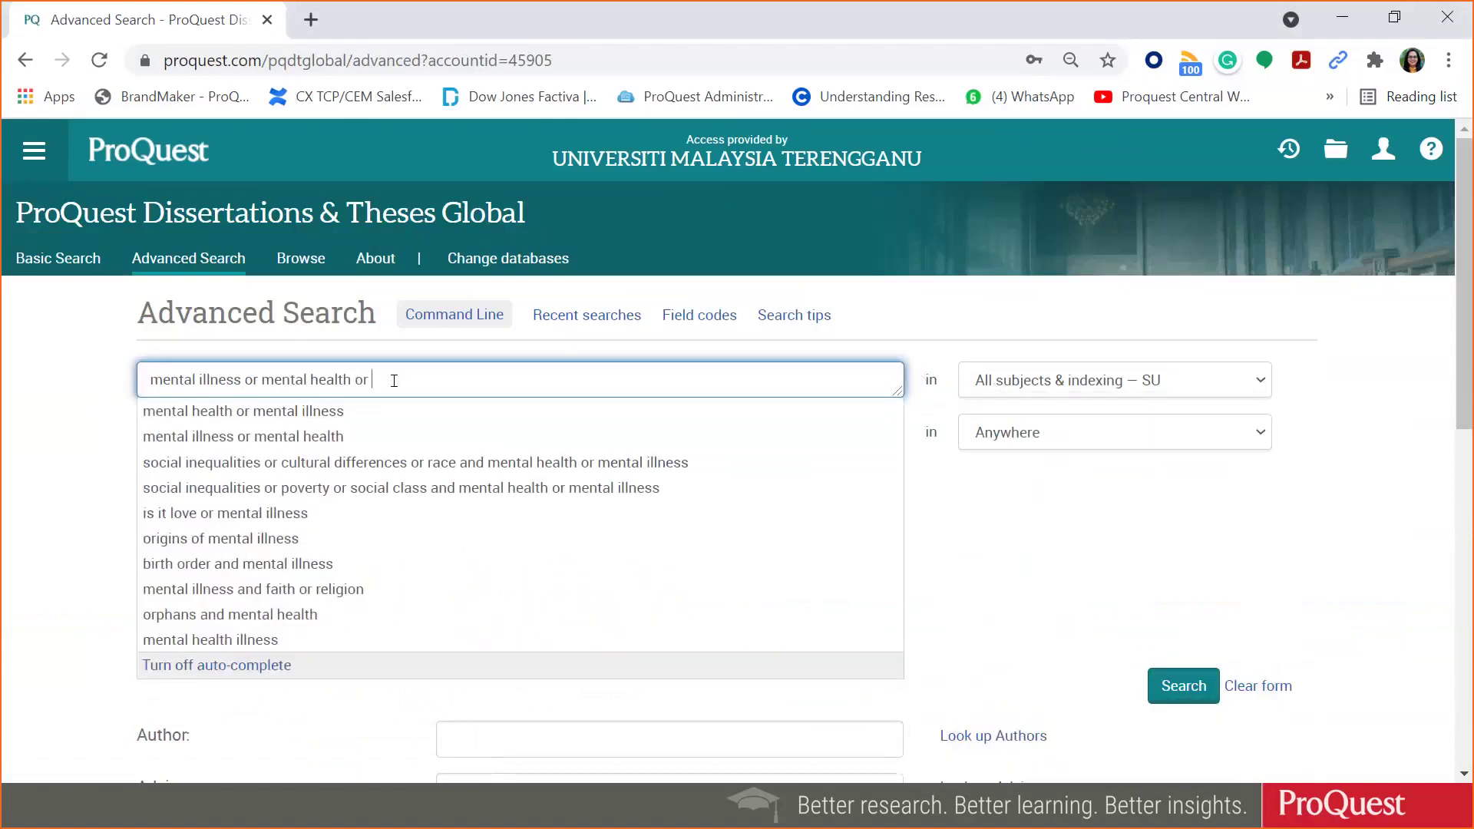
text(depresstion)
key(BackSpace)
key(BackSpace)
key(BackSpace)
text(ion or anxiety)
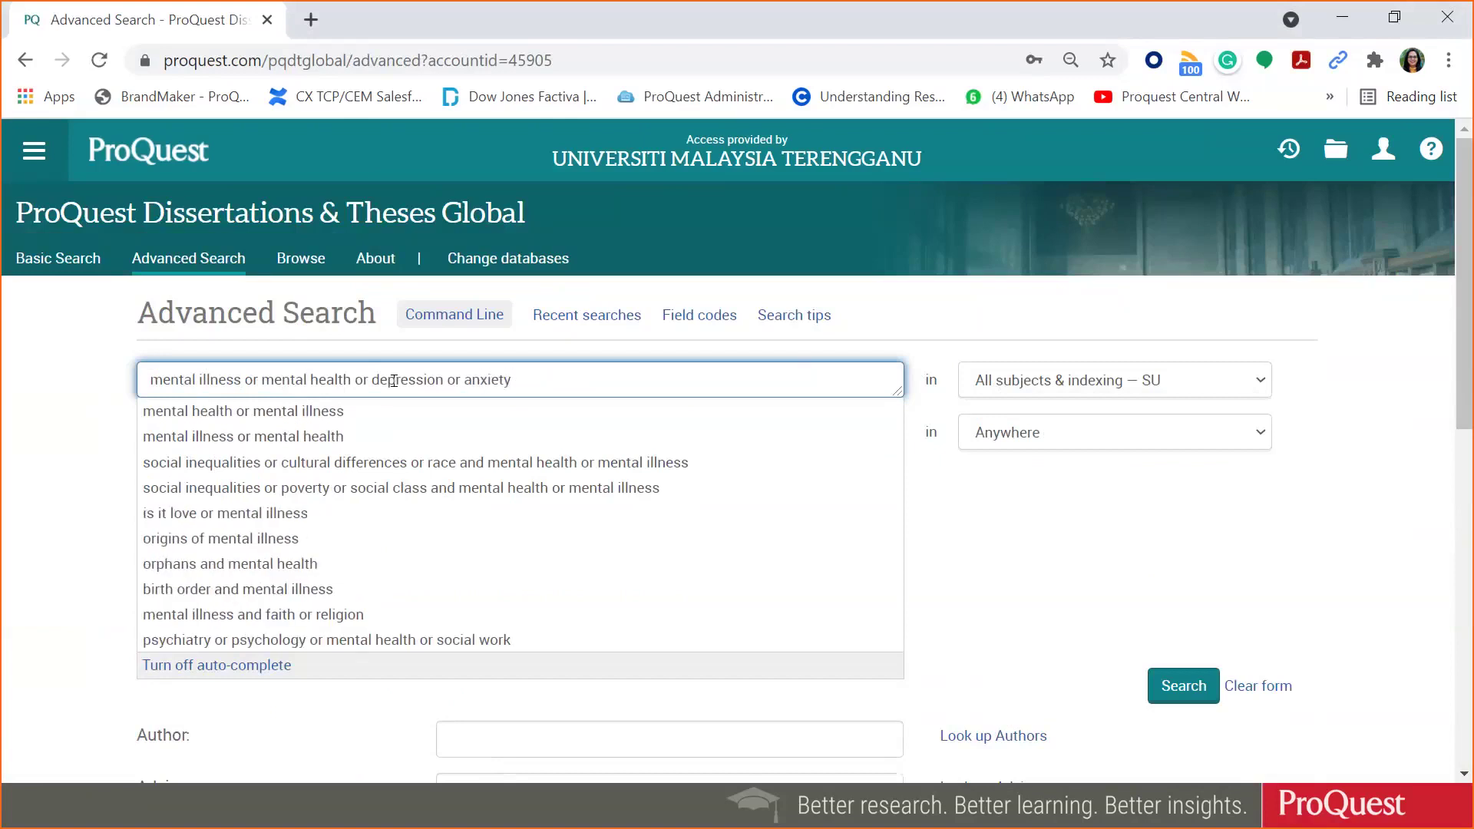
- Restrict the first row's search to "Document title — TI" and run the search
click(1017, 393)
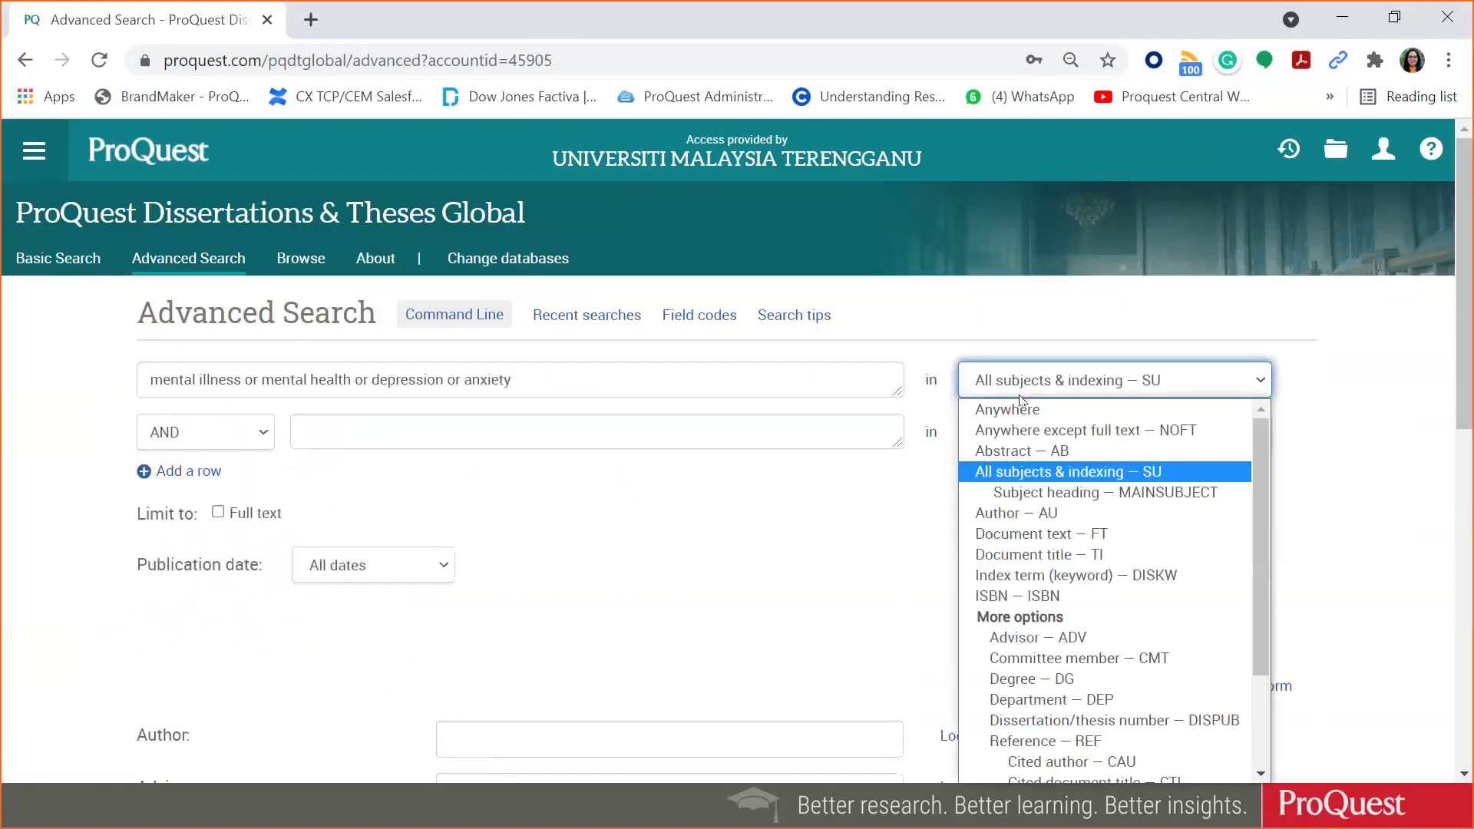
click(1044, 557)
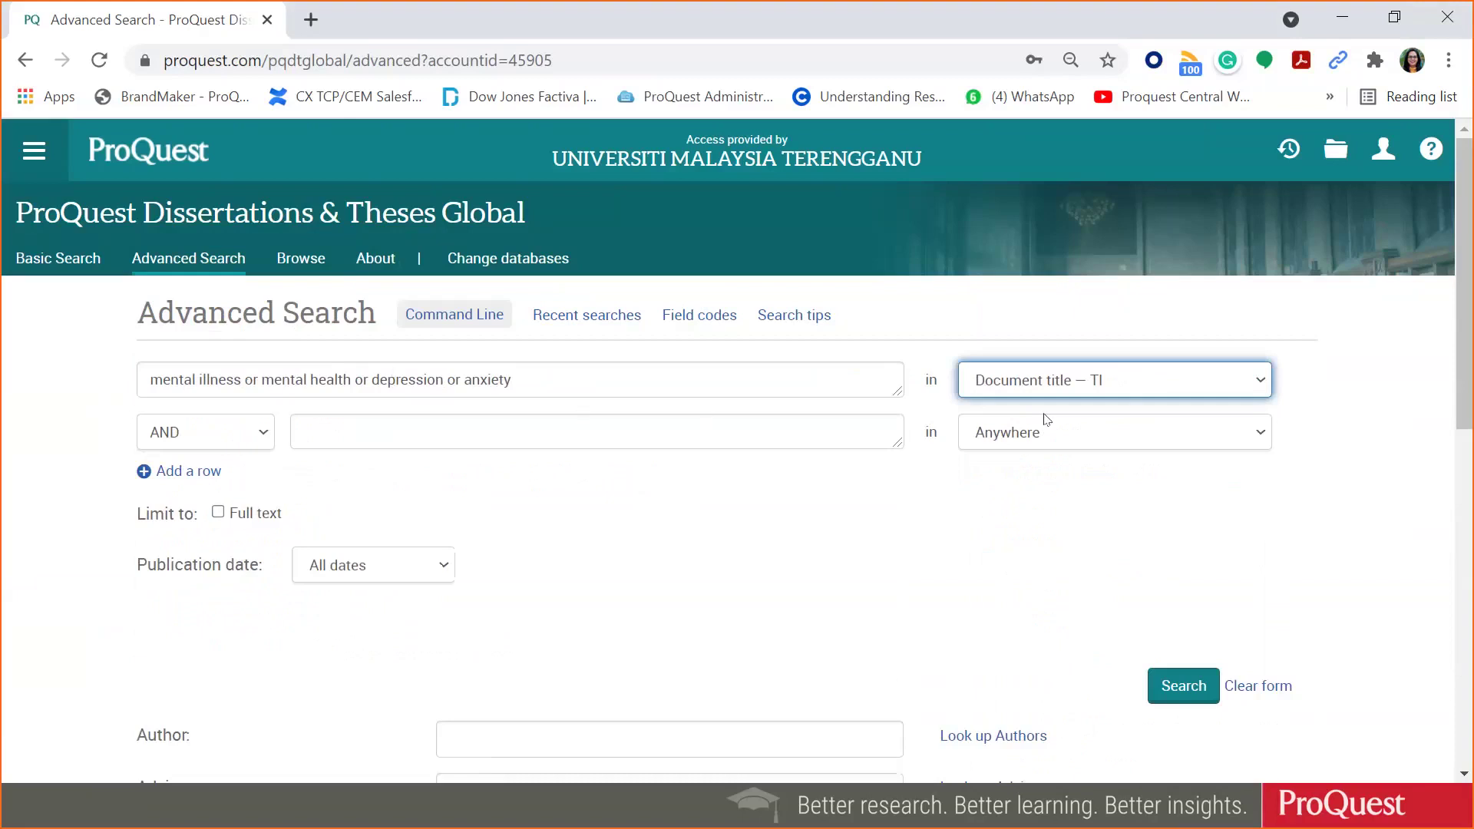
scroll(1021, 474, down, 1)
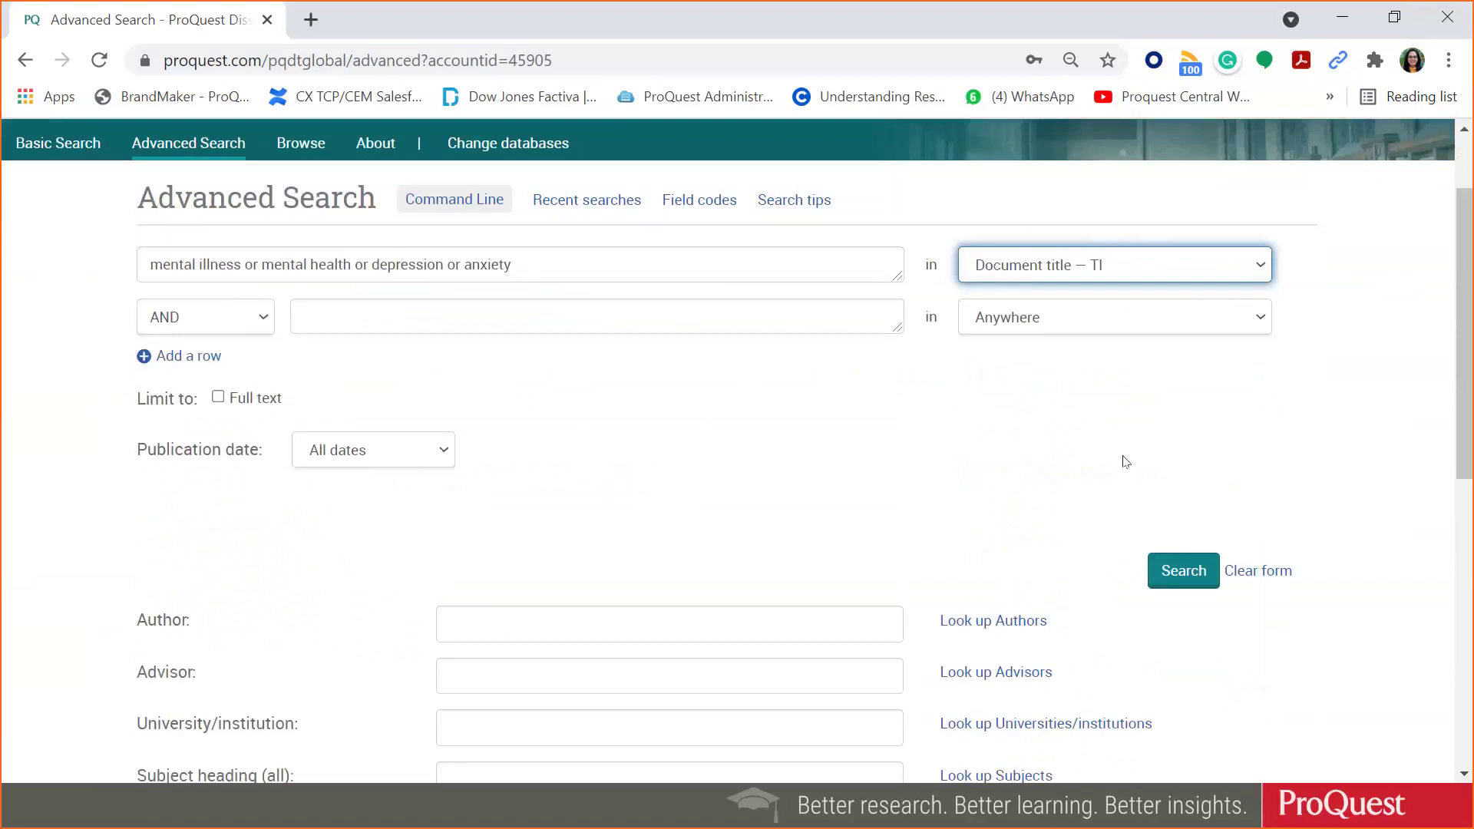
click(1181, 574)
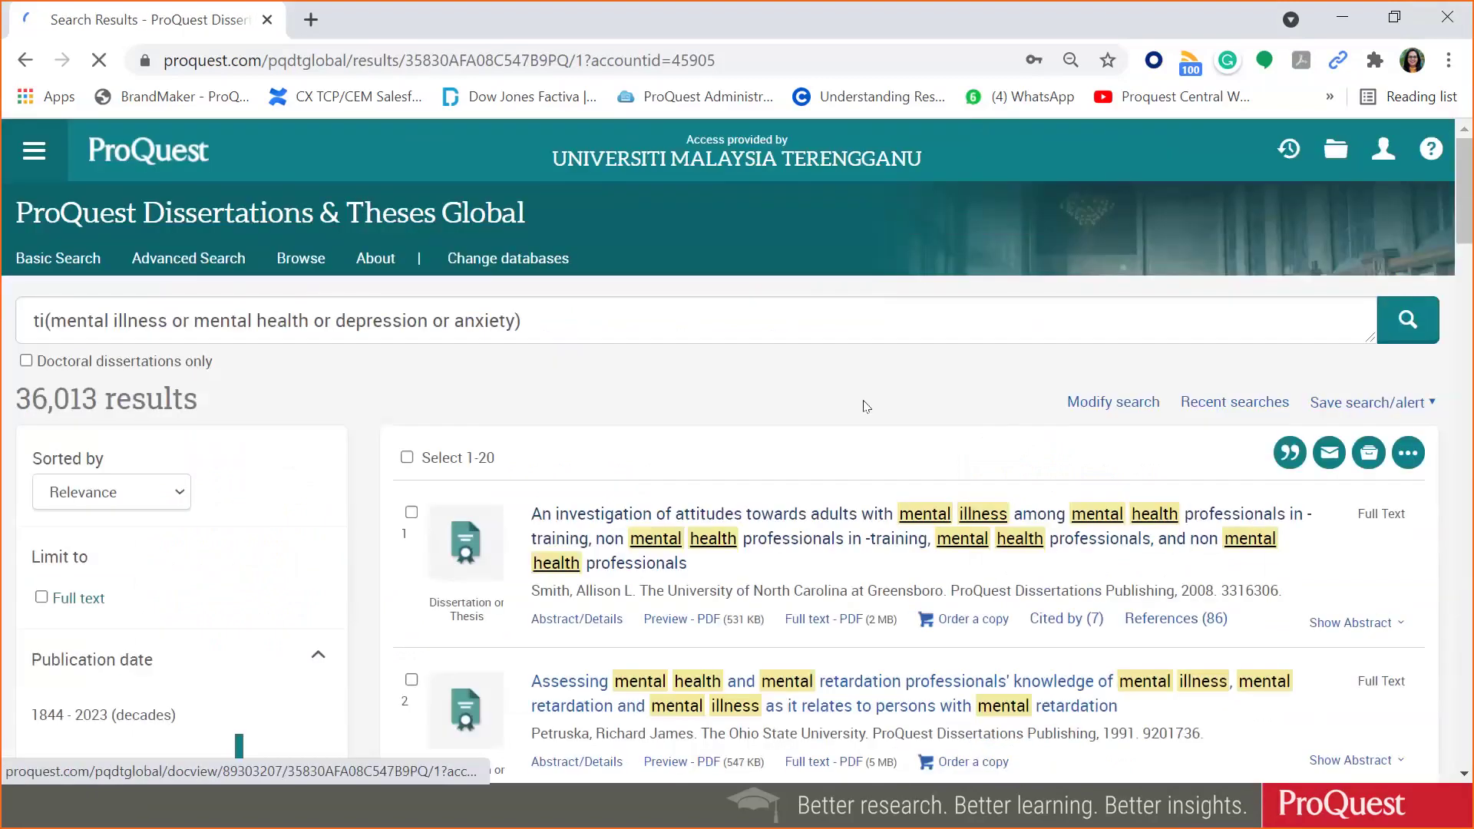
- Narrow the results' publication date range to the decades 1970–2023 and update the results
scroll(865, 406, down, 1)
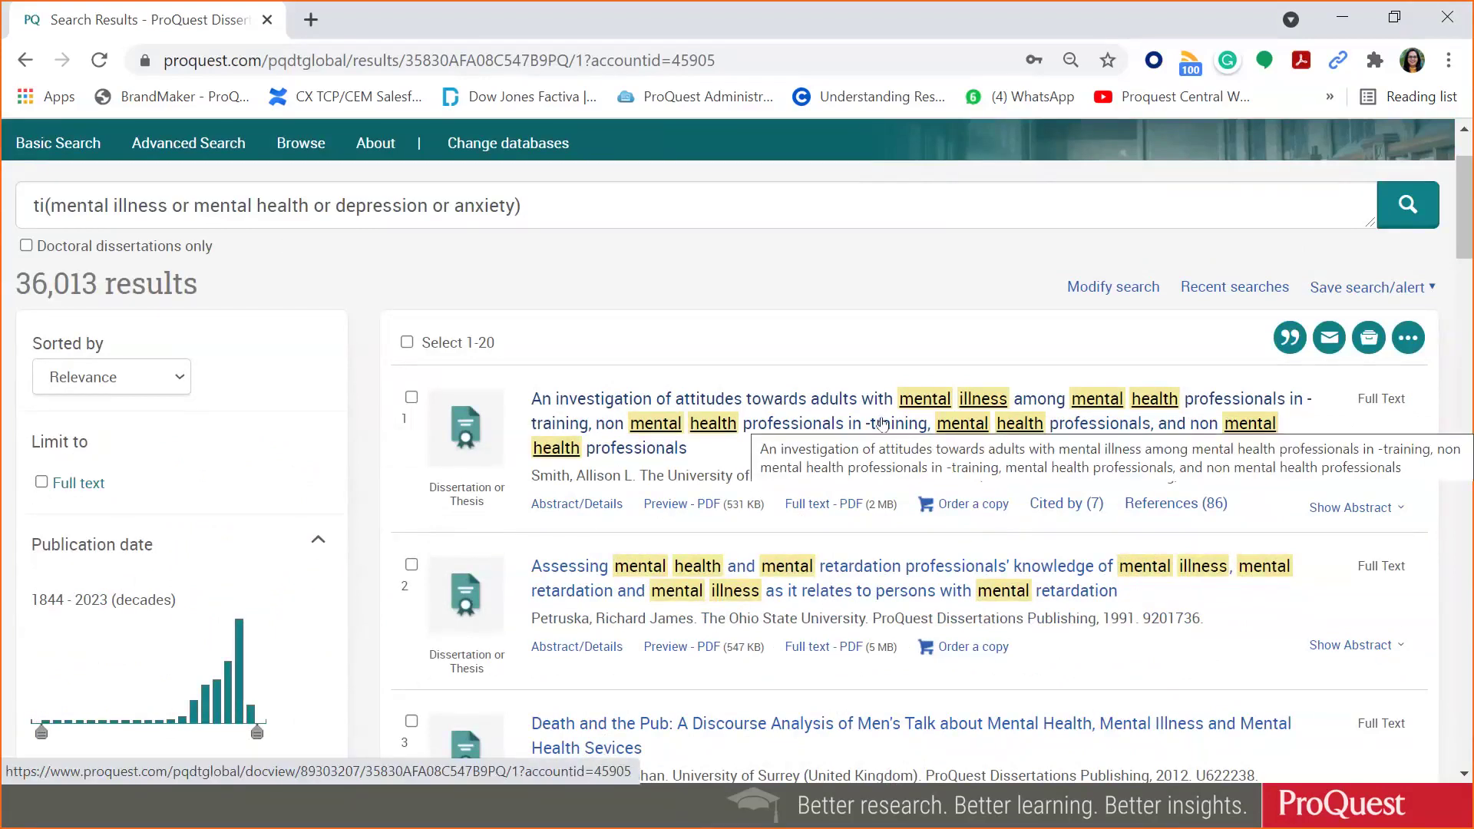
scroll(881, 423, down, 2)
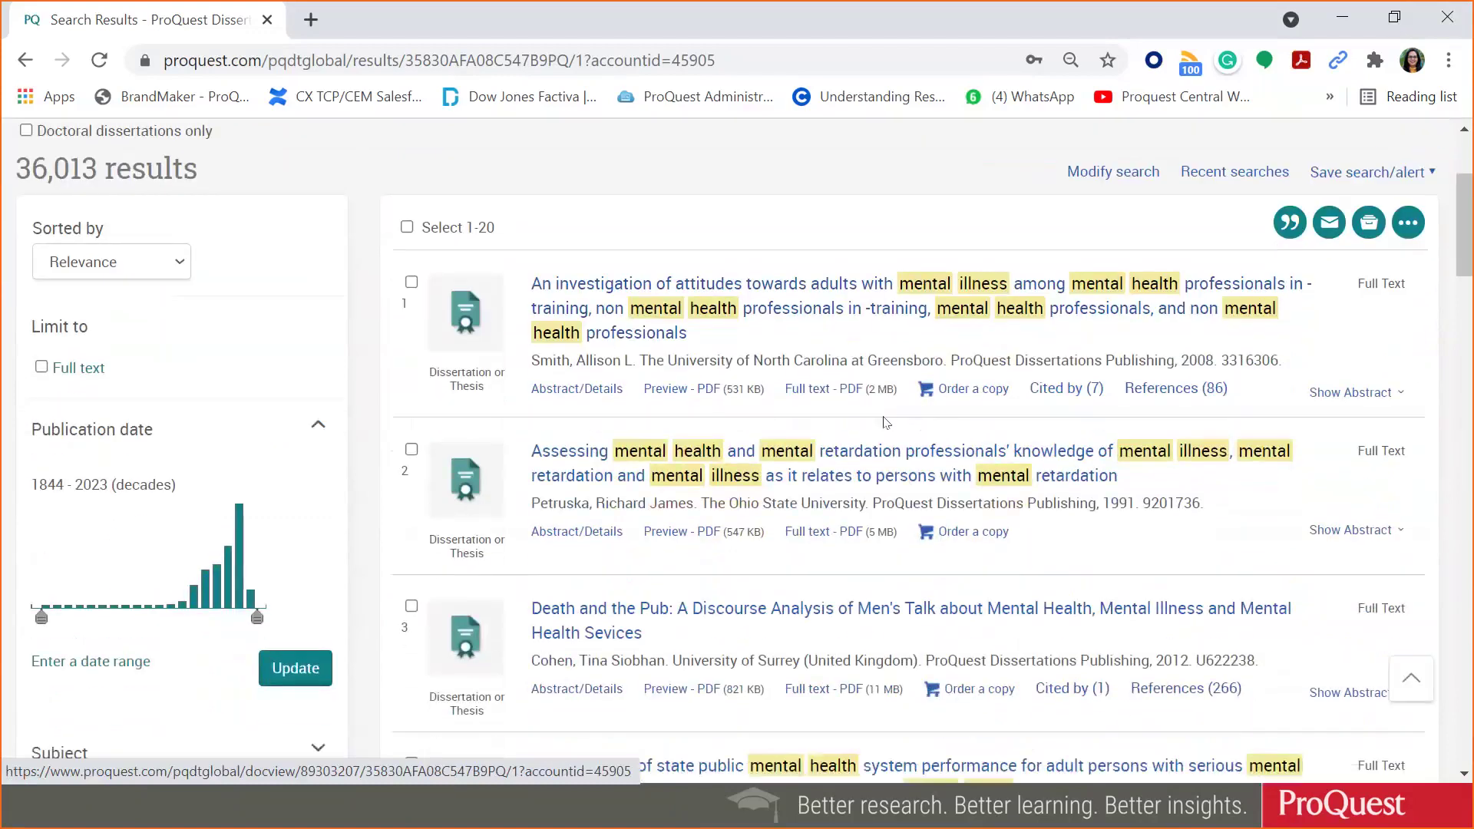
scroll(885, 422, down, 3)
scroll(881, 423, down, 3)
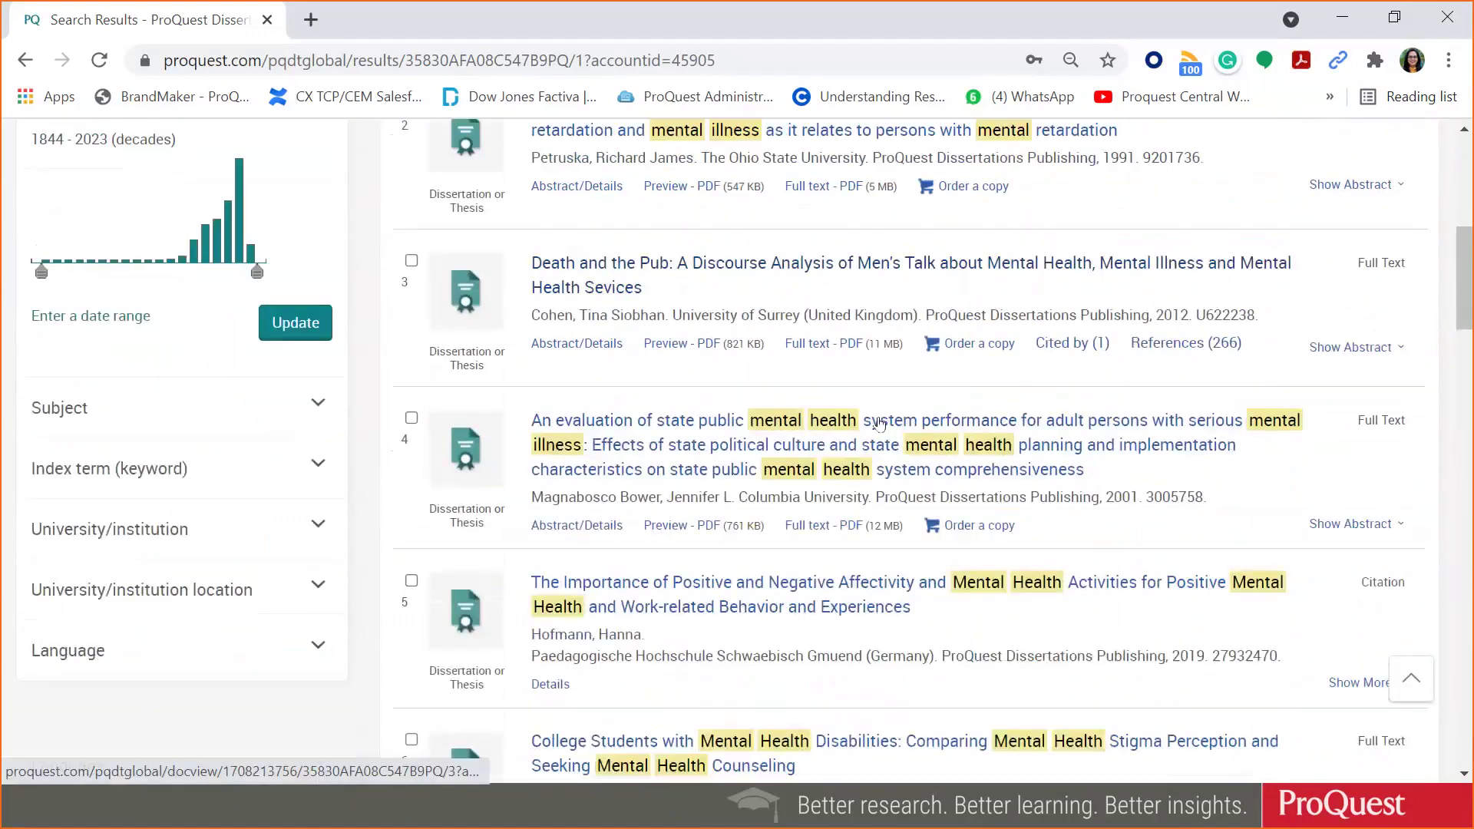
scroll(879, 424, down, 3)
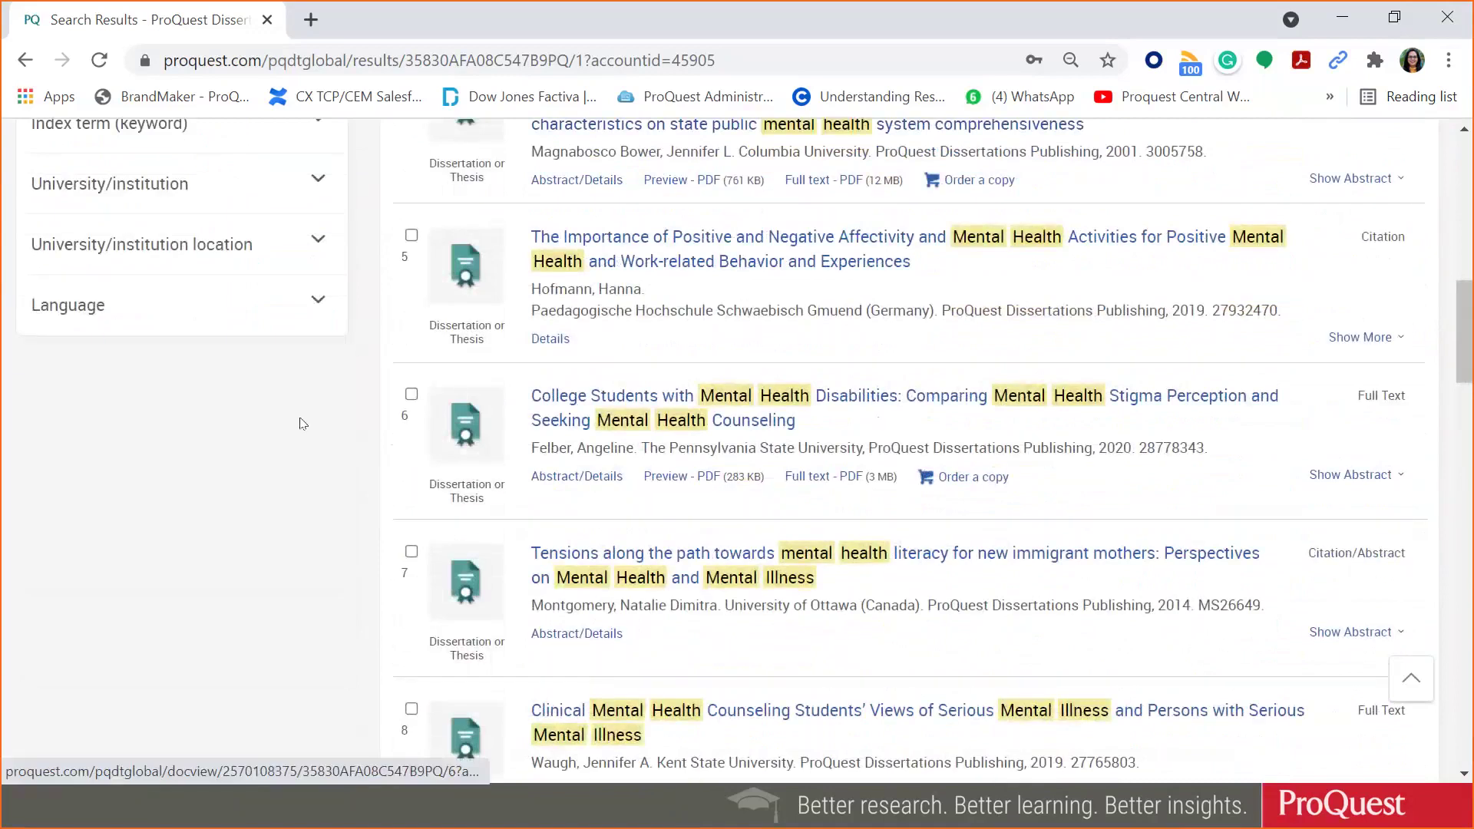
scroll(285, 419, up, 7)
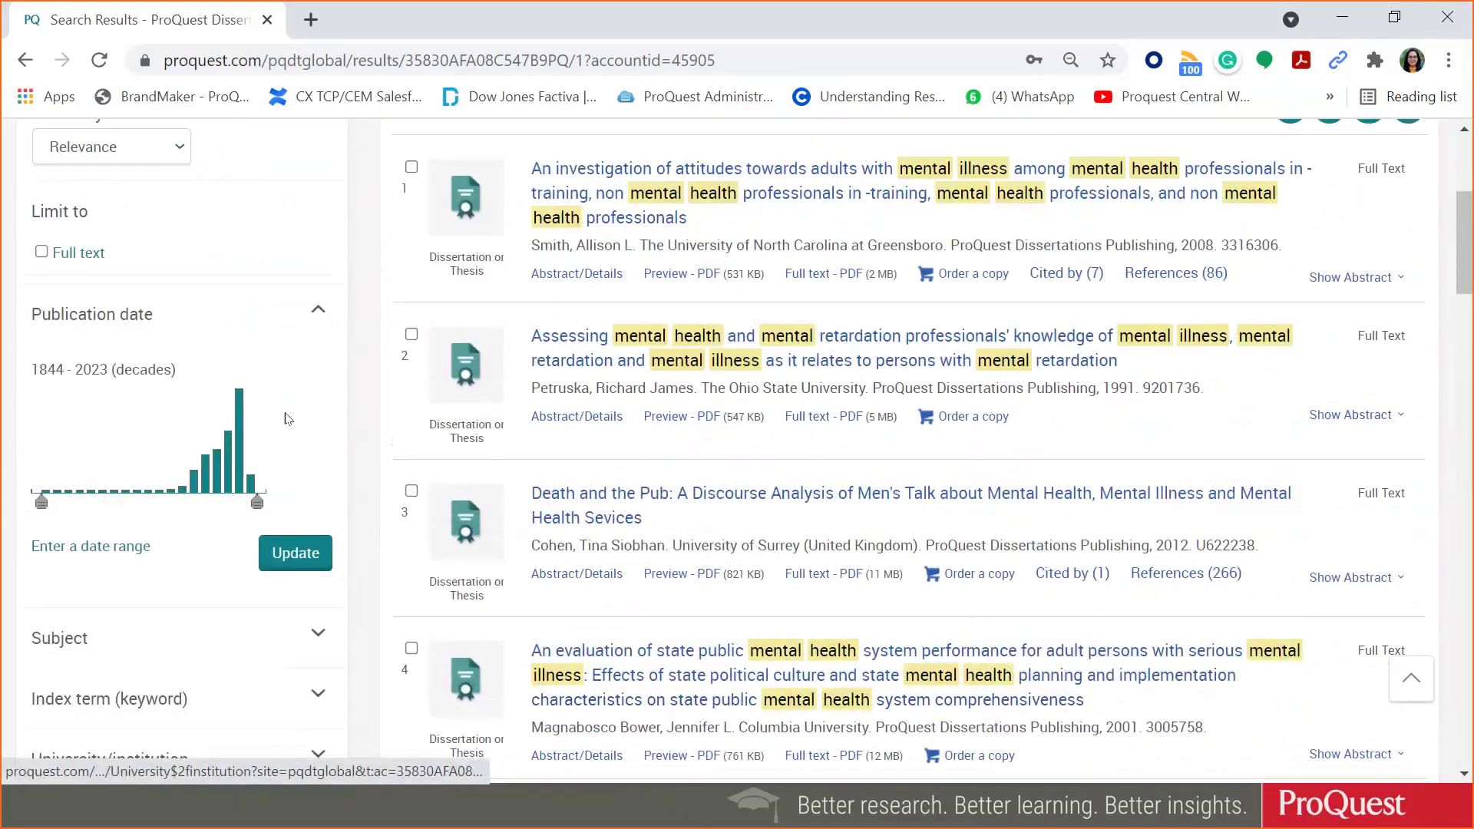
click(125, 491)
click(189, 495)
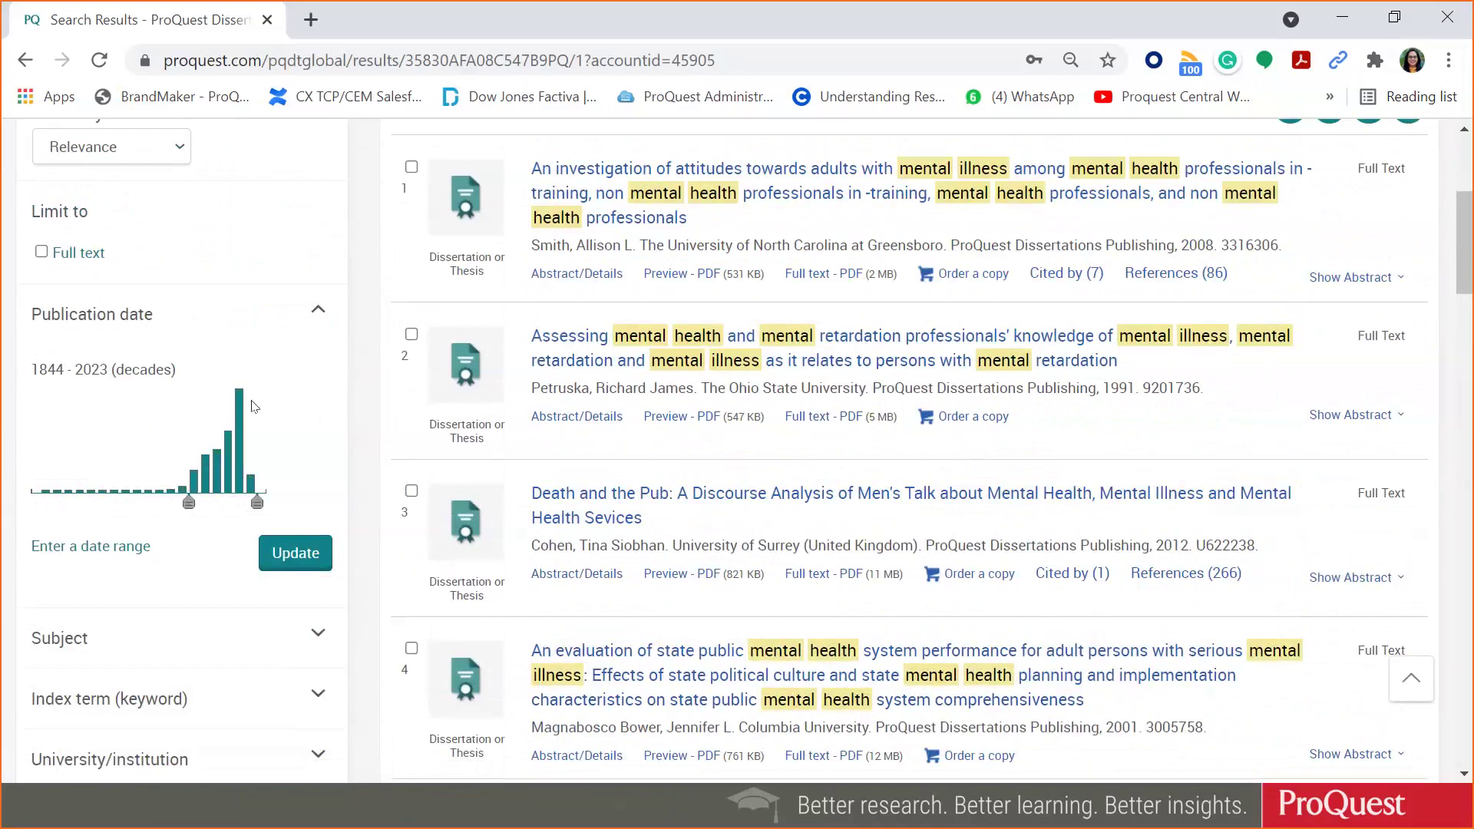
click(287, 553)
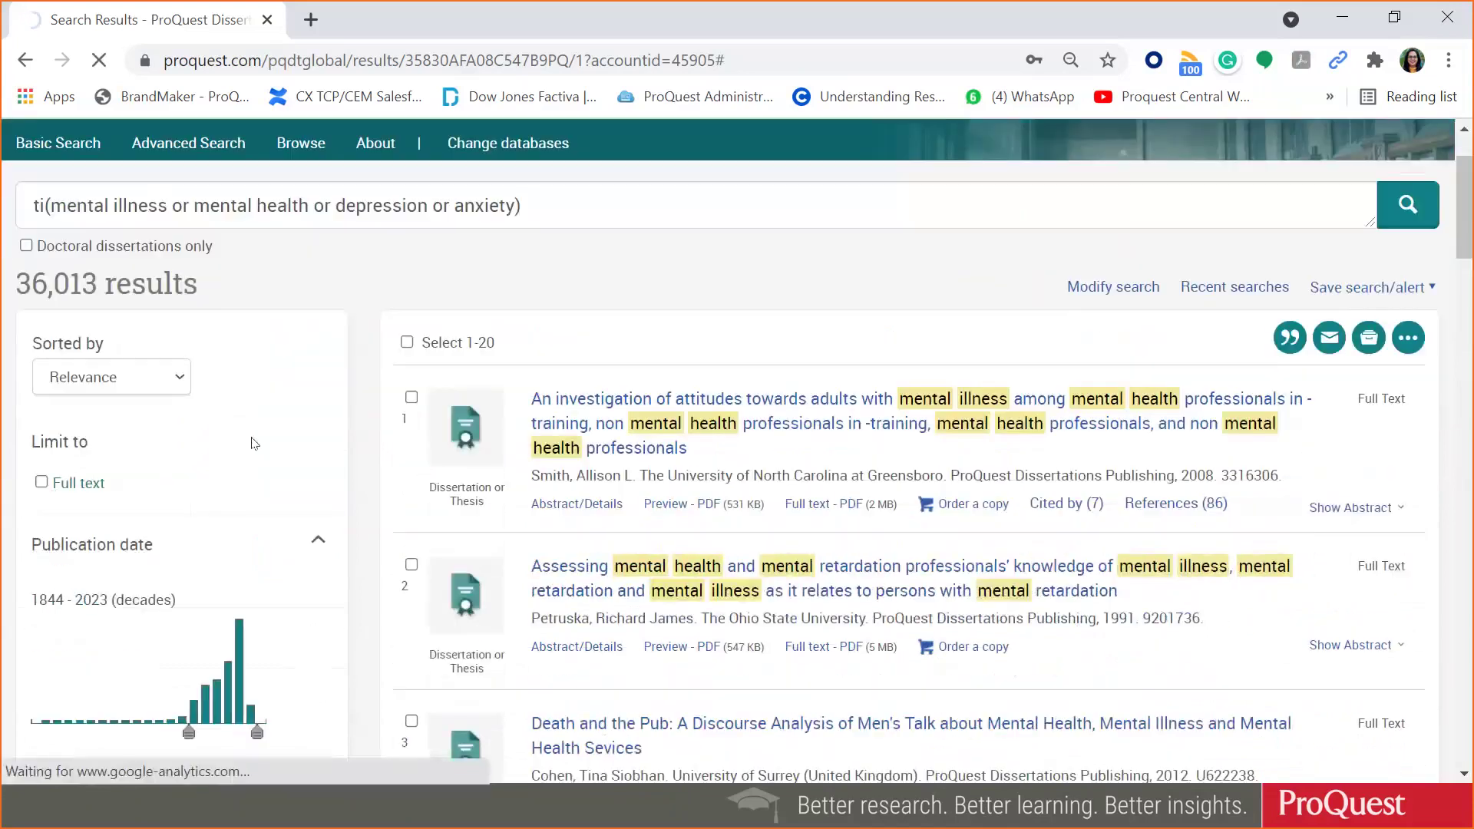
- Limit the filtered search results to full text documents
scroll(253, 441, down, 3)
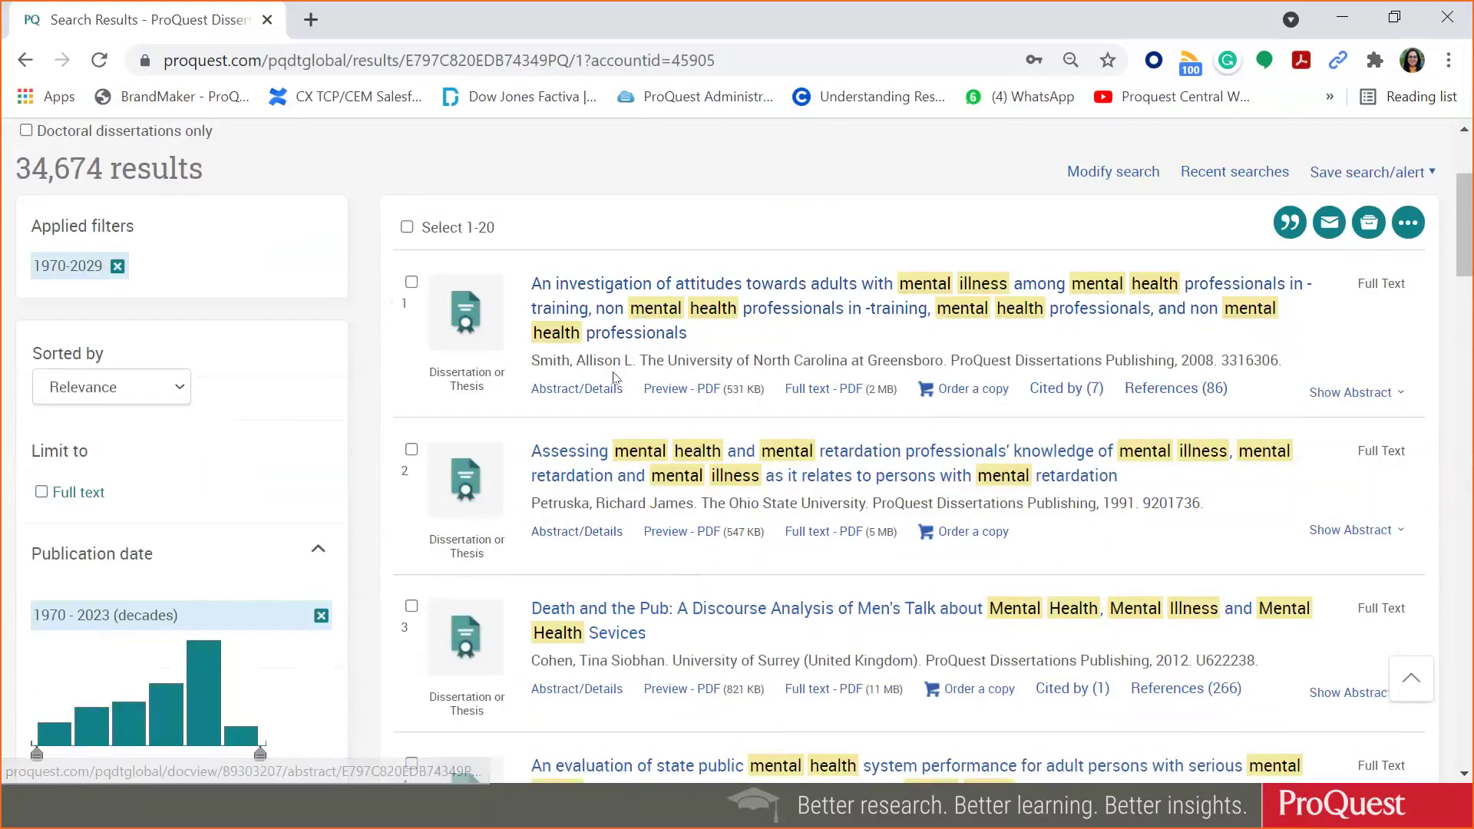
scroll(614, 376, down, 6)
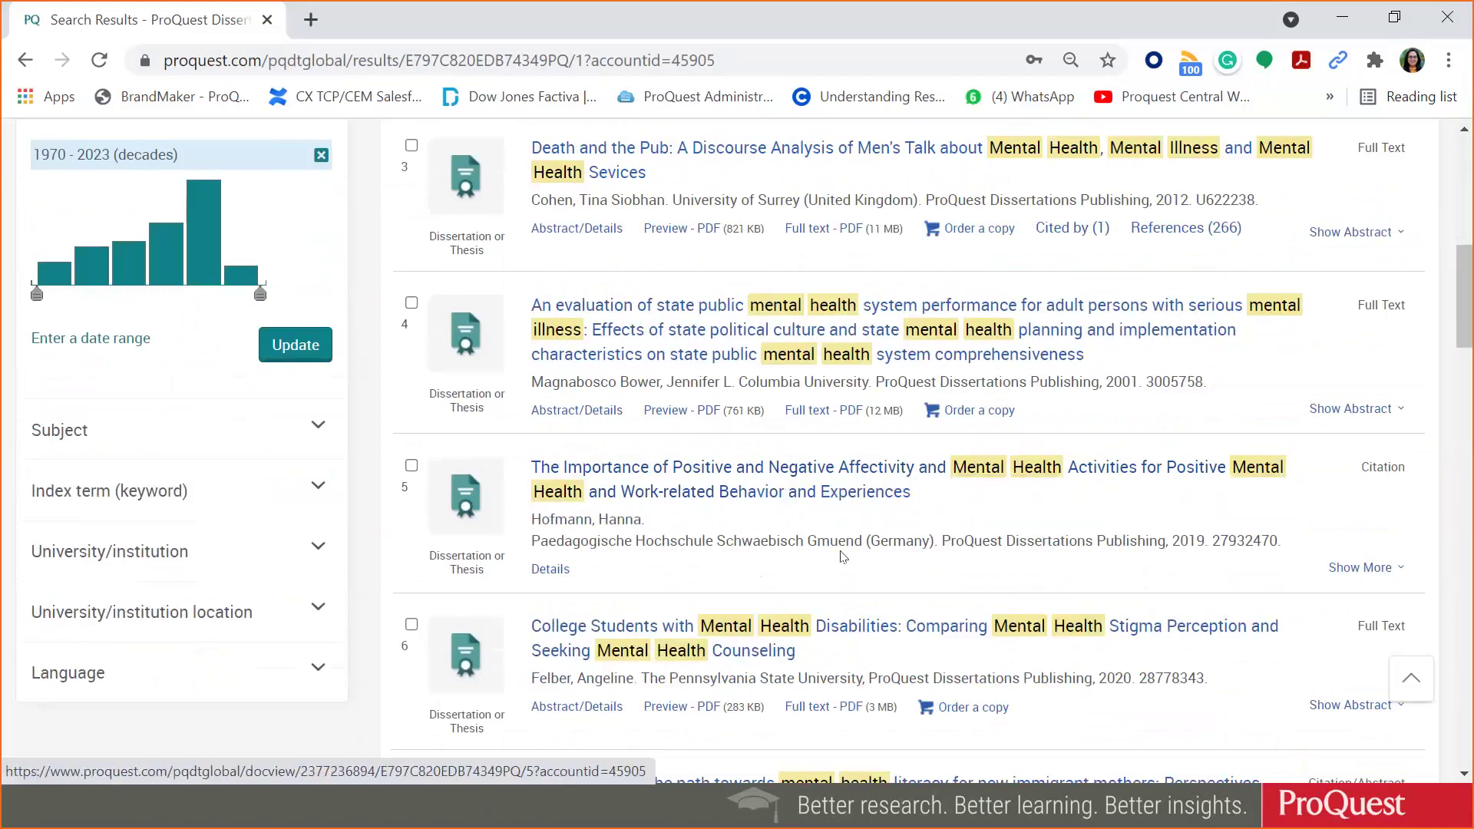
scroll(842, 556, up, 3)
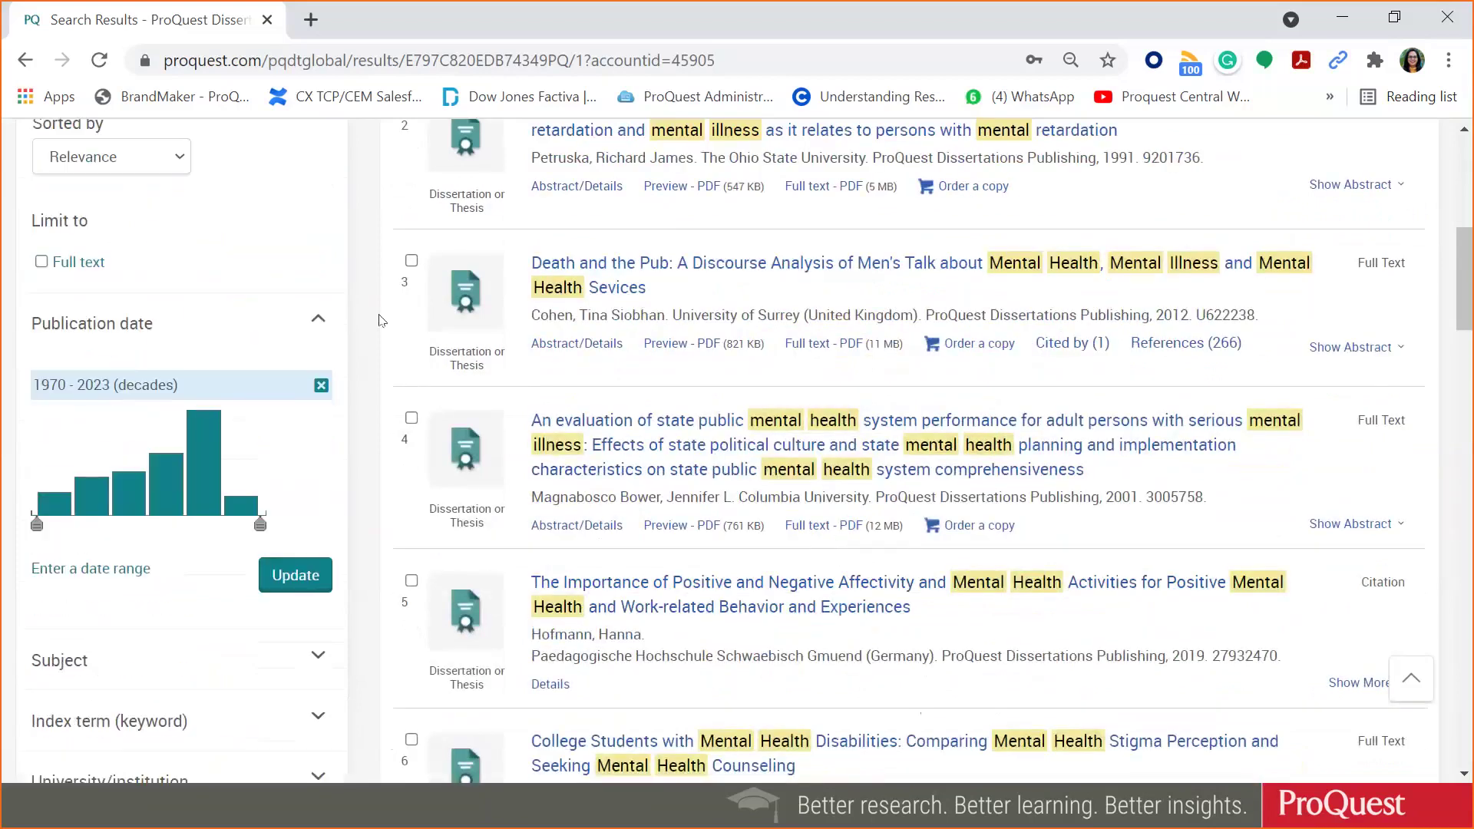
click(42, 261)
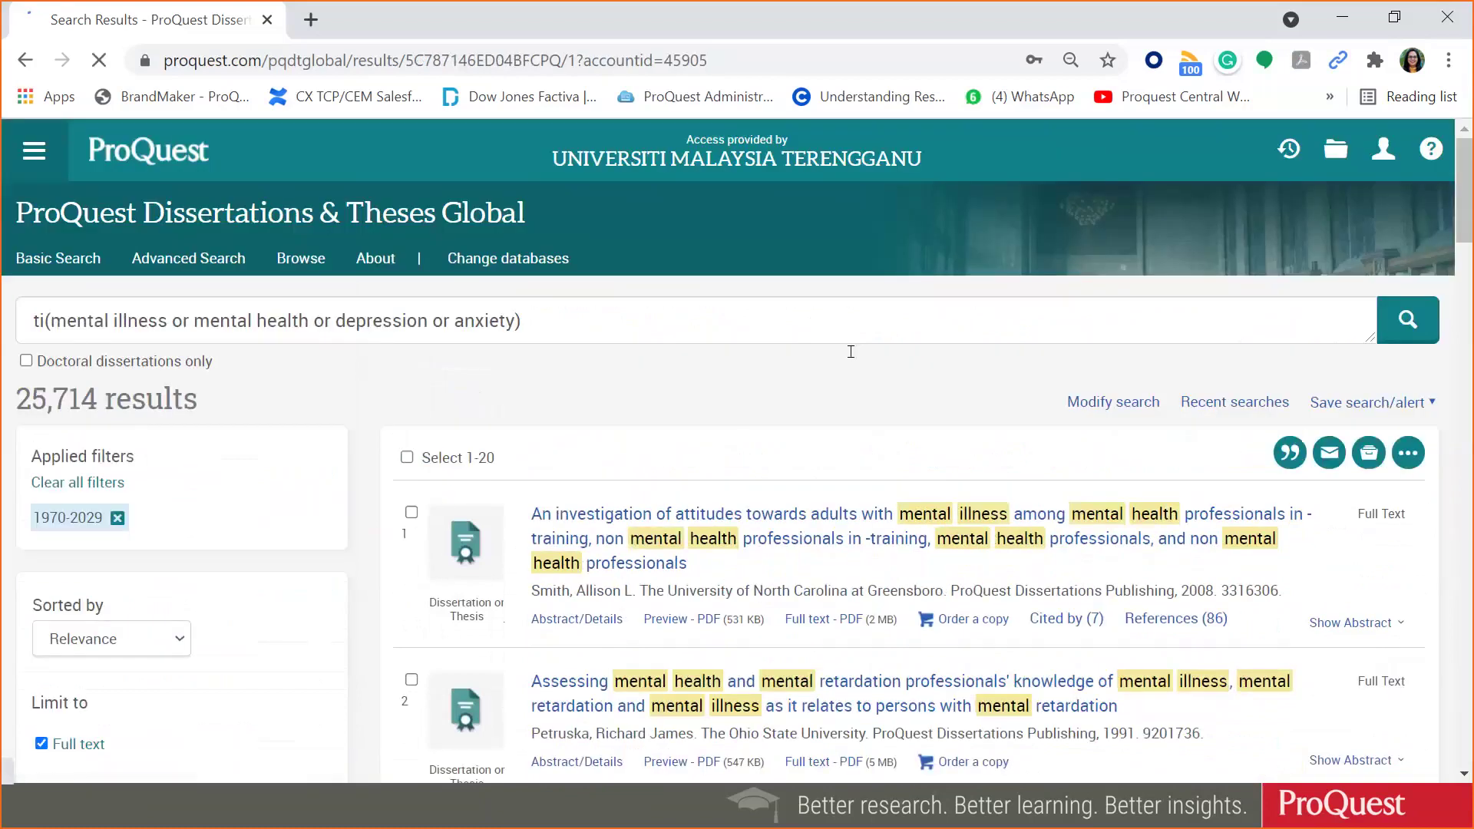
- Find the dissertation "Effects of visual arts instruction on the mental health of adults" in the results and look through its list of references
scroll(850, 352, down, 10)
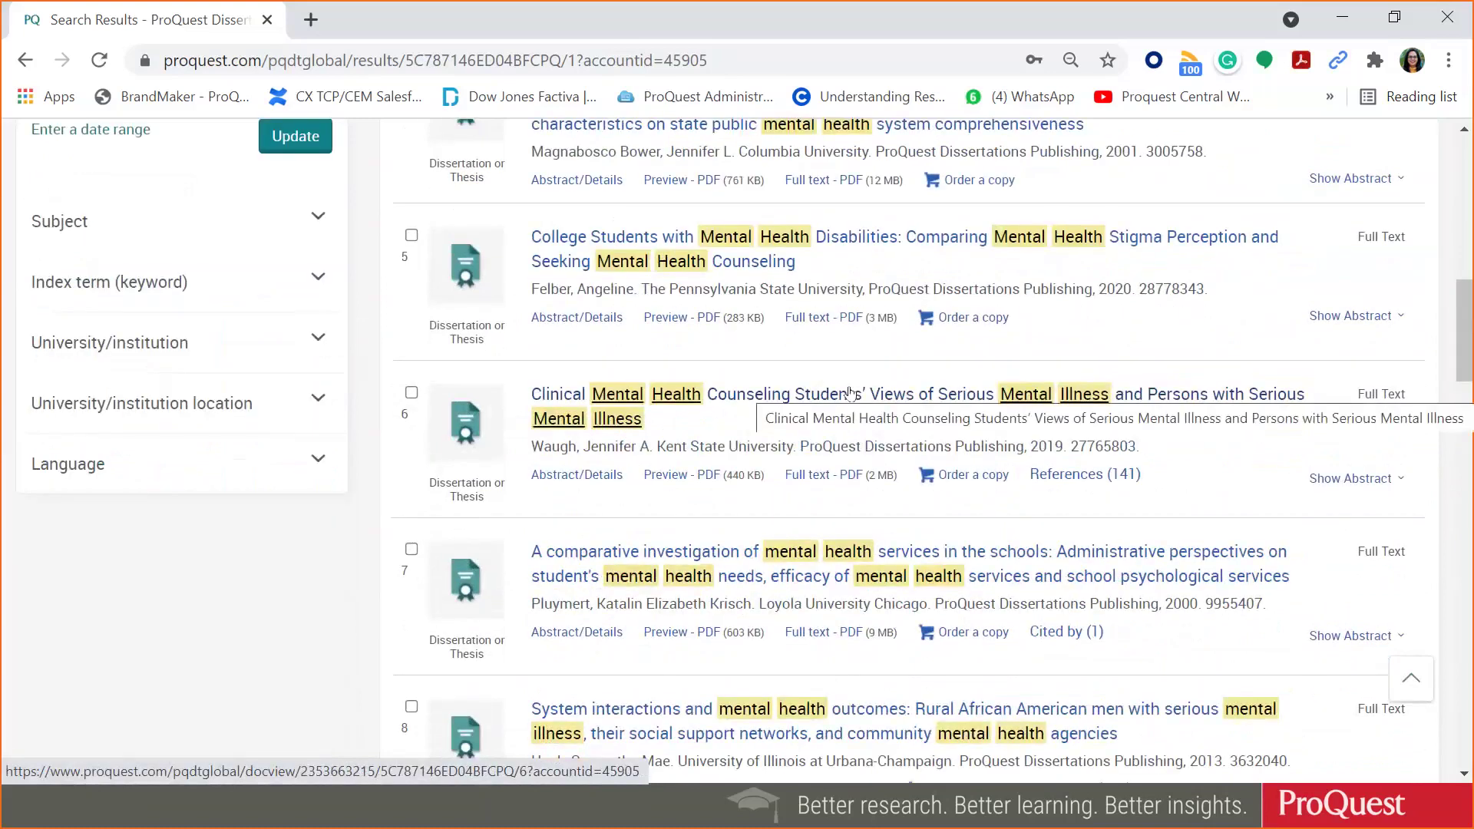
scroll(851, 393, down, 5)
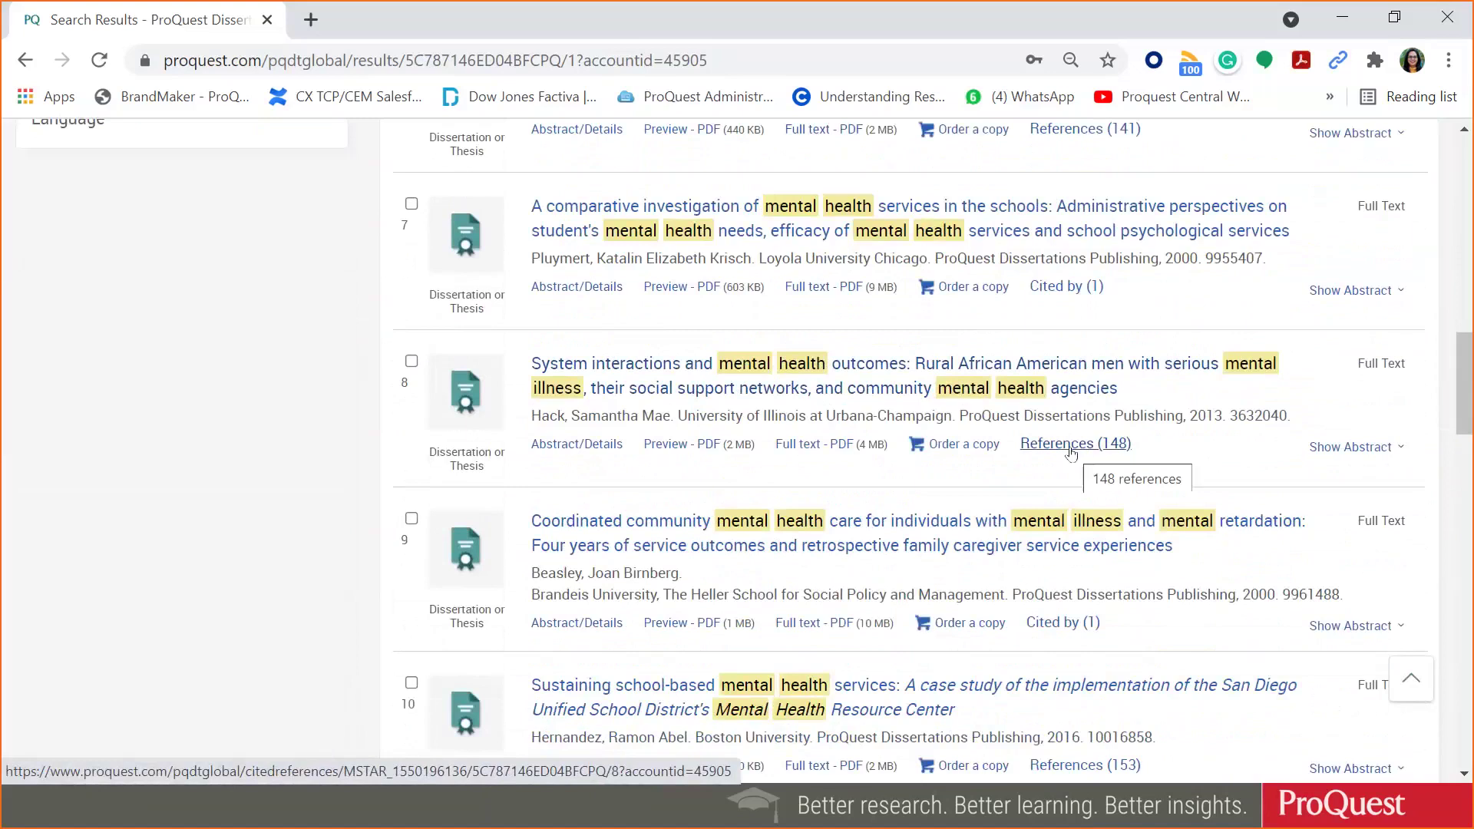
scroll(1070, 453, down, 3)
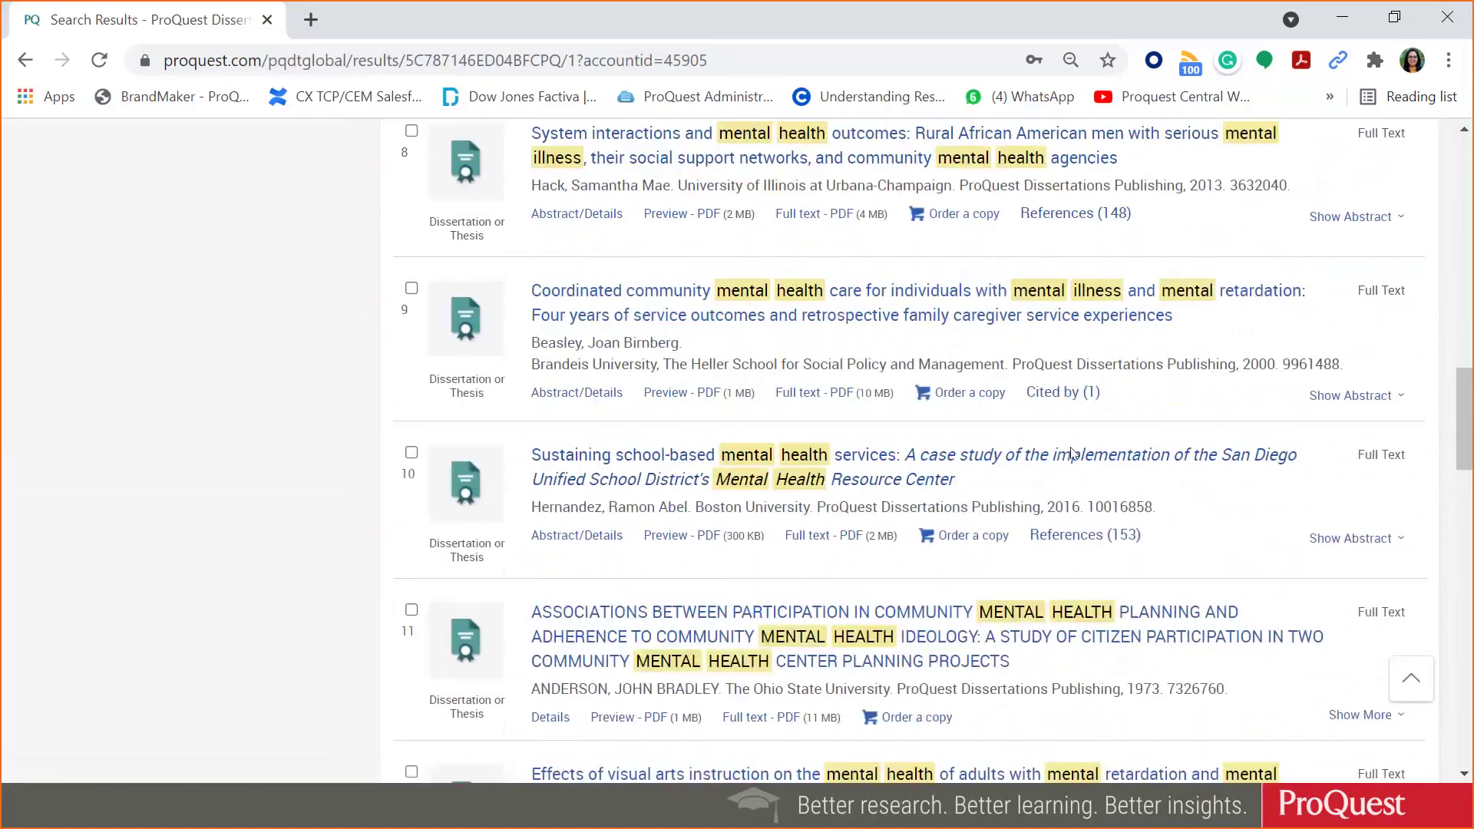
scroll(1070, 453, down, 3)
scroll(1067, 454, down, 2)
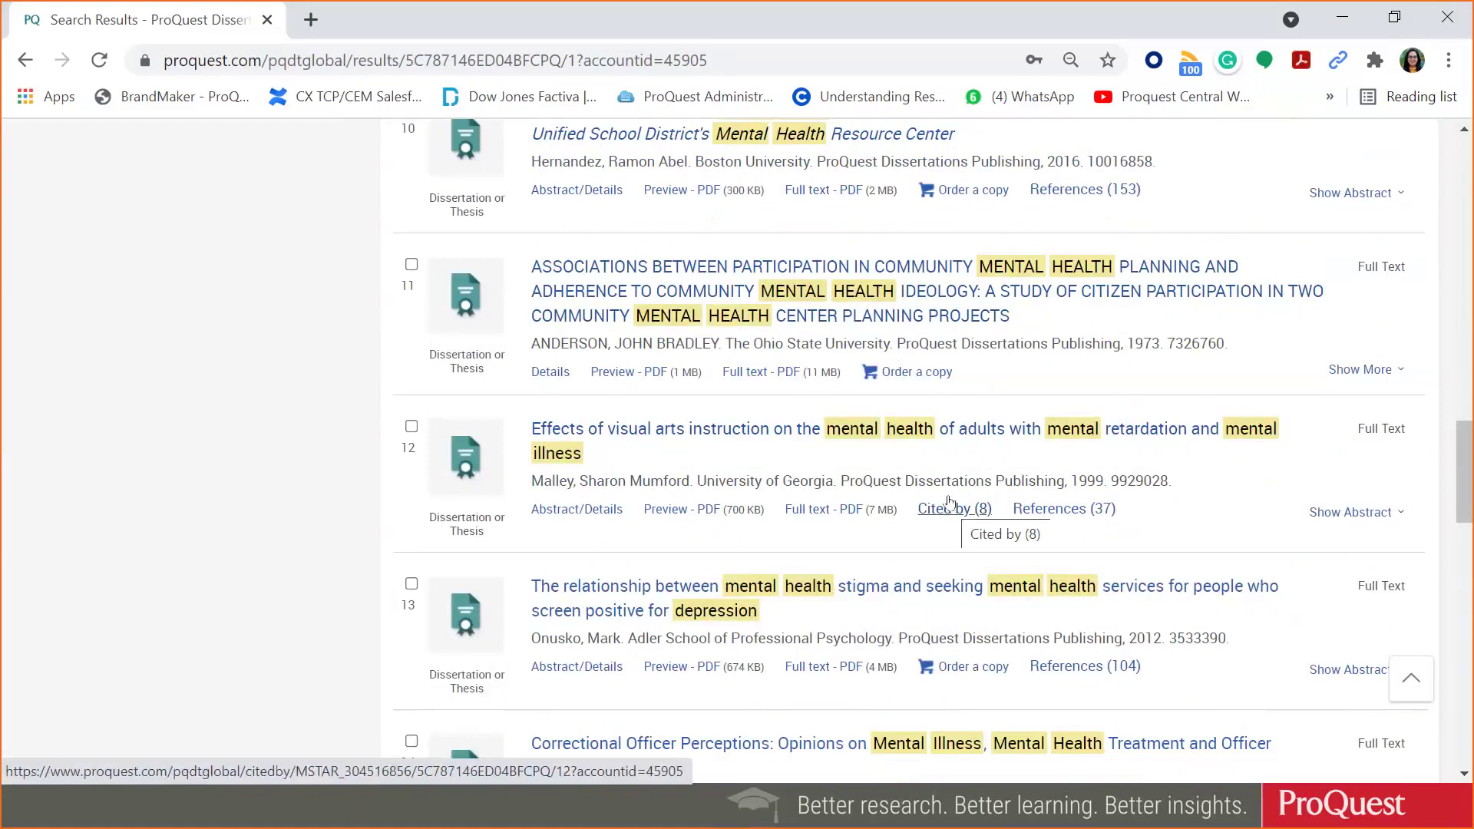
click(1065, 513)
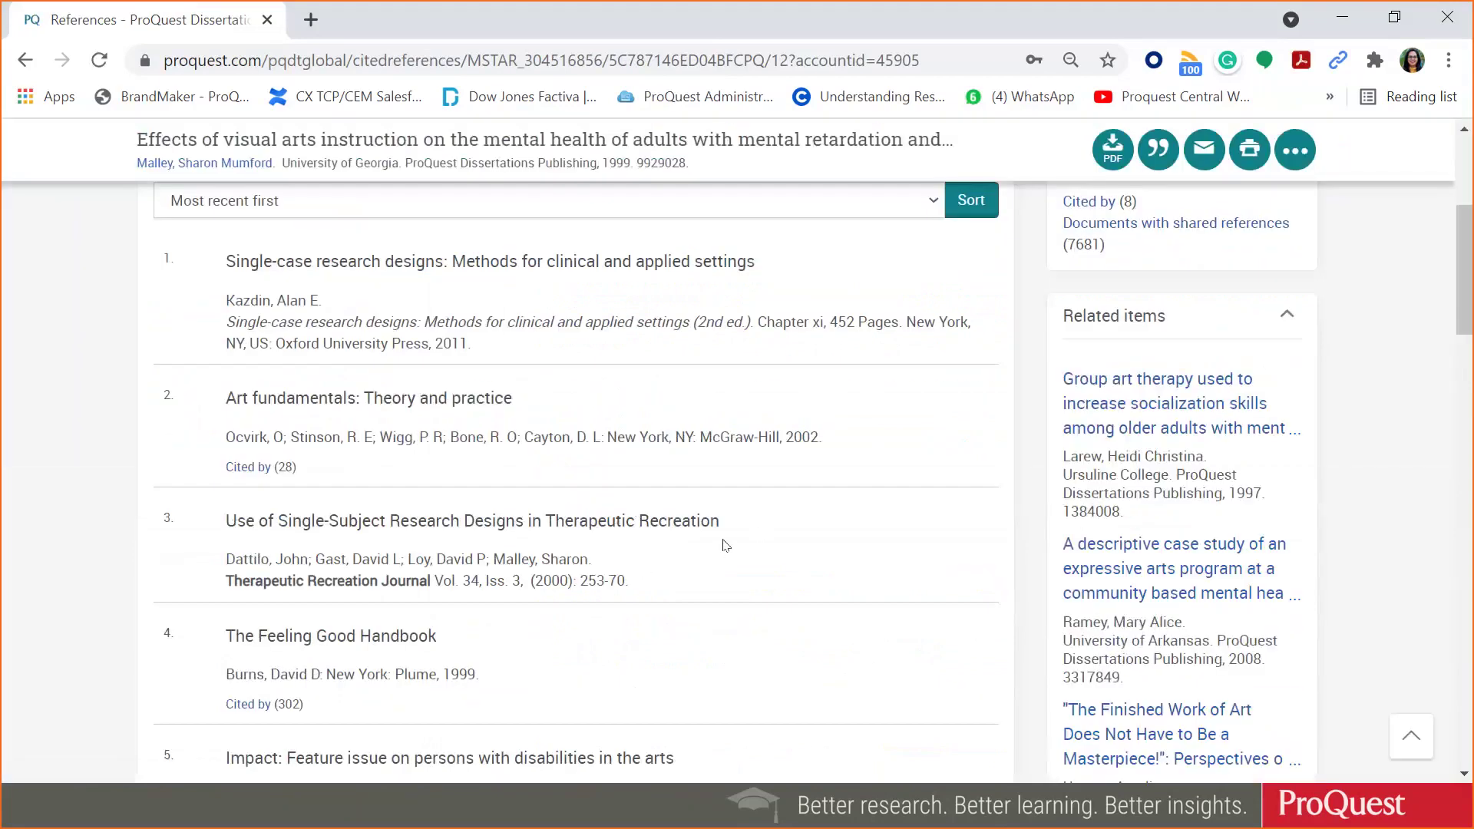
scroll(742, 541, down, 5)
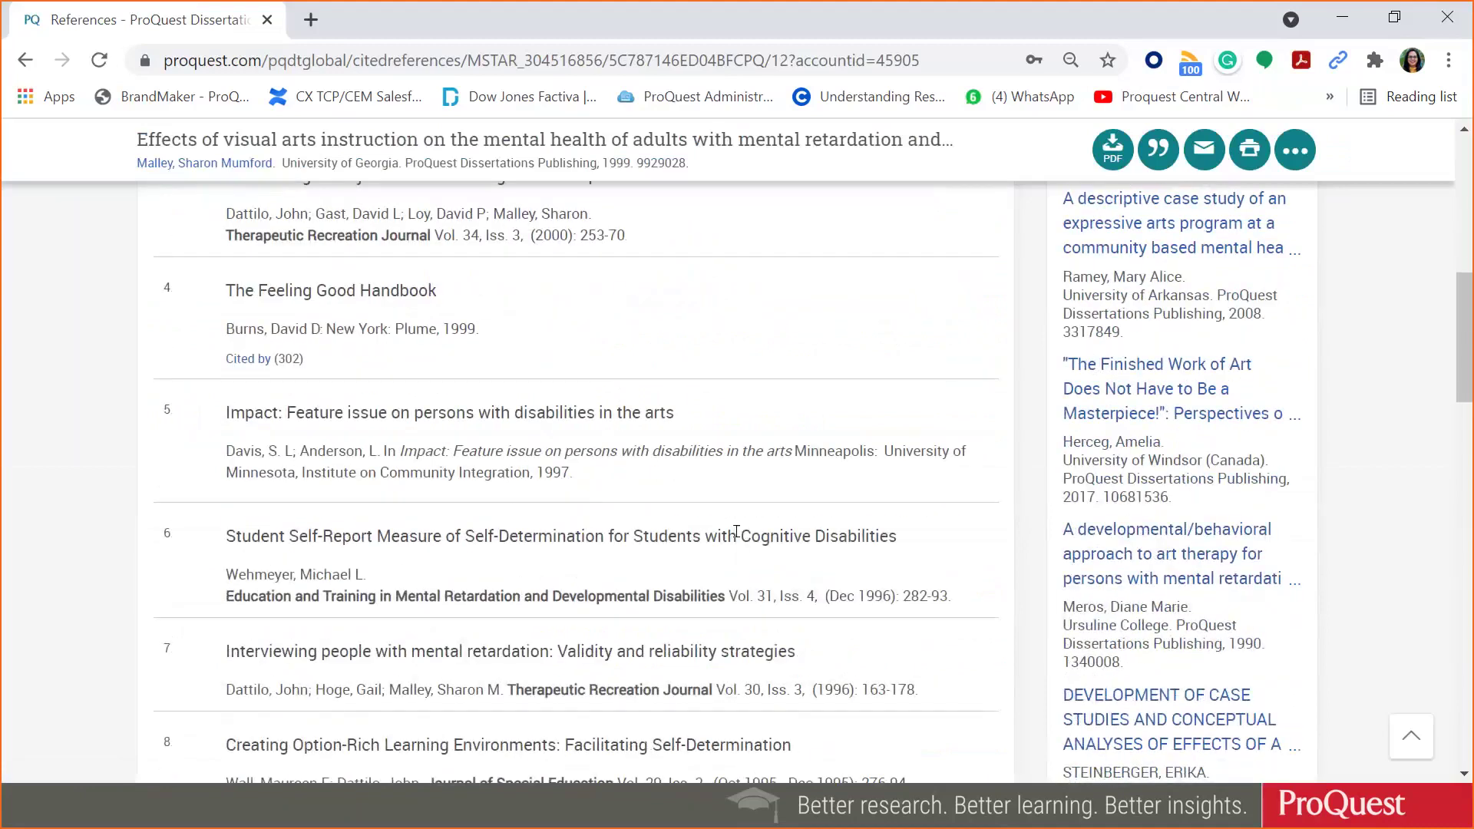
scroll(736, 531, up, 5)
scroll(736, 531, up, 5)
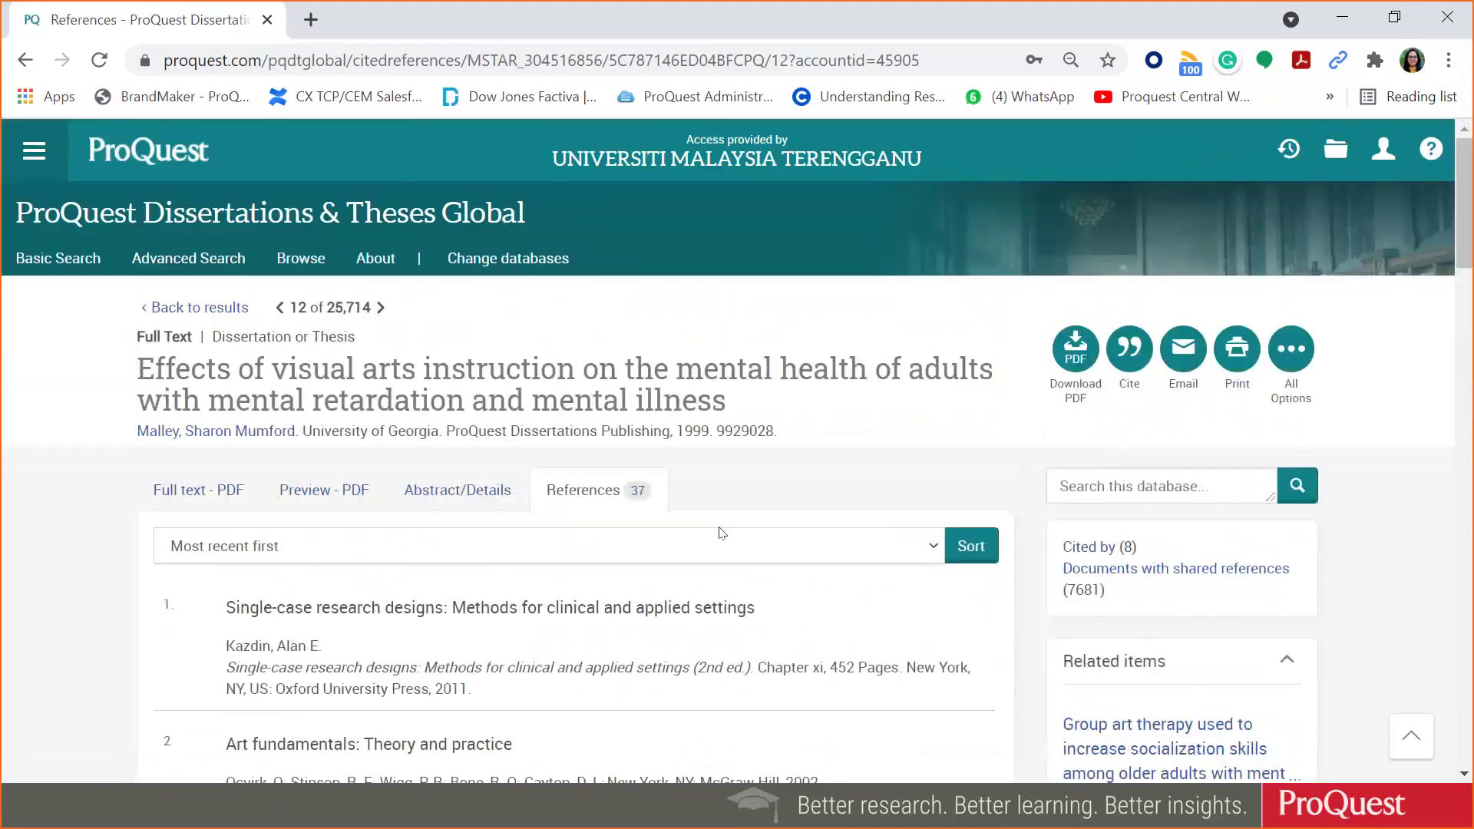
- Return to the results and look through the documents that cite the "Effects of visual arts instruction" dissertation
click(216, 316)
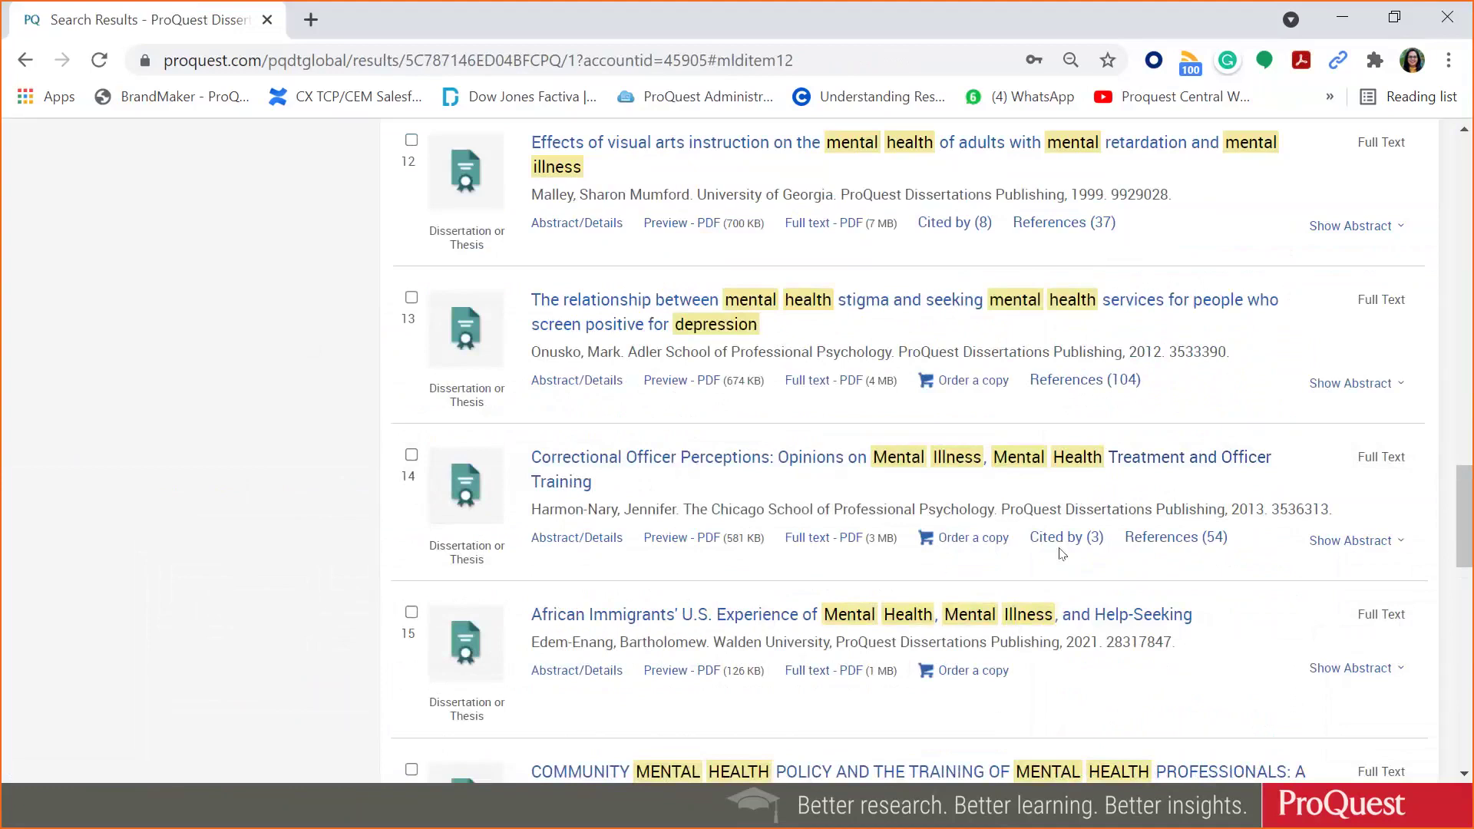
click(957, 222)
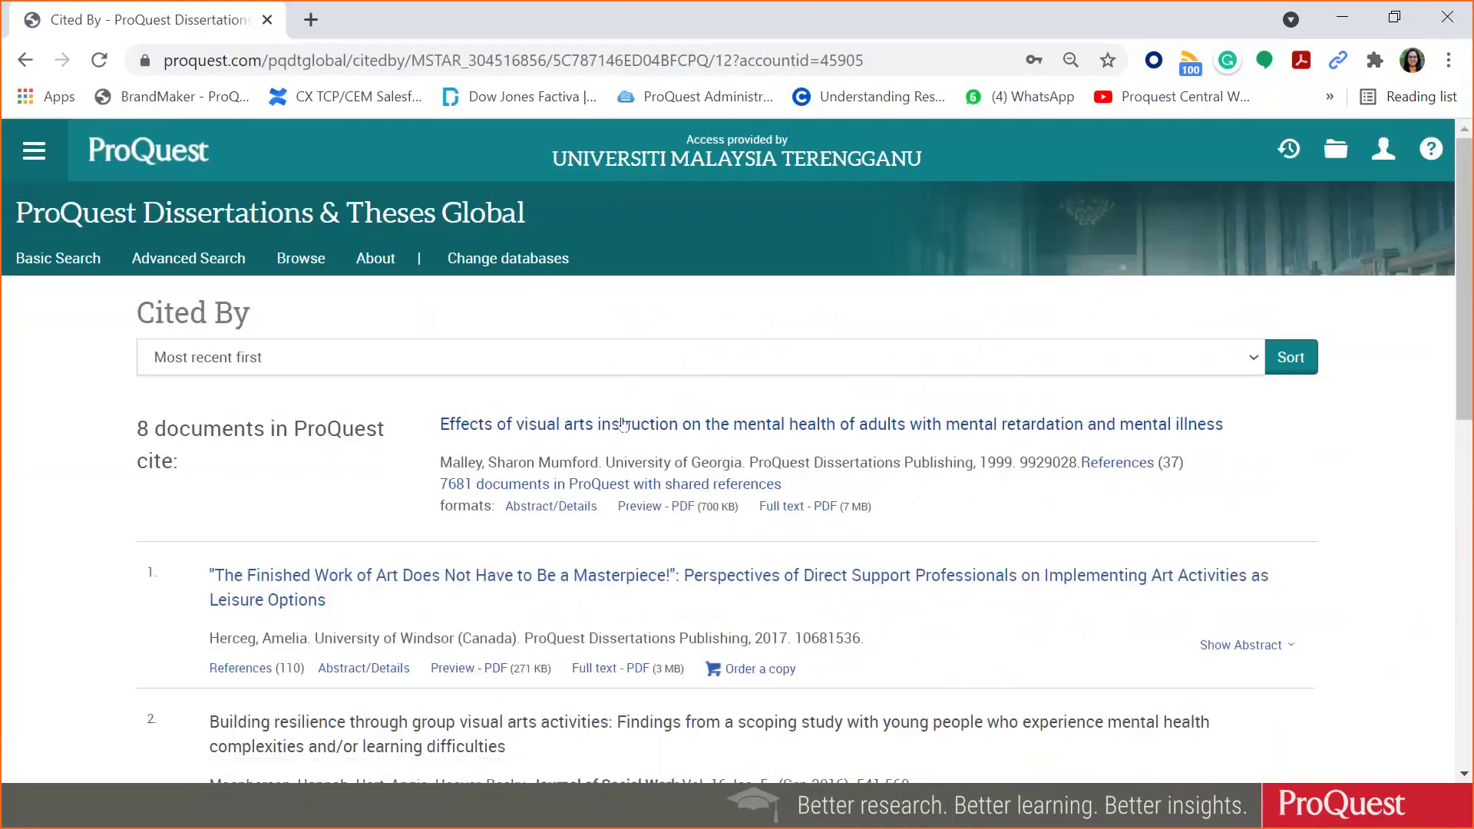
scroll(733, 424, down, 3)
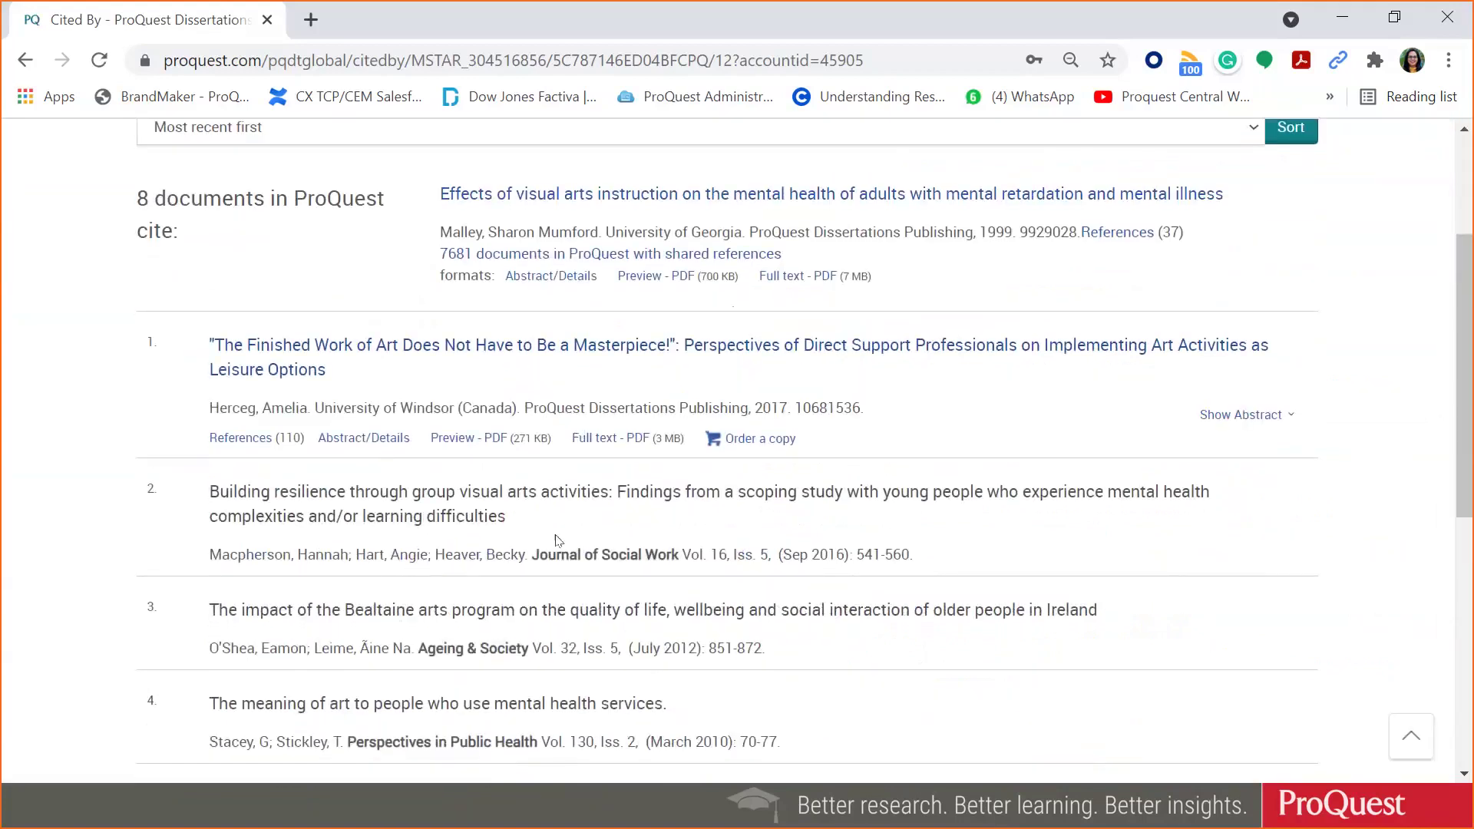
scroll(558, 542, down, 3)
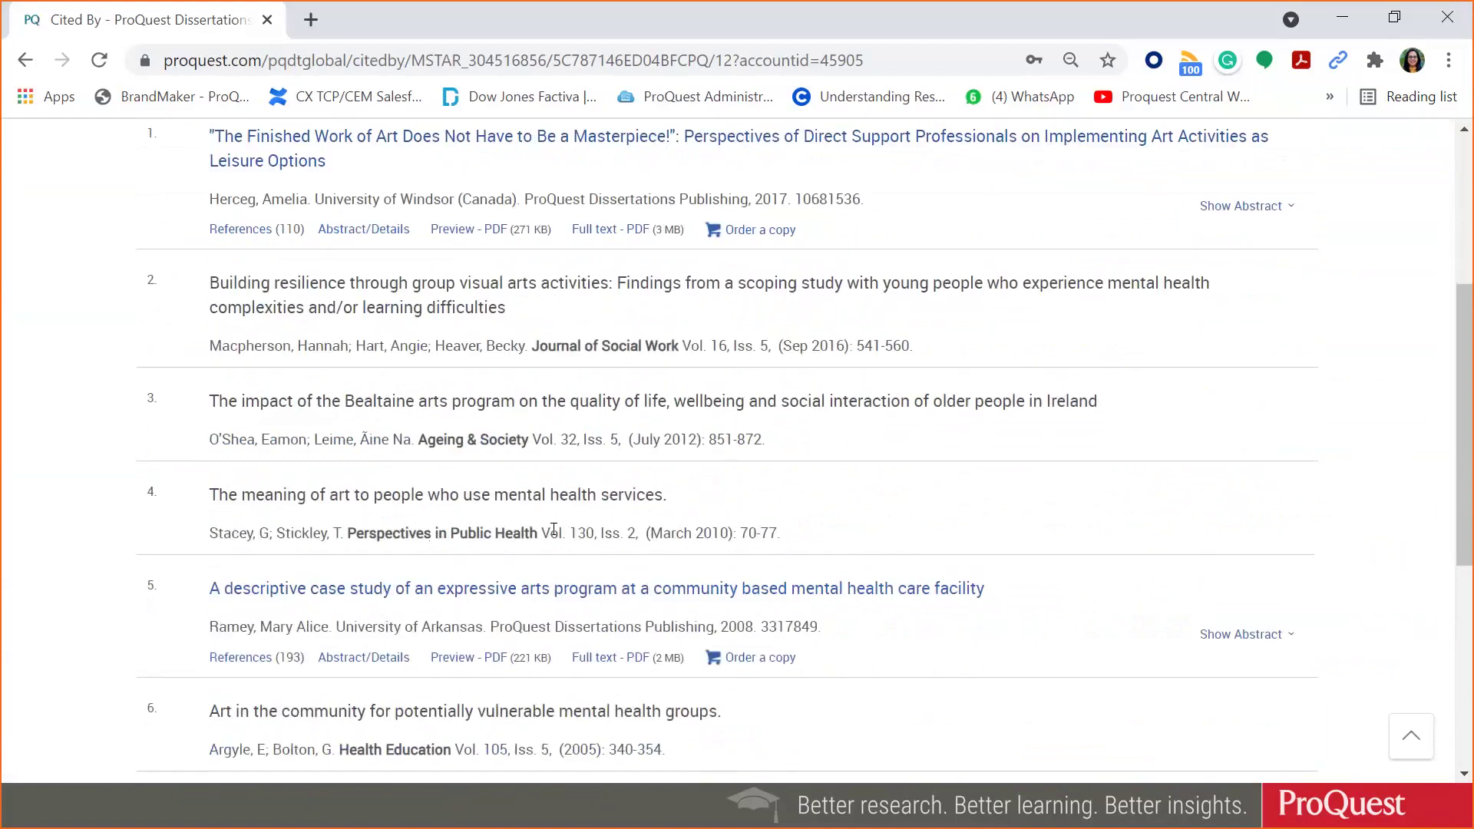
scroll(549, 569, down, 3)
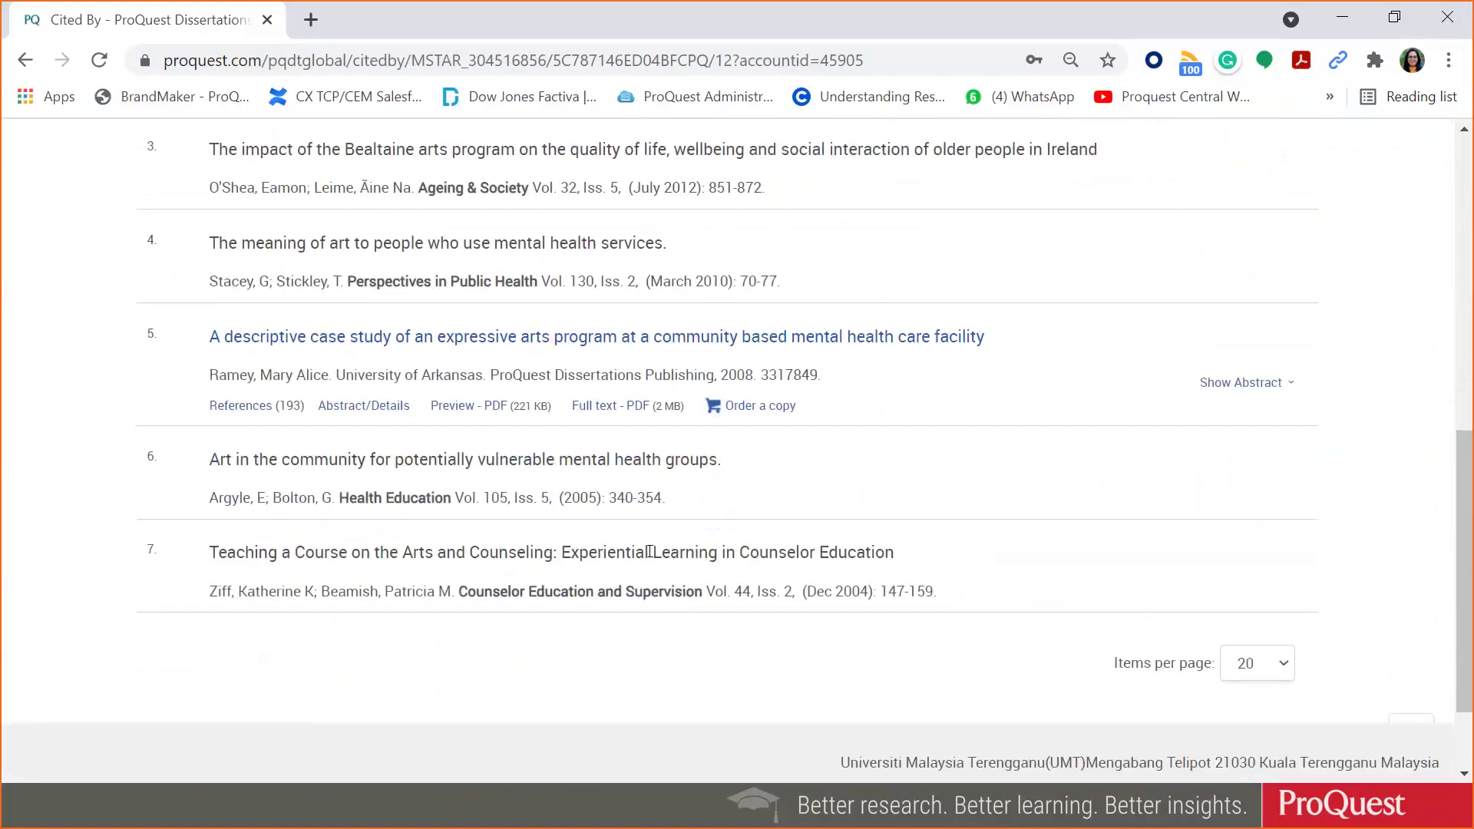
scroll(648, 551, up, 10)
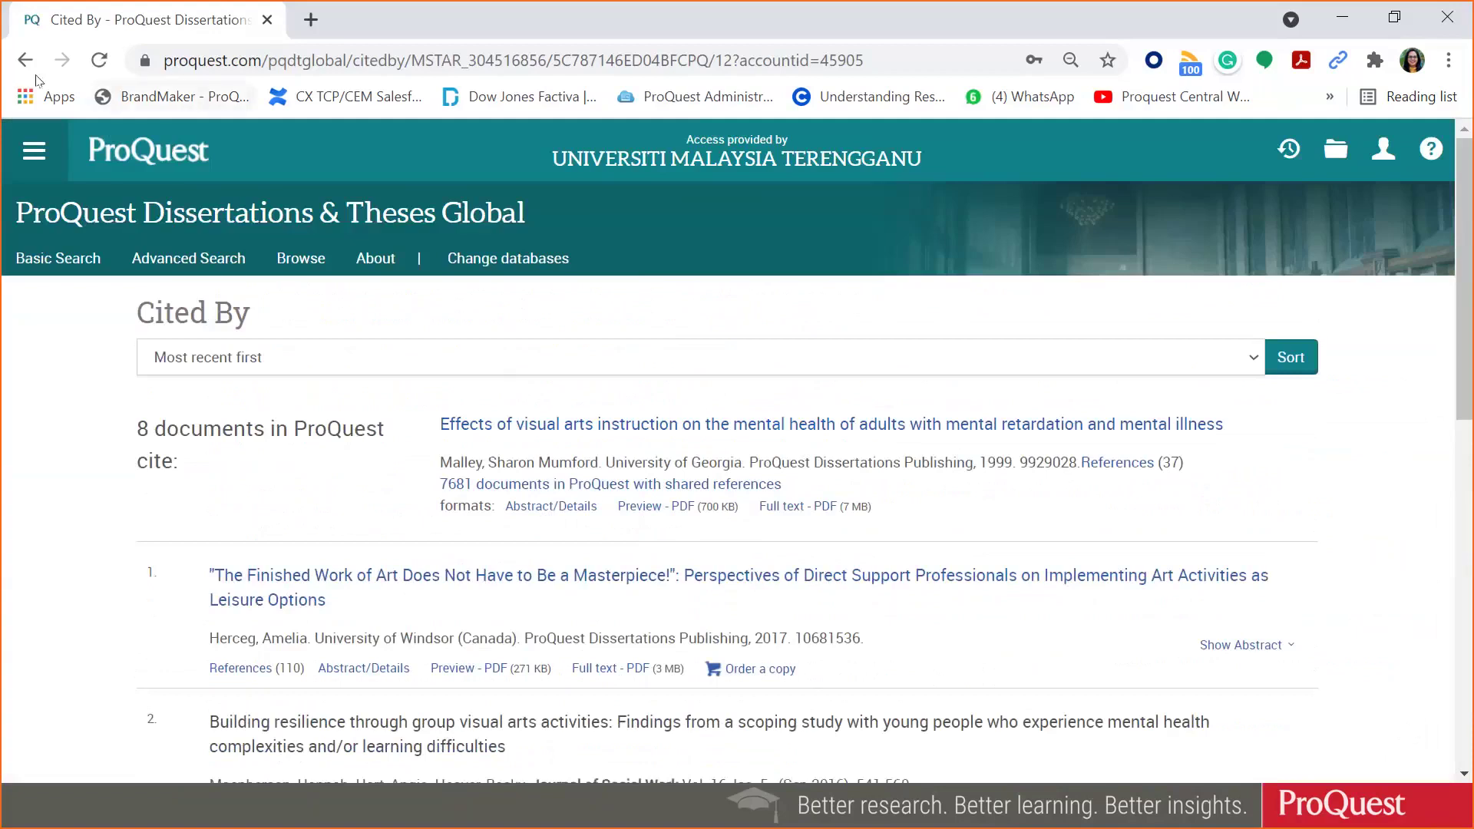
- Return to the search results and open the first dissertation, "An investigation of attitudes towards adults with mental illness"
click(25, 62)
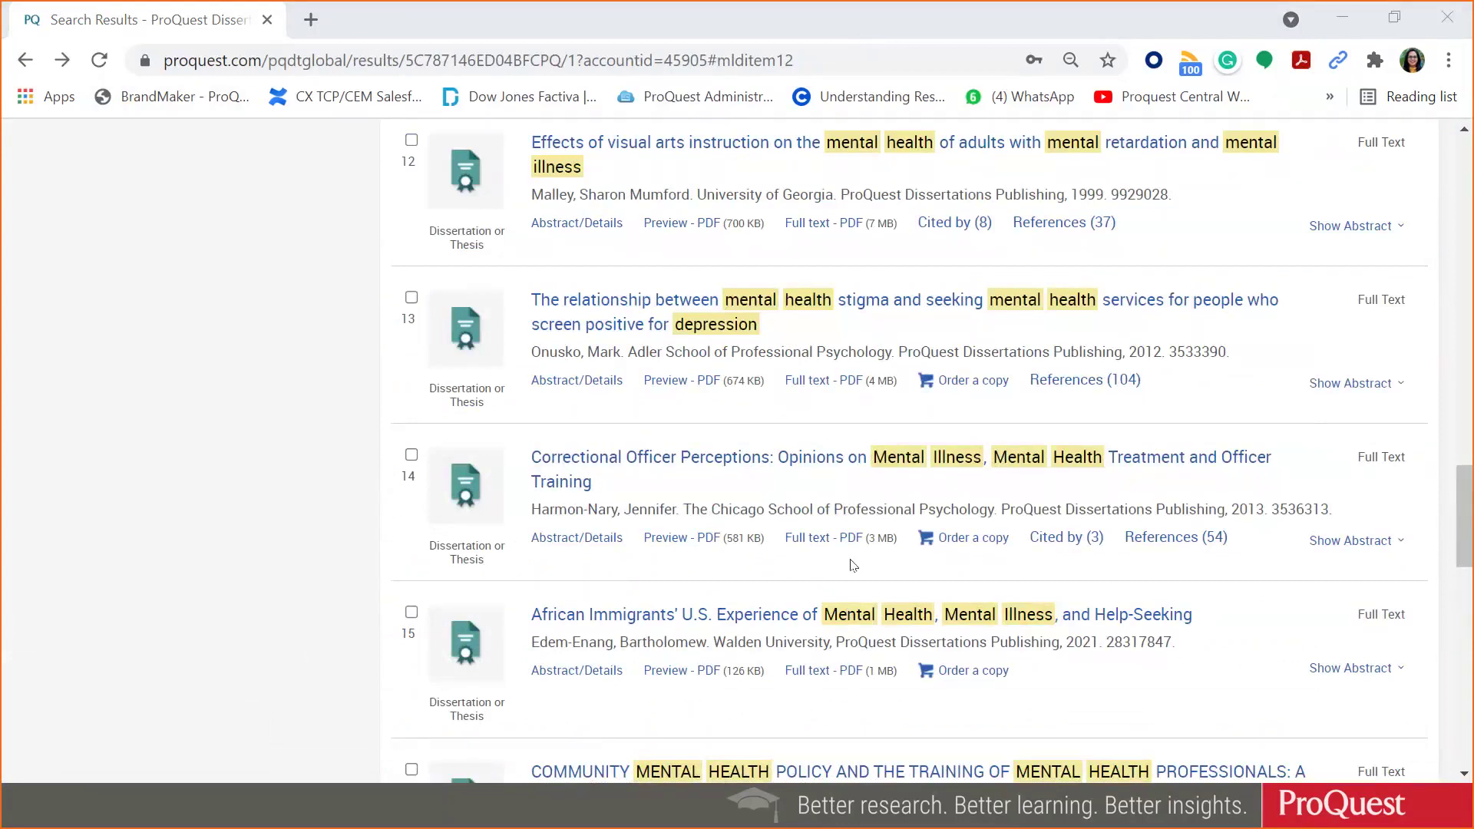
scroll(852, 565, up, 1)
scroll(852, 566, up, 9)
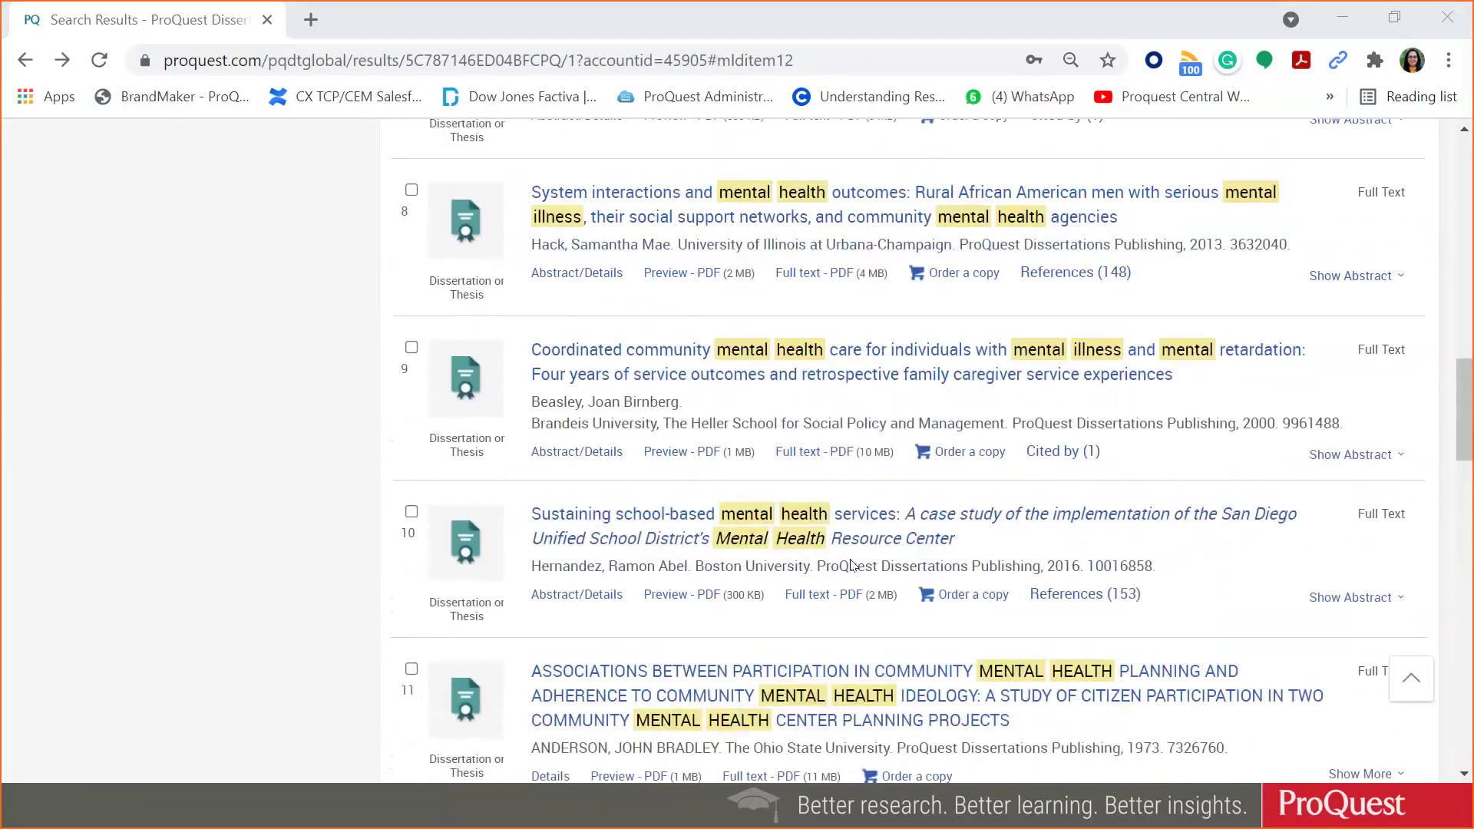
scroll(850, 565, up, 4)
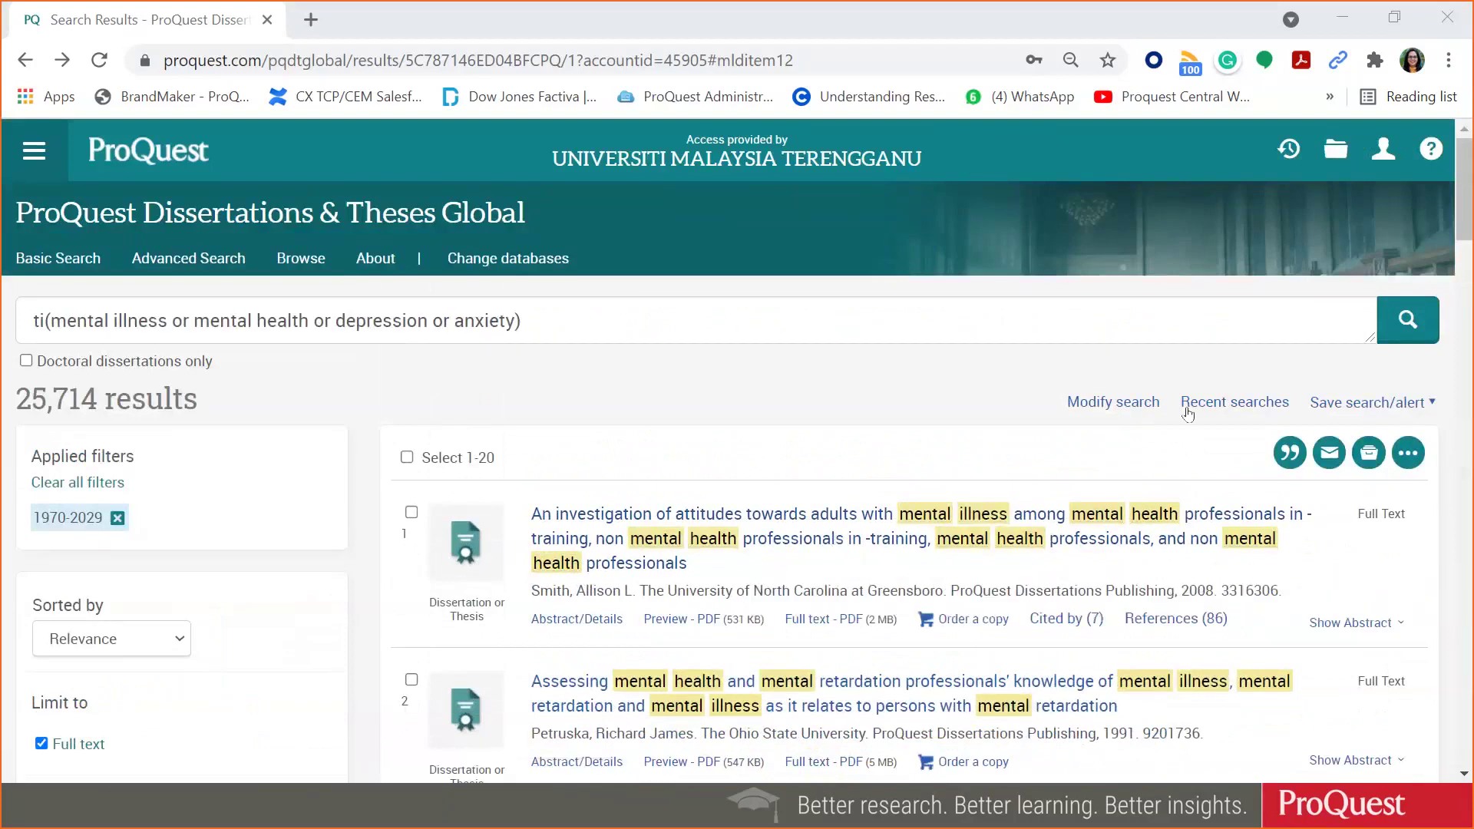
click(805, 519)
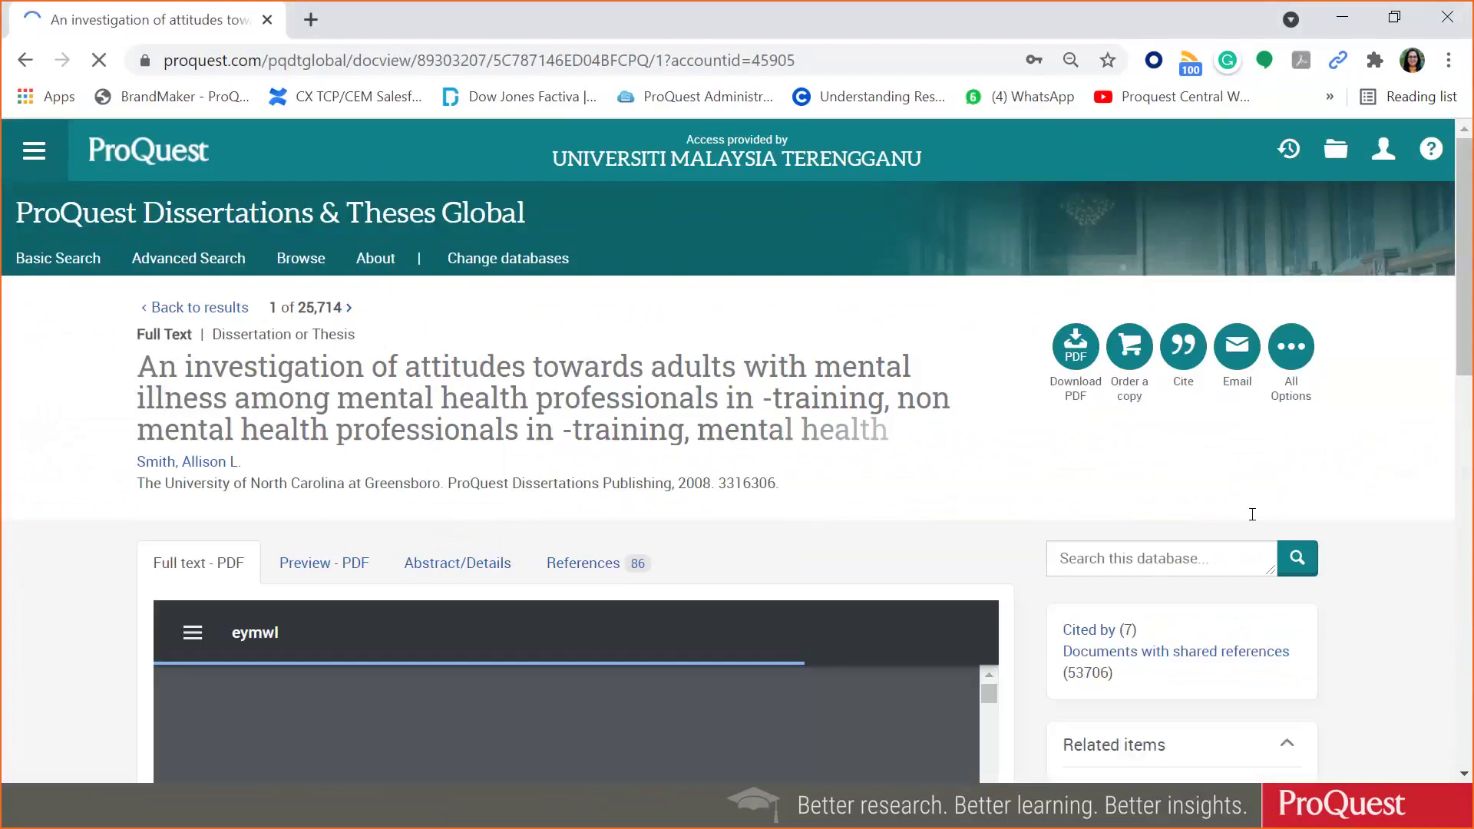
- Look through the dissertation's full-text preview, its citation and shared-reference links and its list of related items
scroll(1251, 520, down, 3)
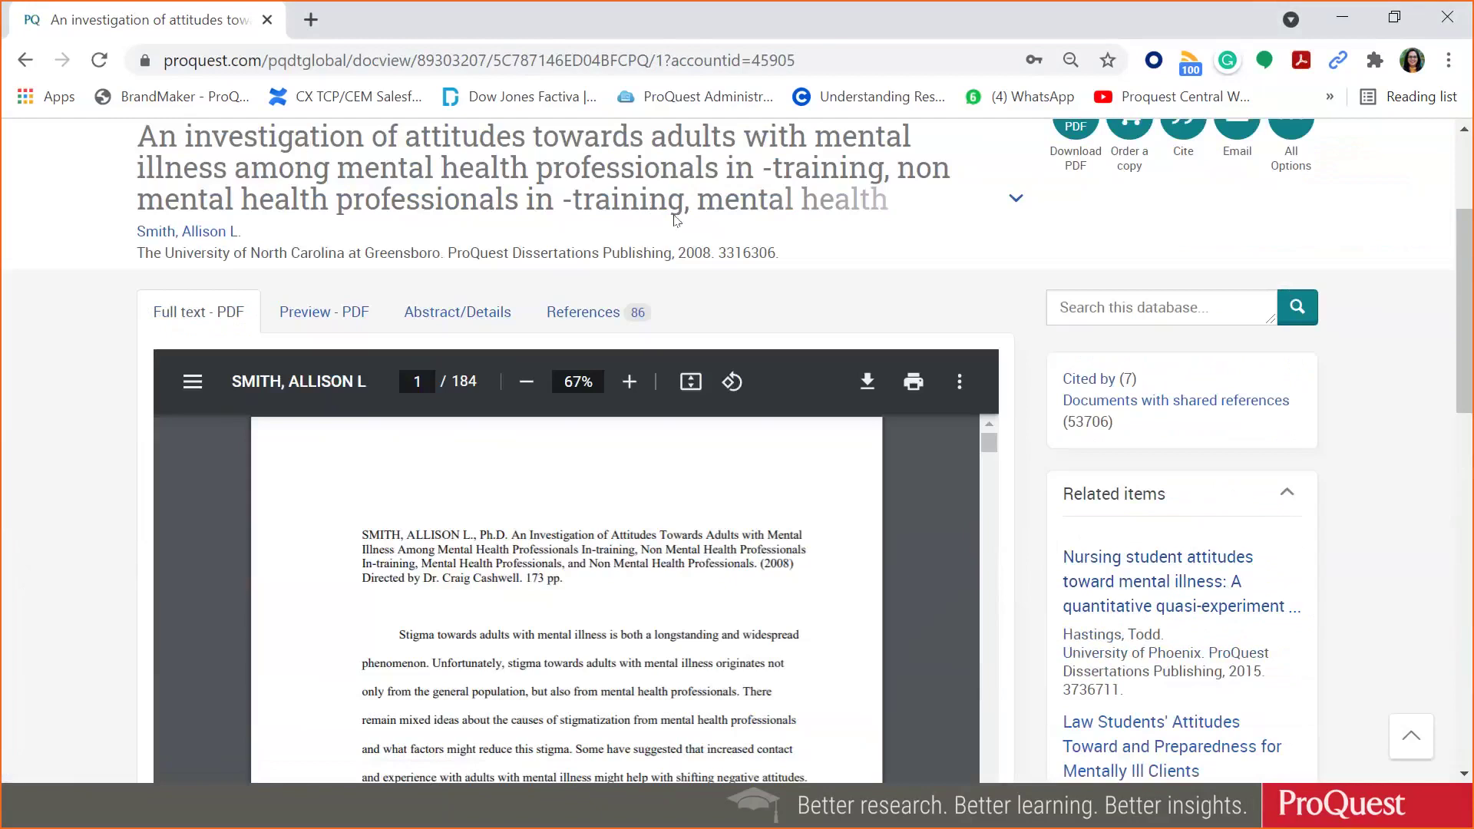
scroll(1202, 481, down, 1)
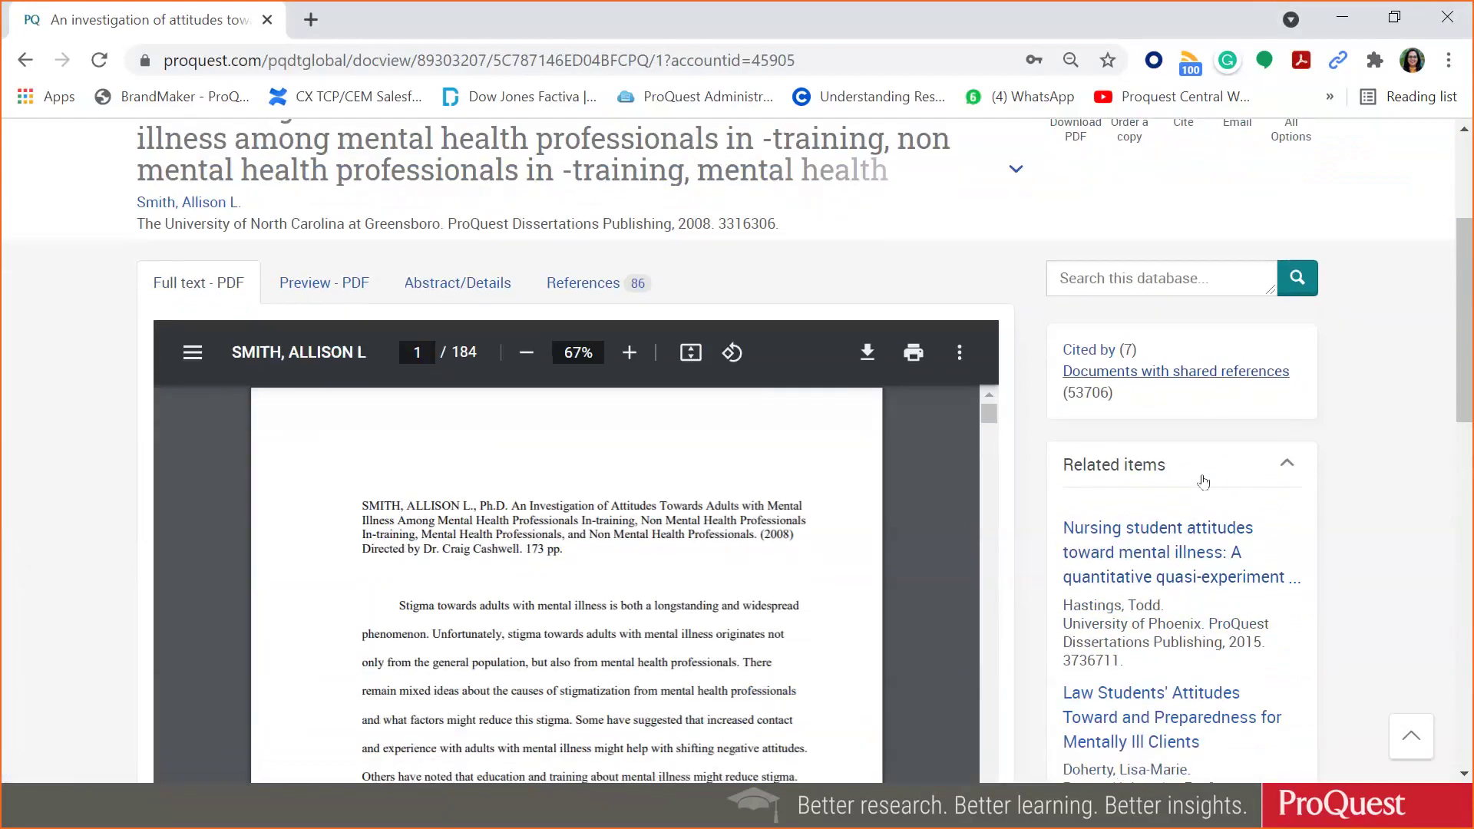
scroll(1203, 482, down, 2)
scroll(1201, 474, down, 1)
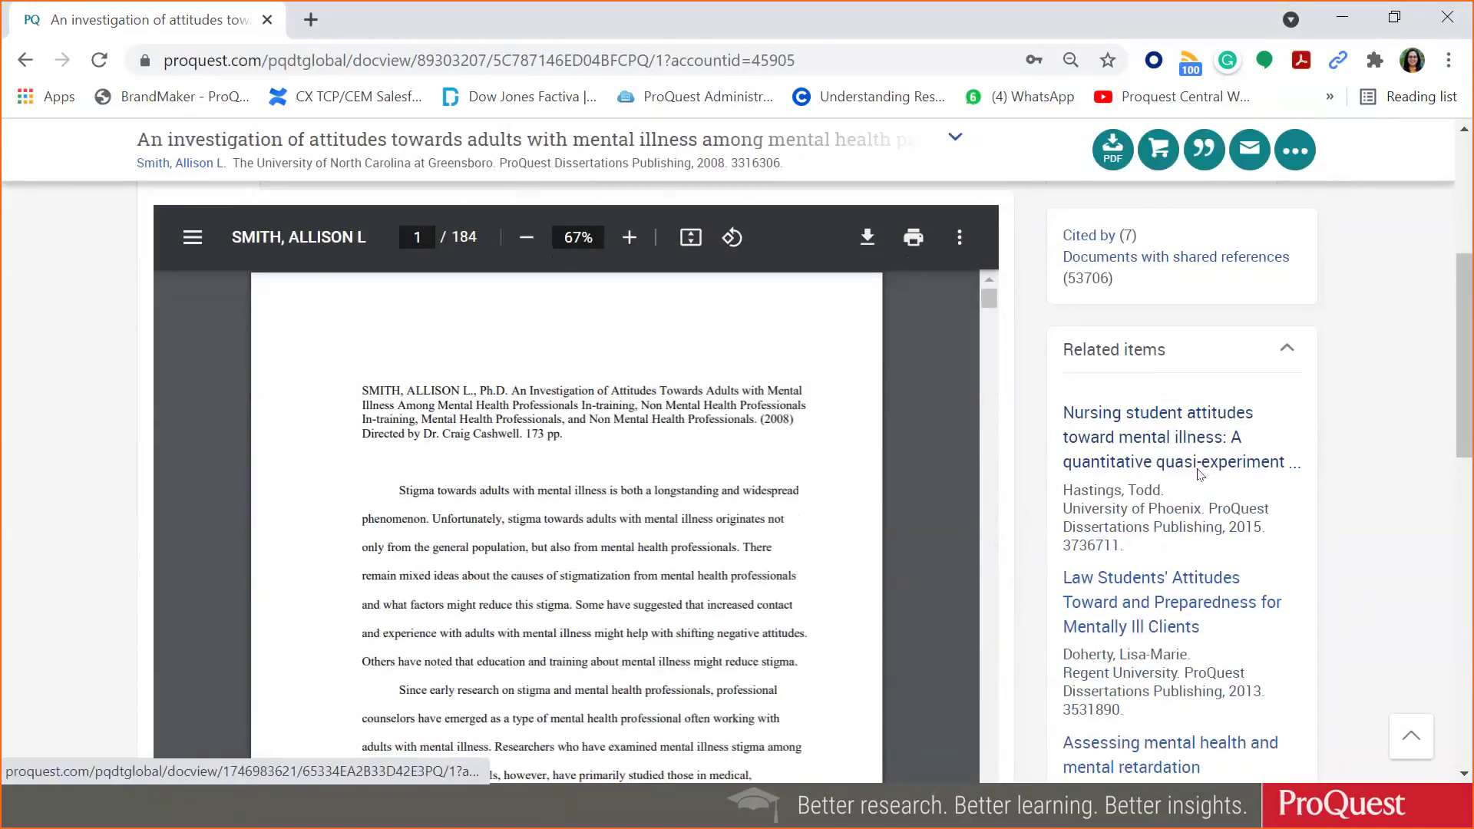
scroll(1200, 474, down, 1)
scroll(1201, 494, down, 3)
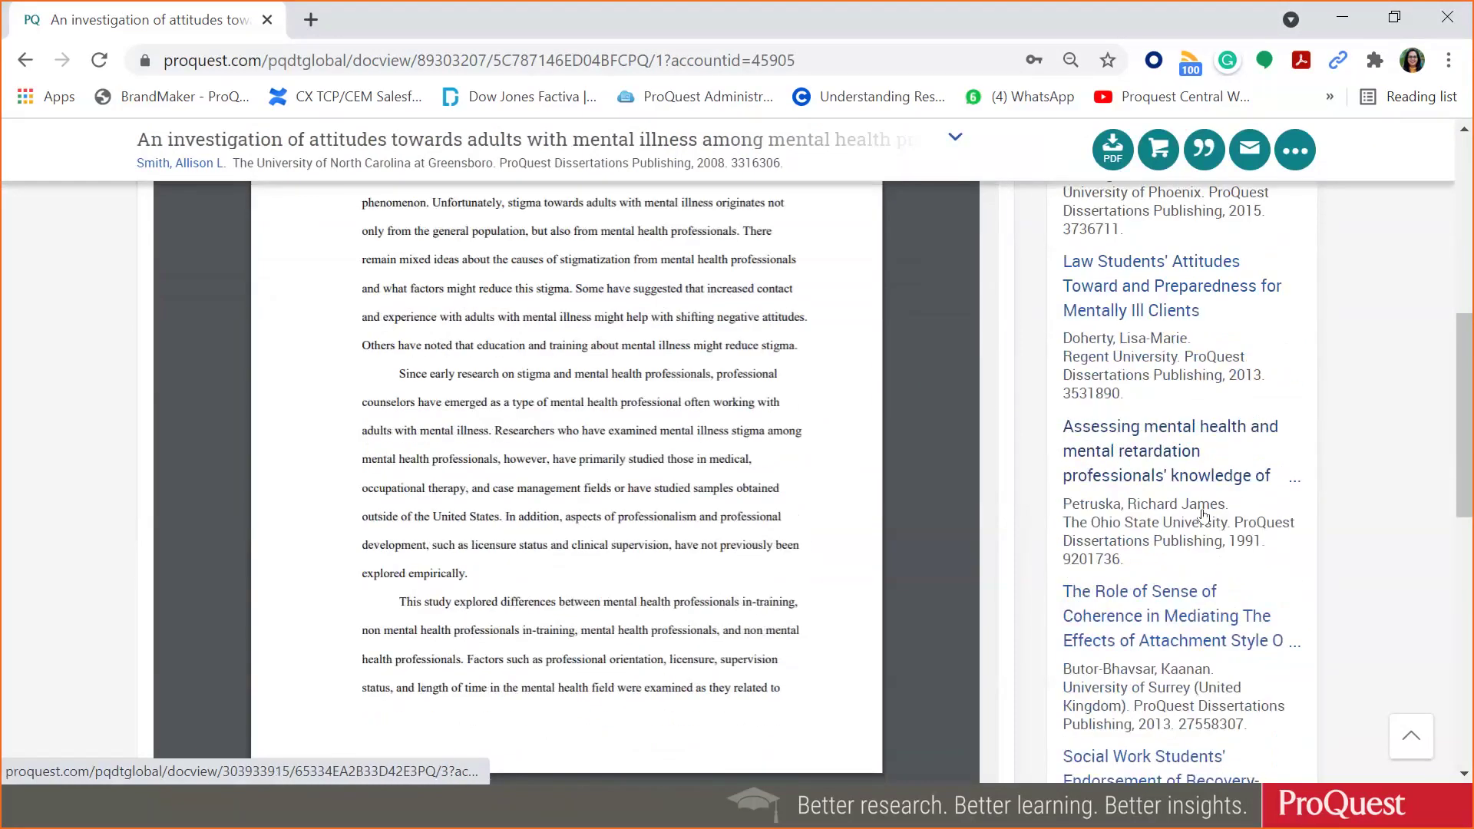
scroll(1202, 513, down, 4)
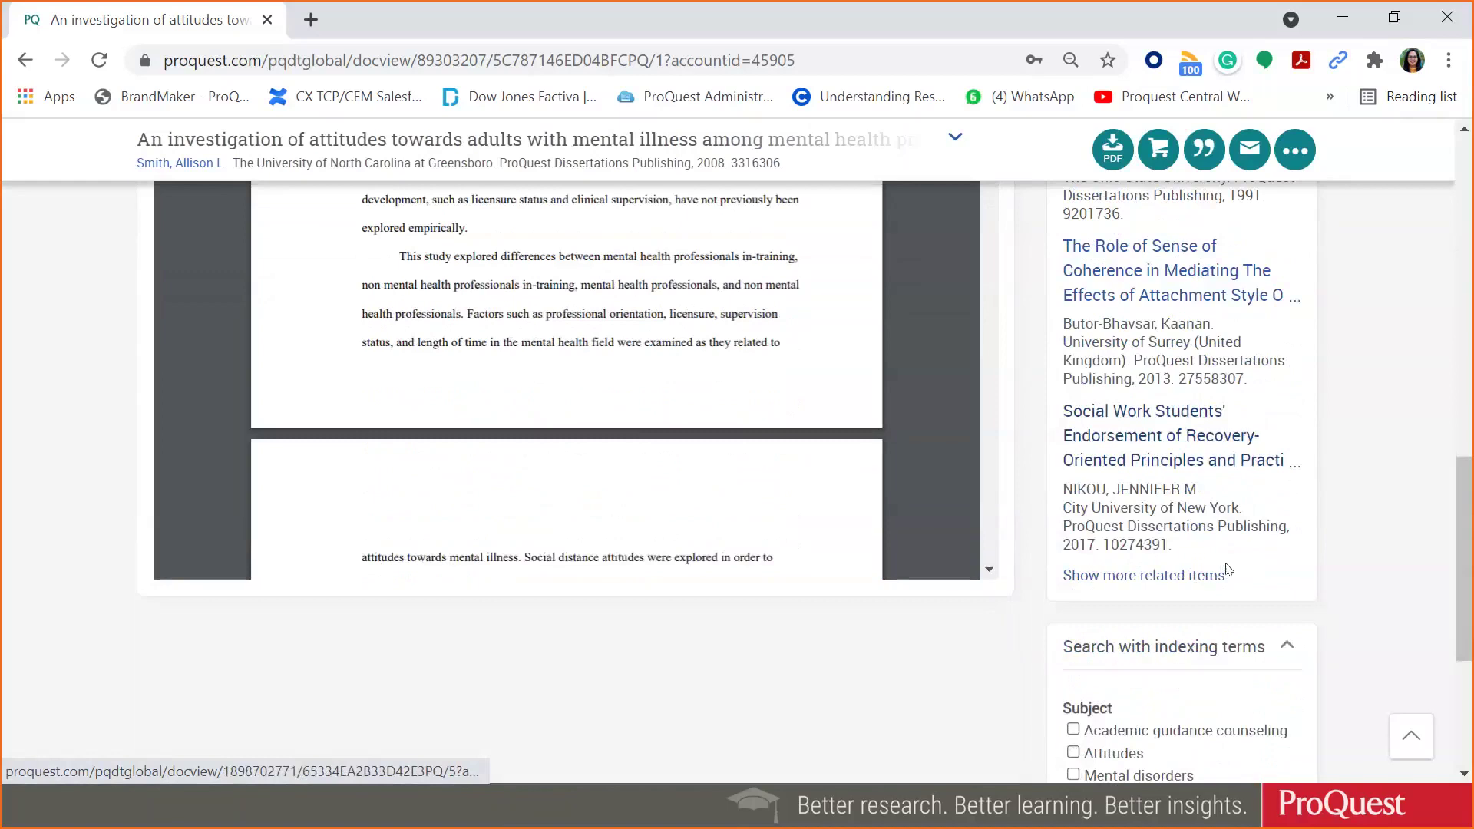
scroll(1226, 568, up, 8)
scroll(1221, 558, up, 5)
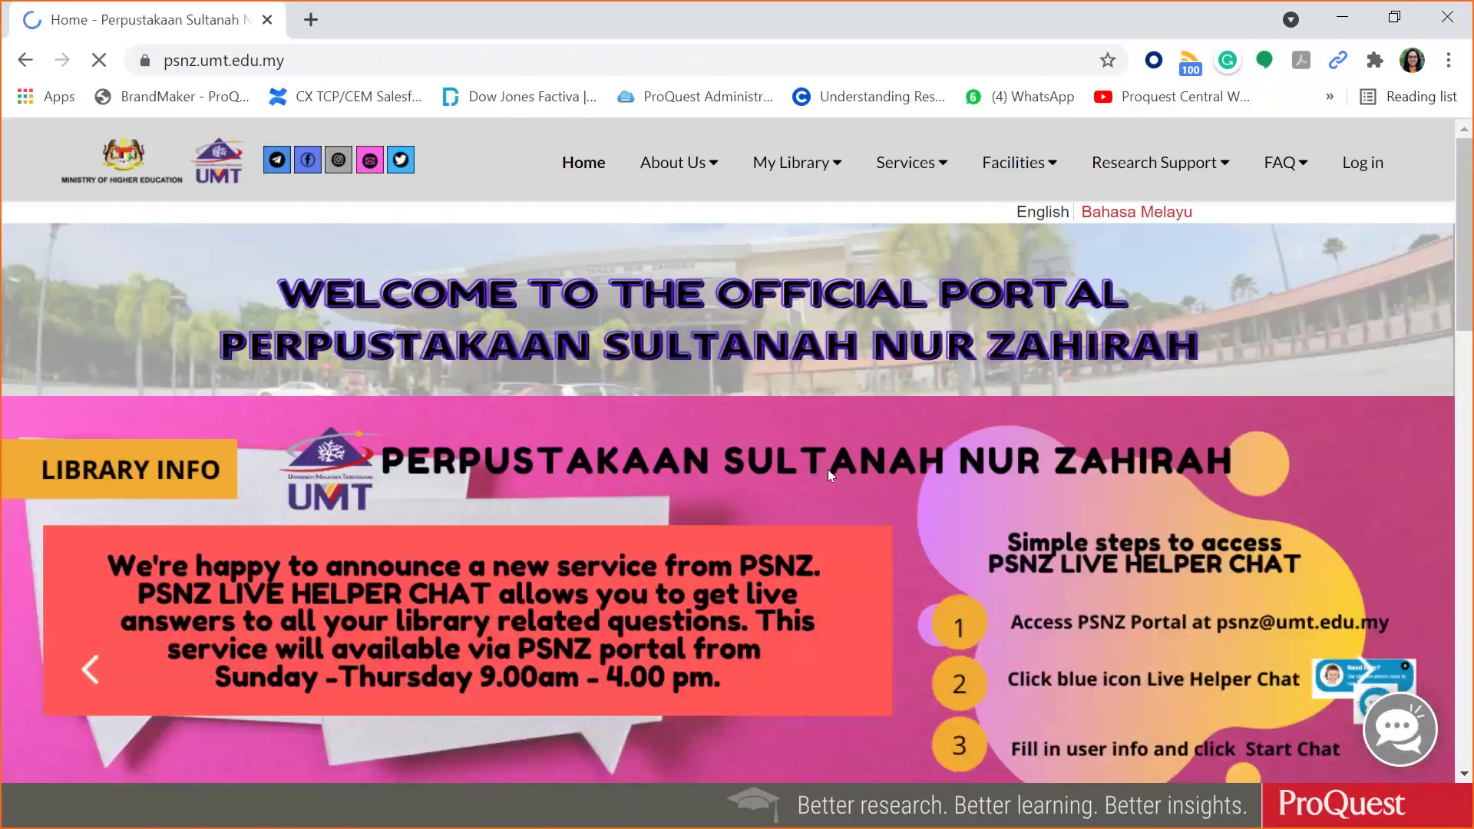
- On the library portal, open the Social Sciences e-resources and expand the Proquest Dissertations and Theses Global entry
scroll(828, 468, down, 4)
scroll(827, 469, down, 2)
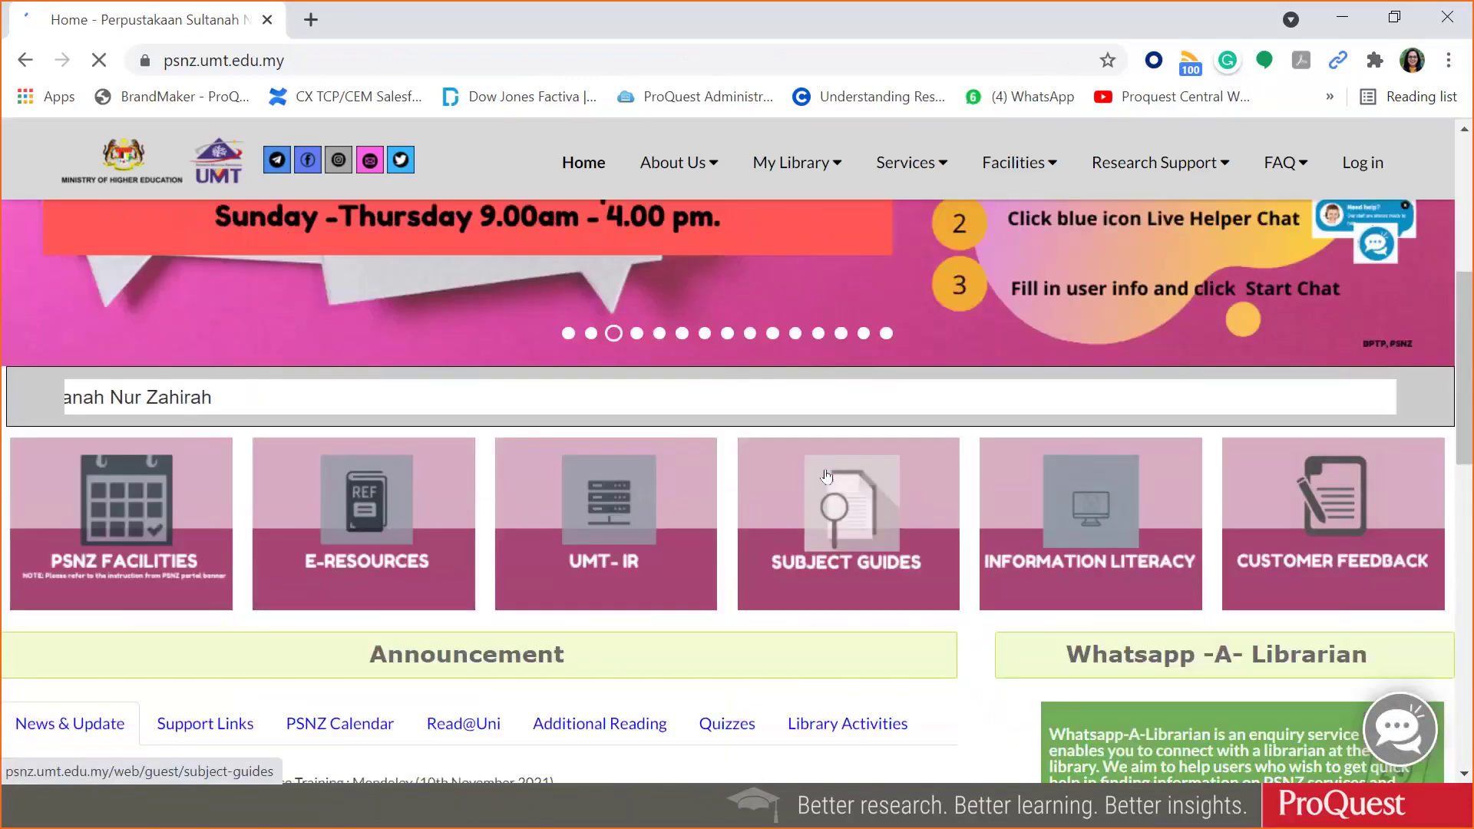
scroll(826, 476, down, 3)
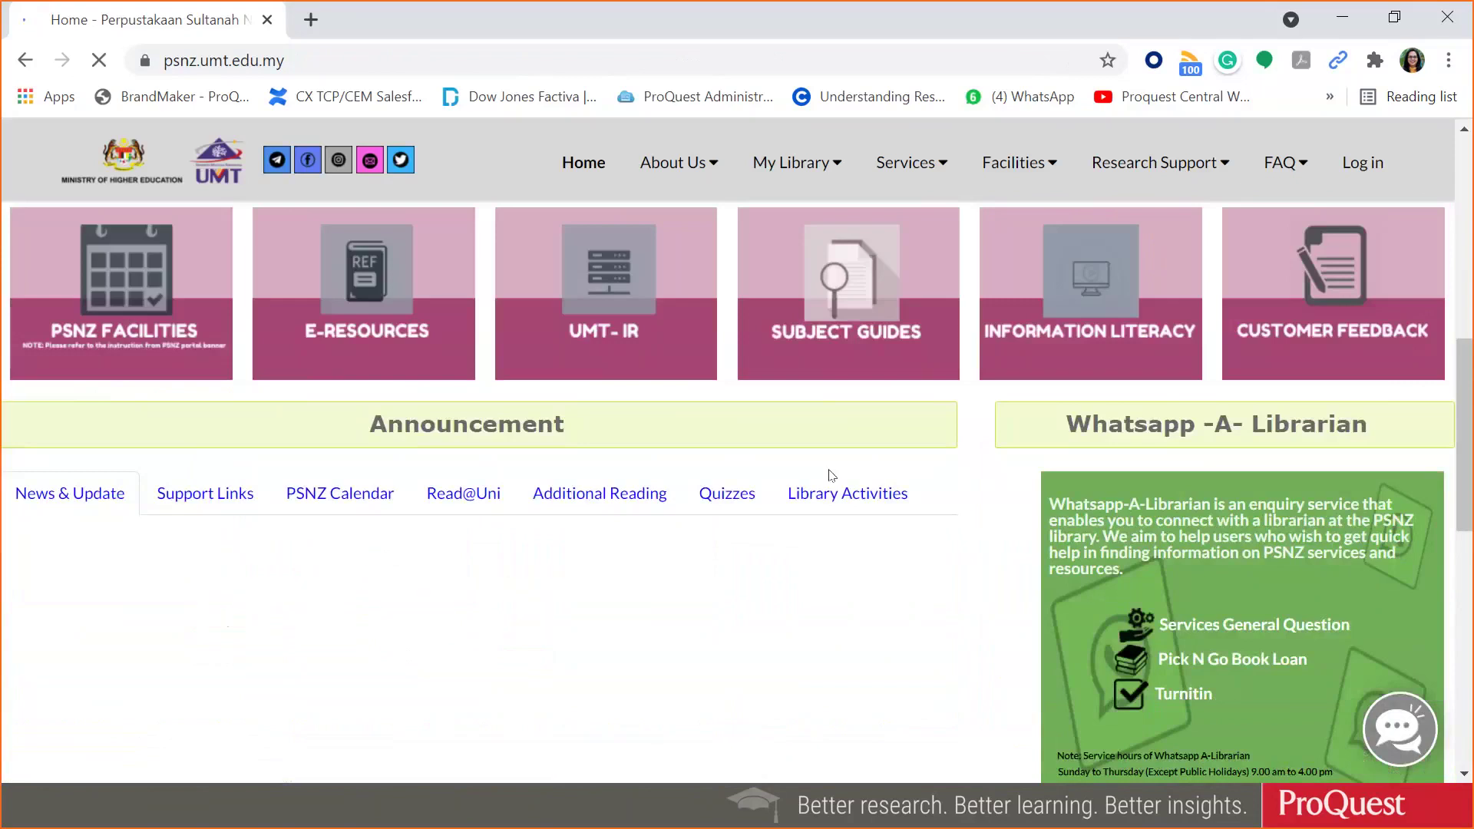
click(381, 317)
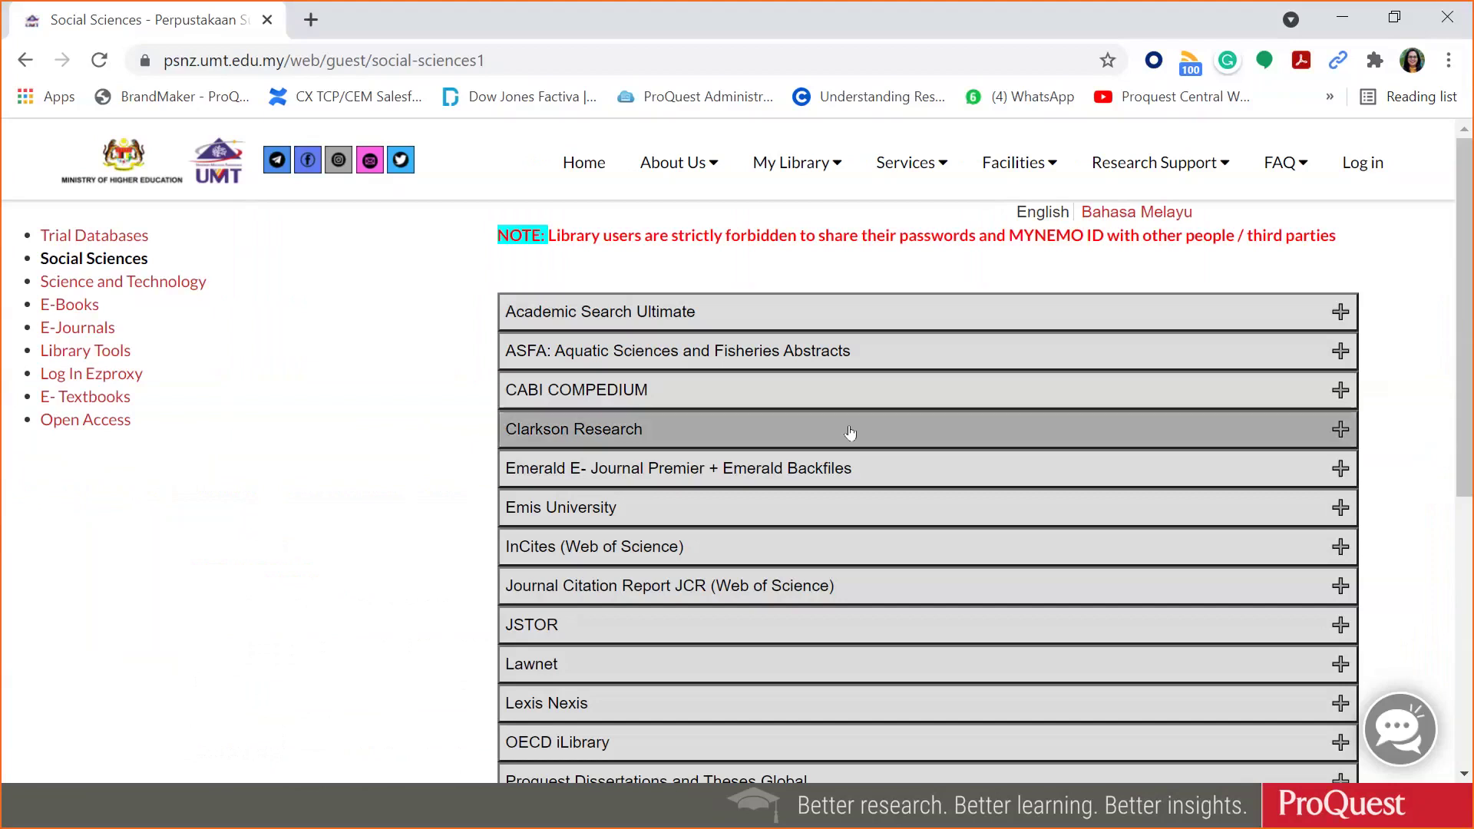
scroll(852, 449, down, 3)
scroll(883, 547, down, 2)
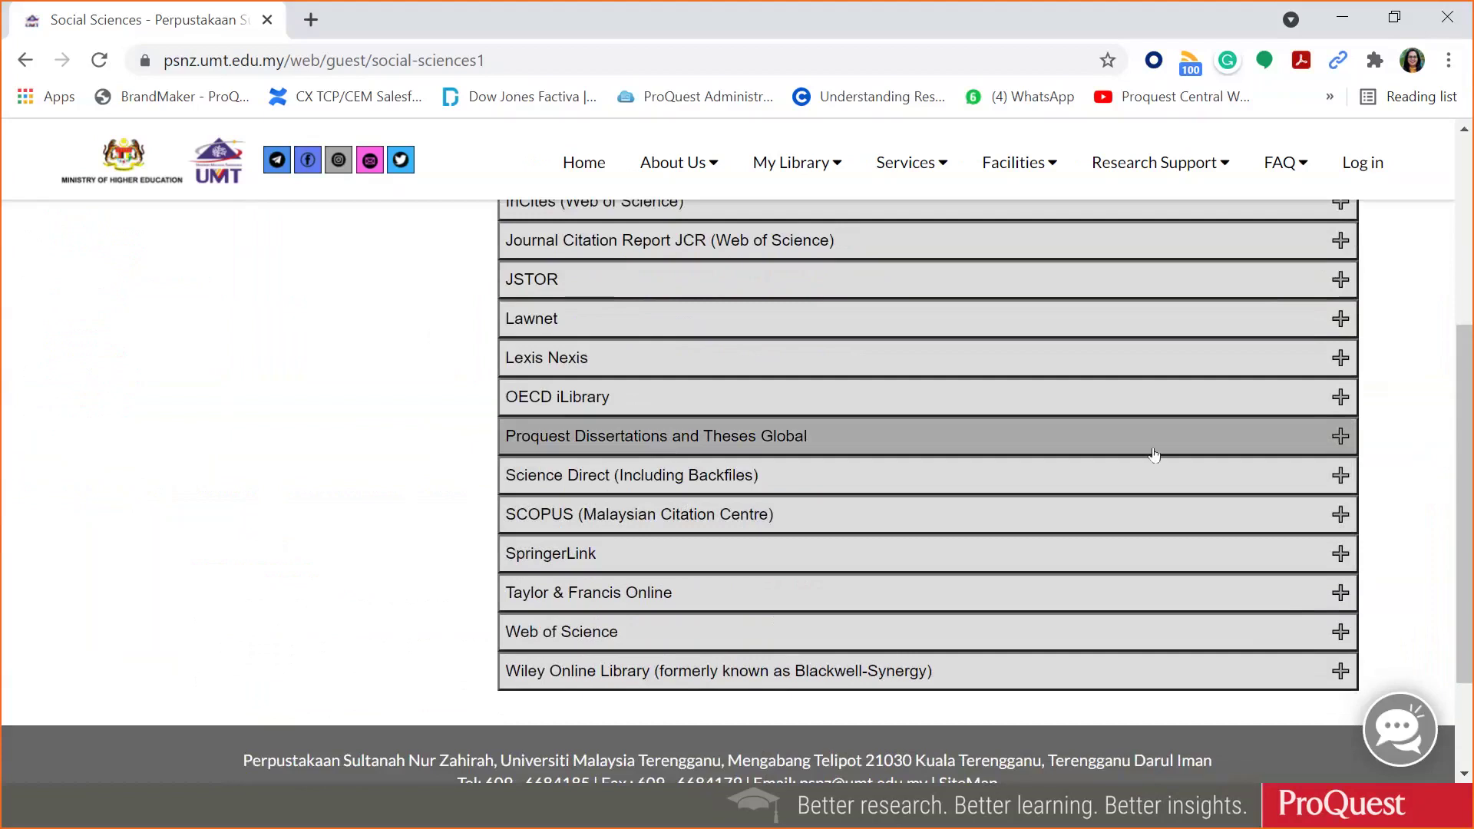
click(1341, 436)
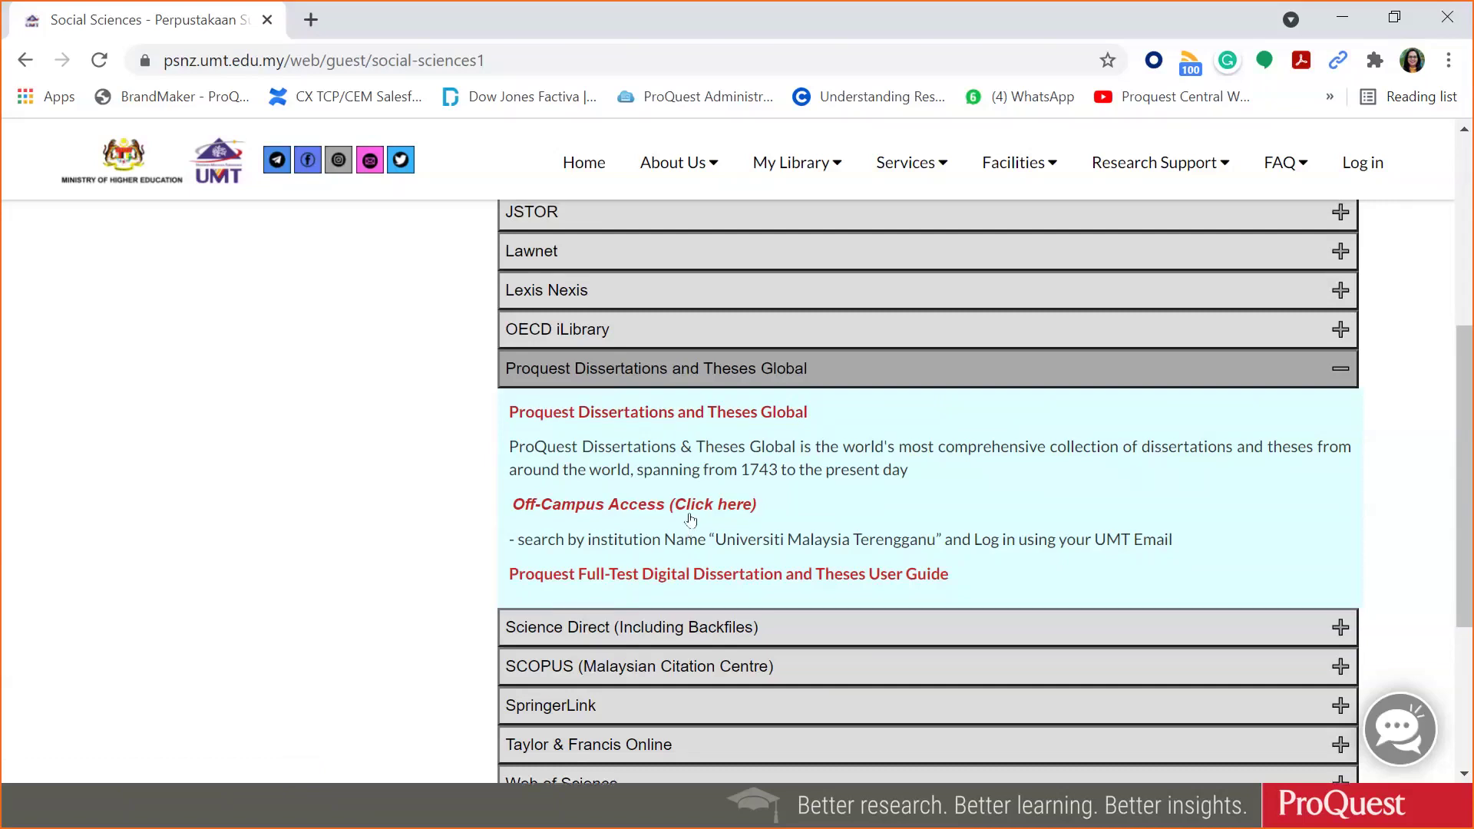
- Open the library's EZproxy login page and switch back to the dissertation on ProQuest
scroll(684, 516, up, 5)
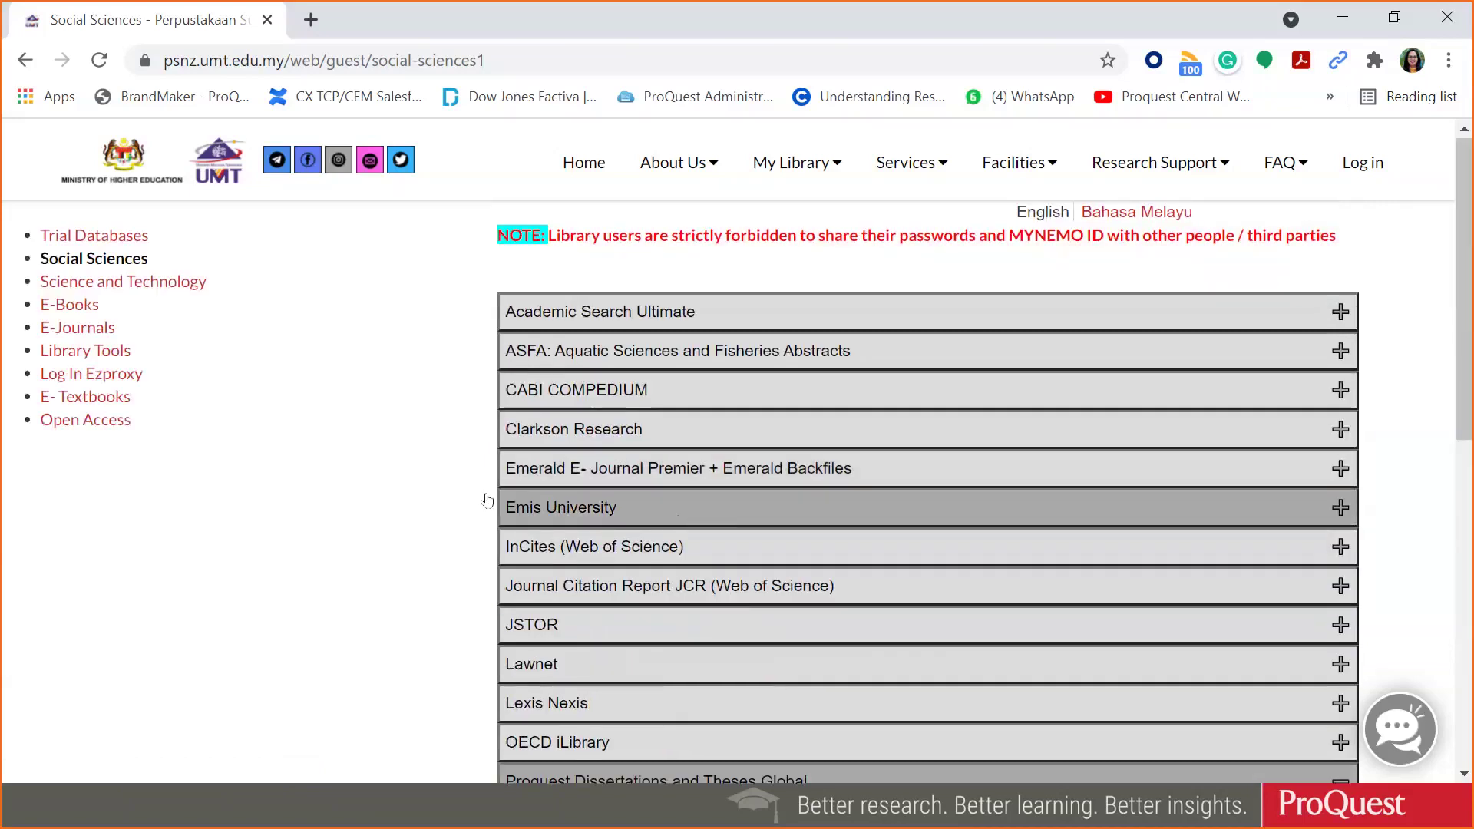
click(94, 376)
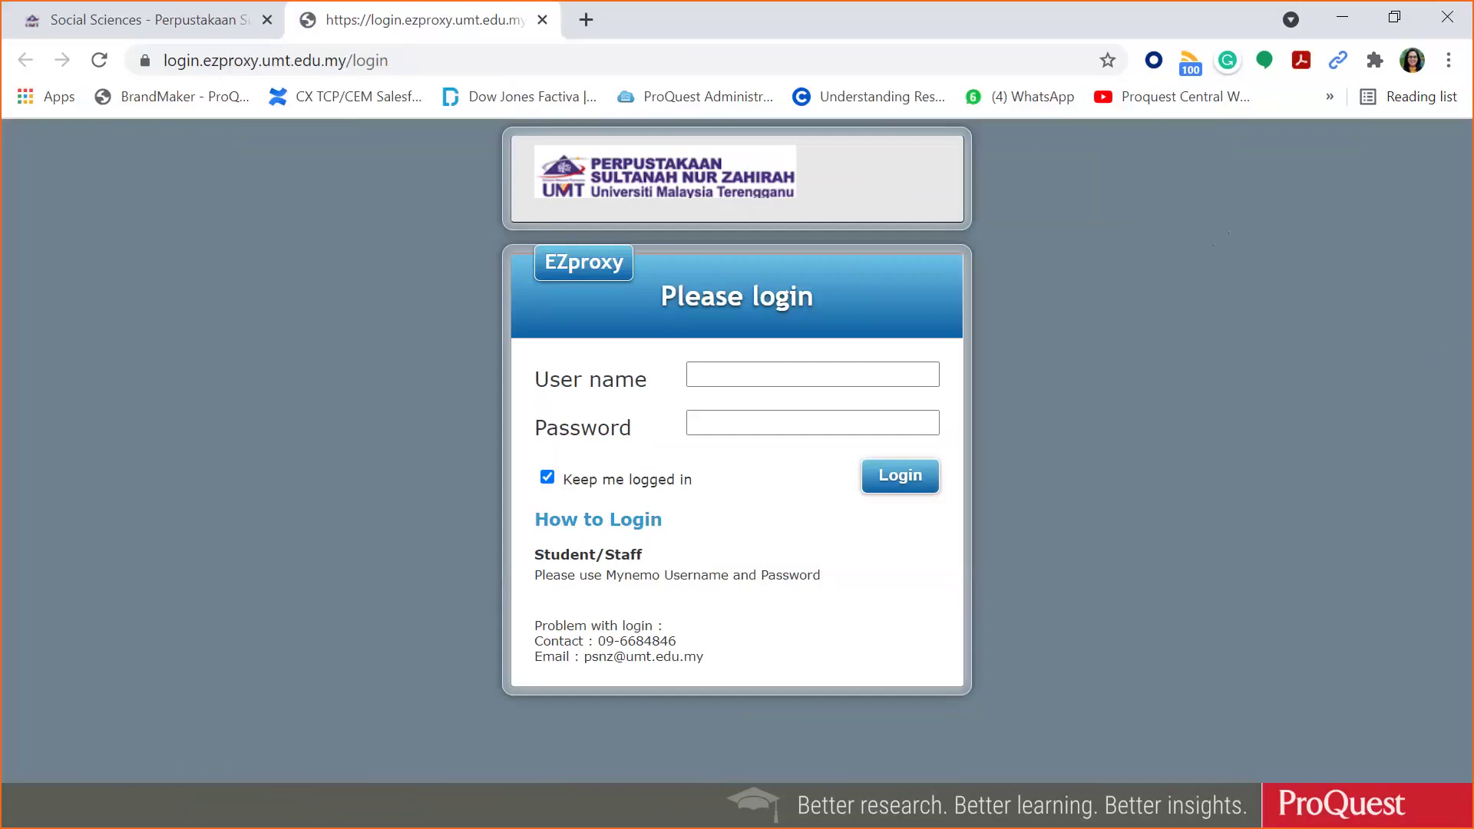
key(alt+Tab)
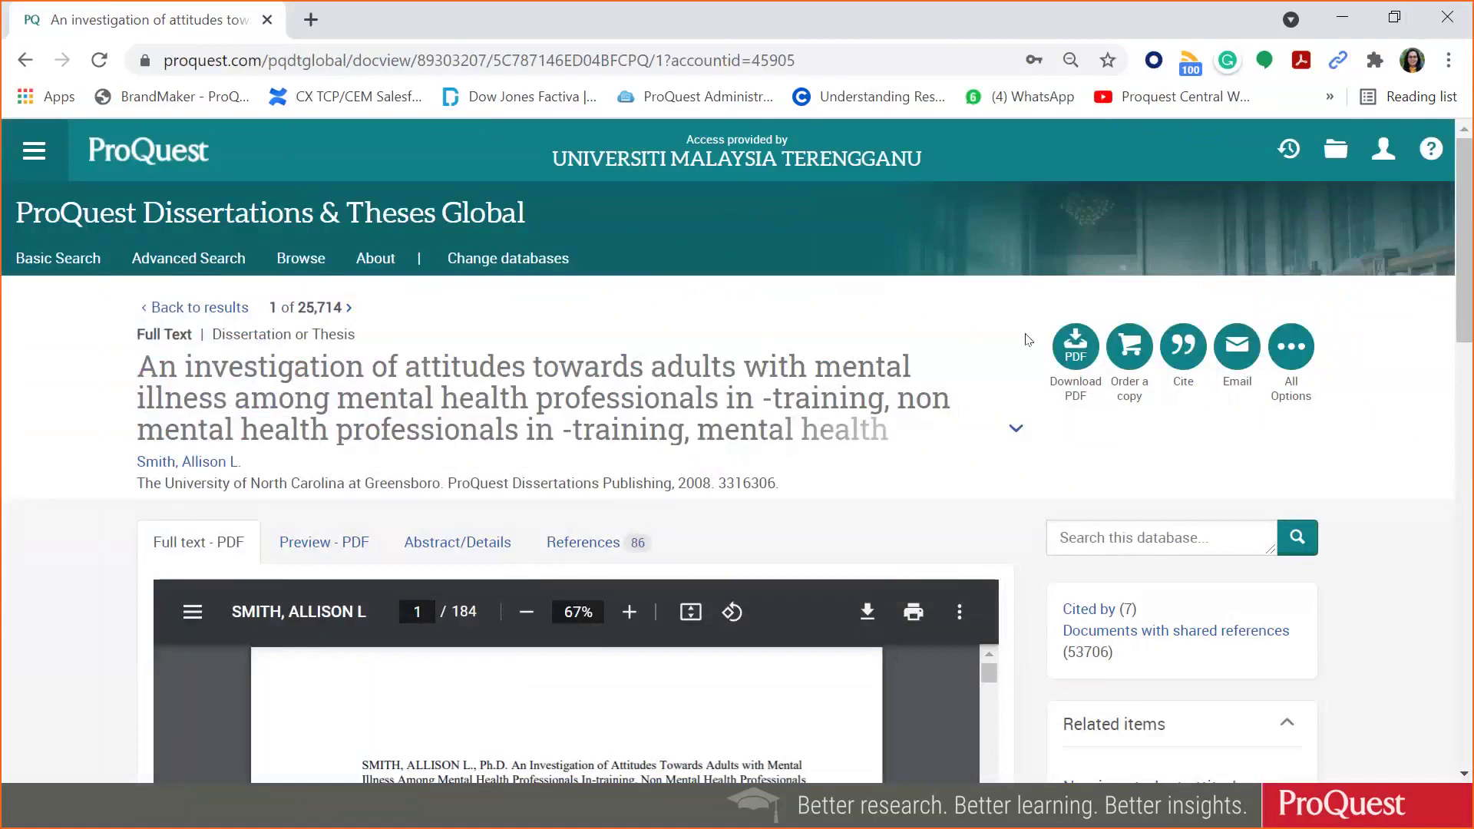
- Open the Advanced Search form and clear the mental health terms from the document title row
click(182, 263)
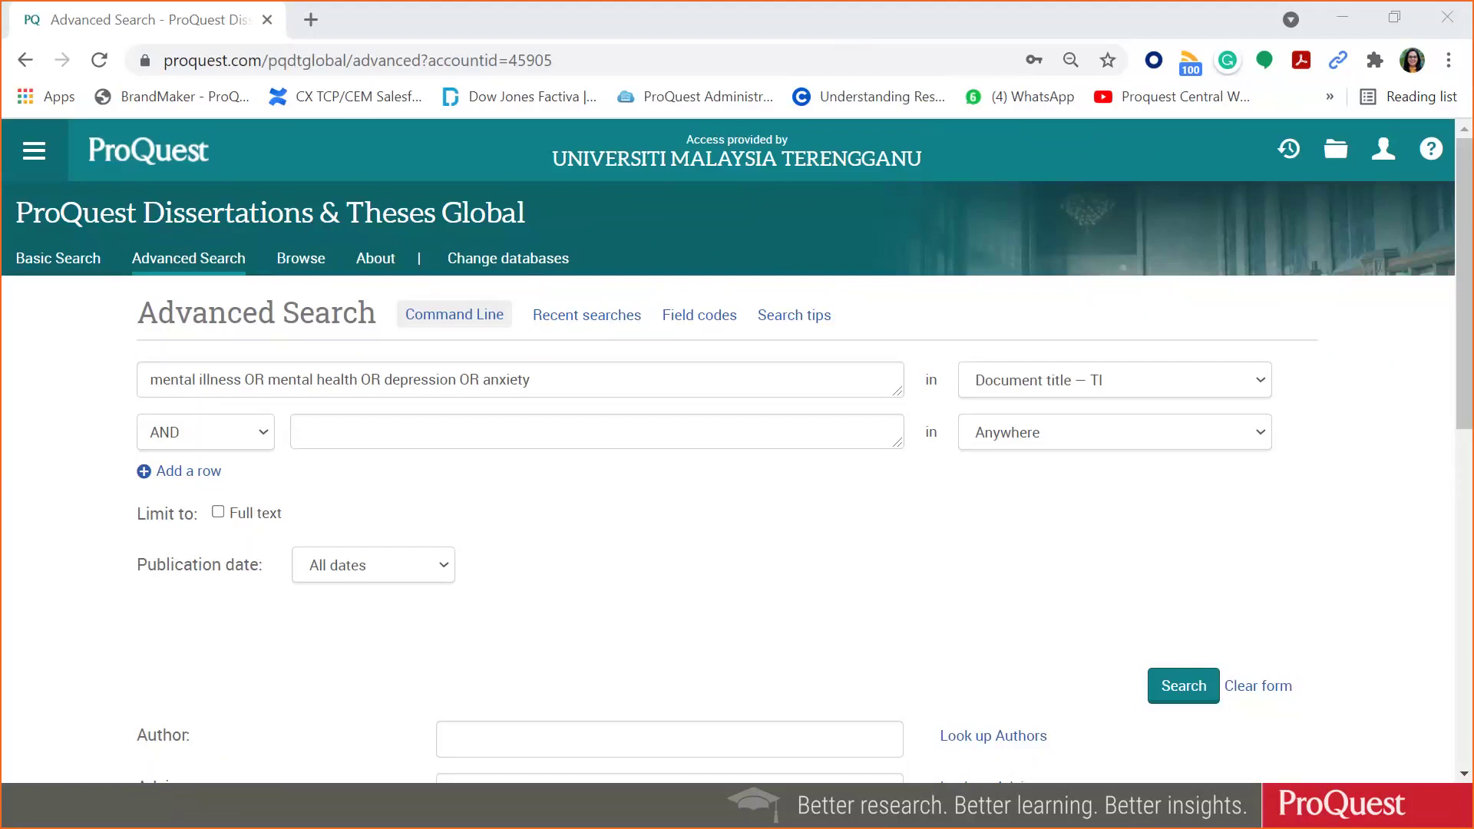
drag(571, 372, 139, 389)
key(BackSpace)
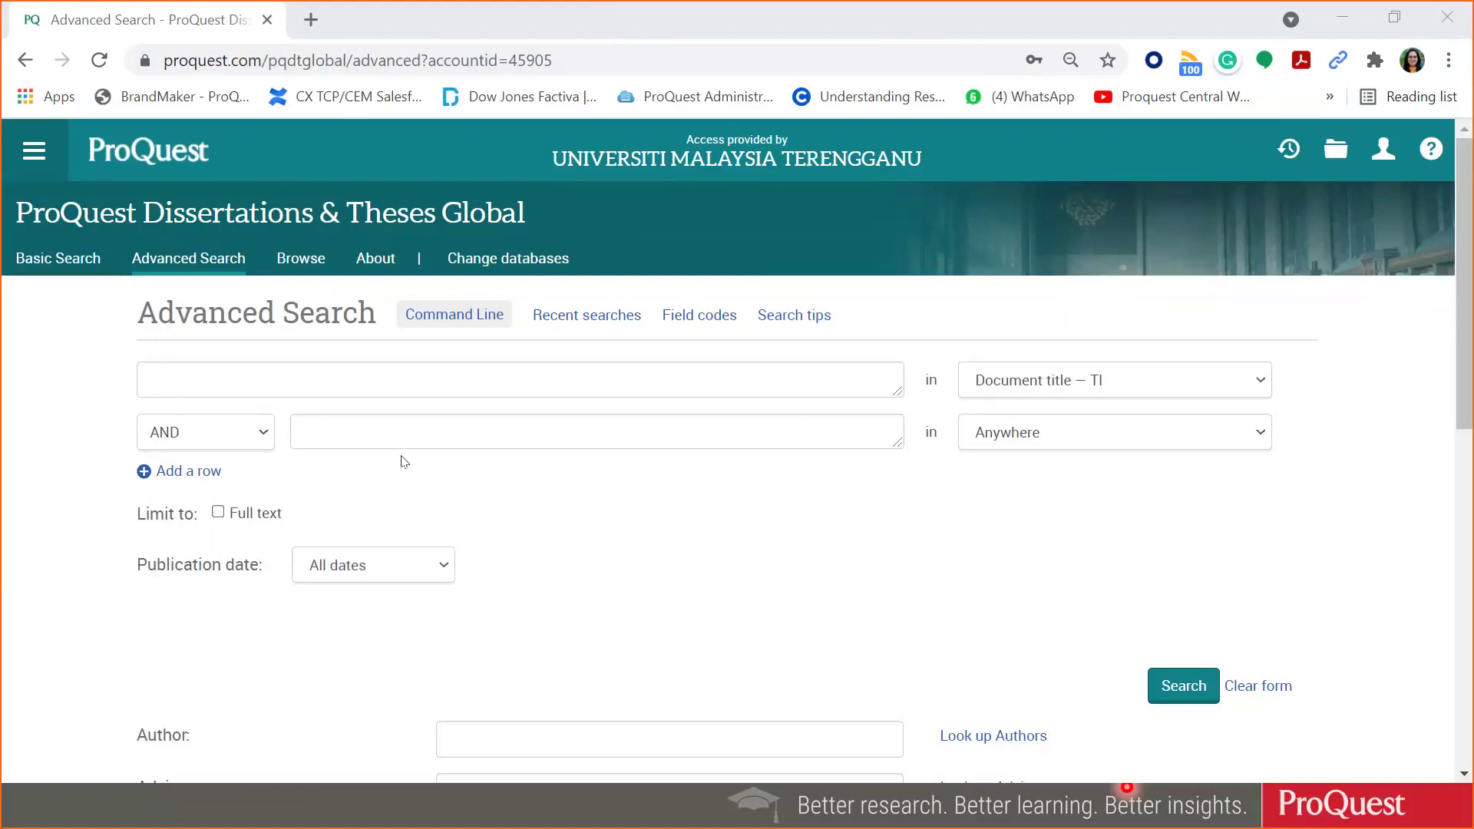
click(347, 381)
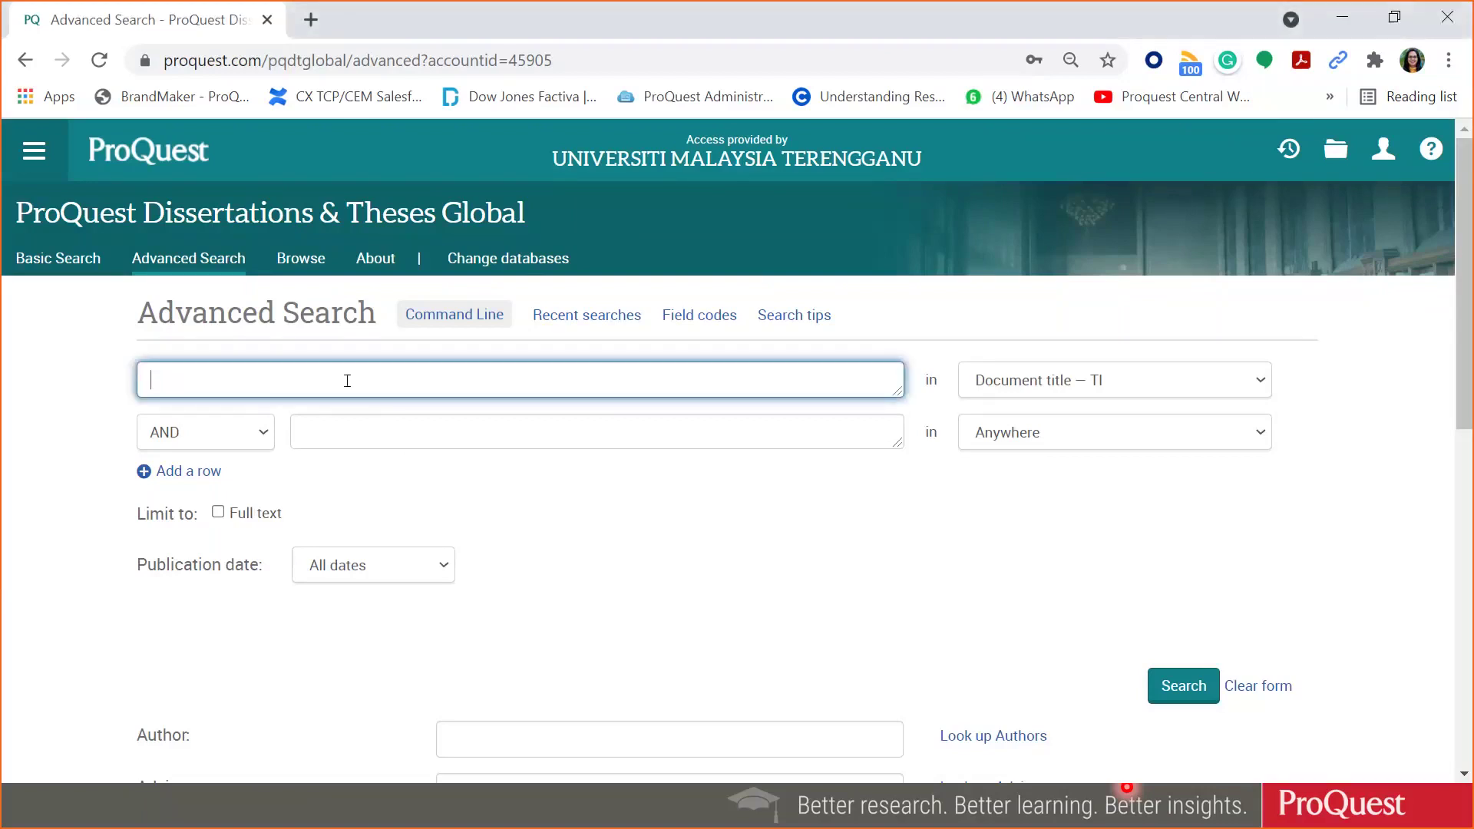
key(ctrl+v)
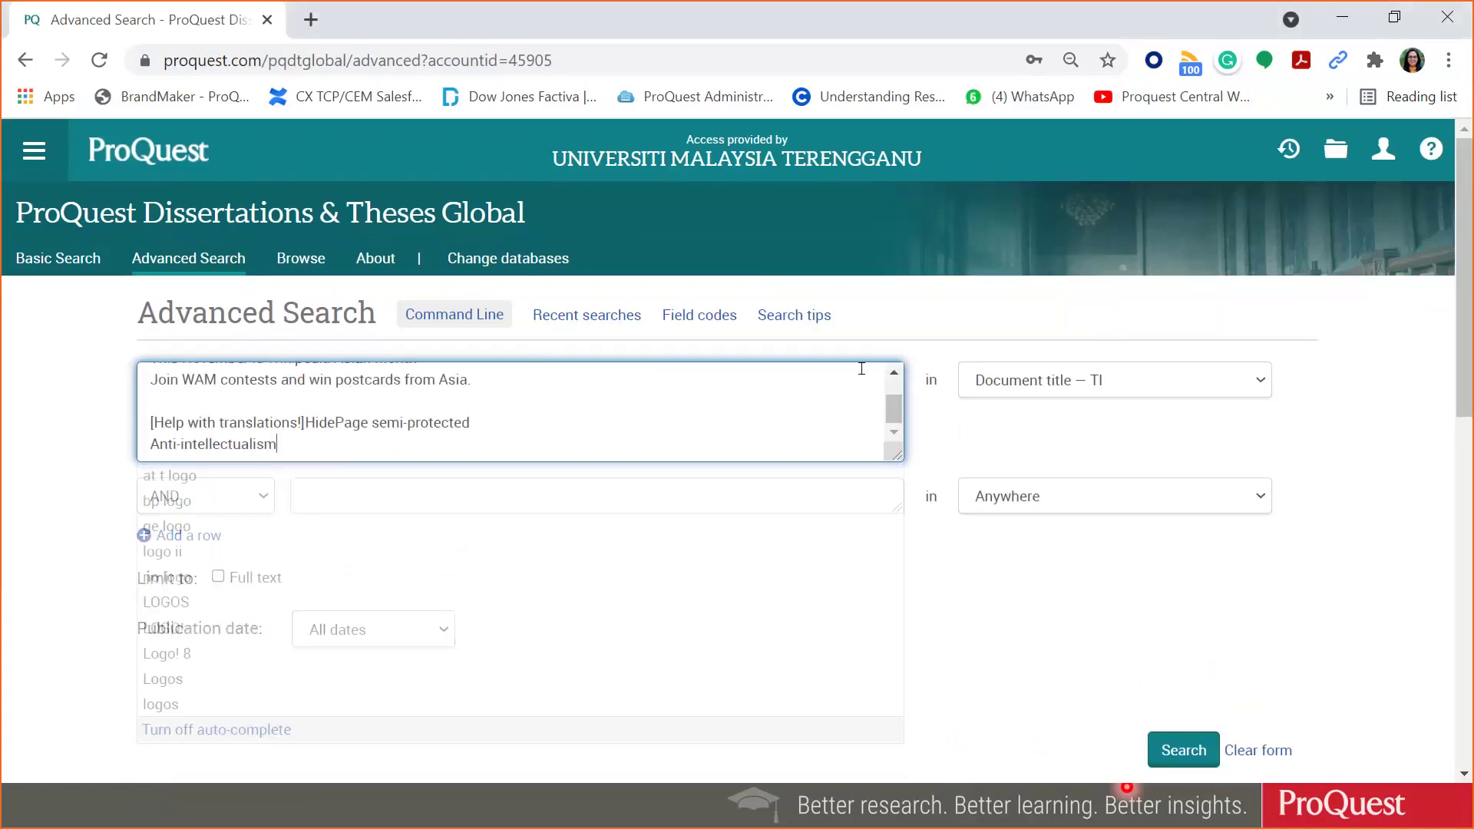
drag(516, 439, 115, 359)
key(BackSpace)
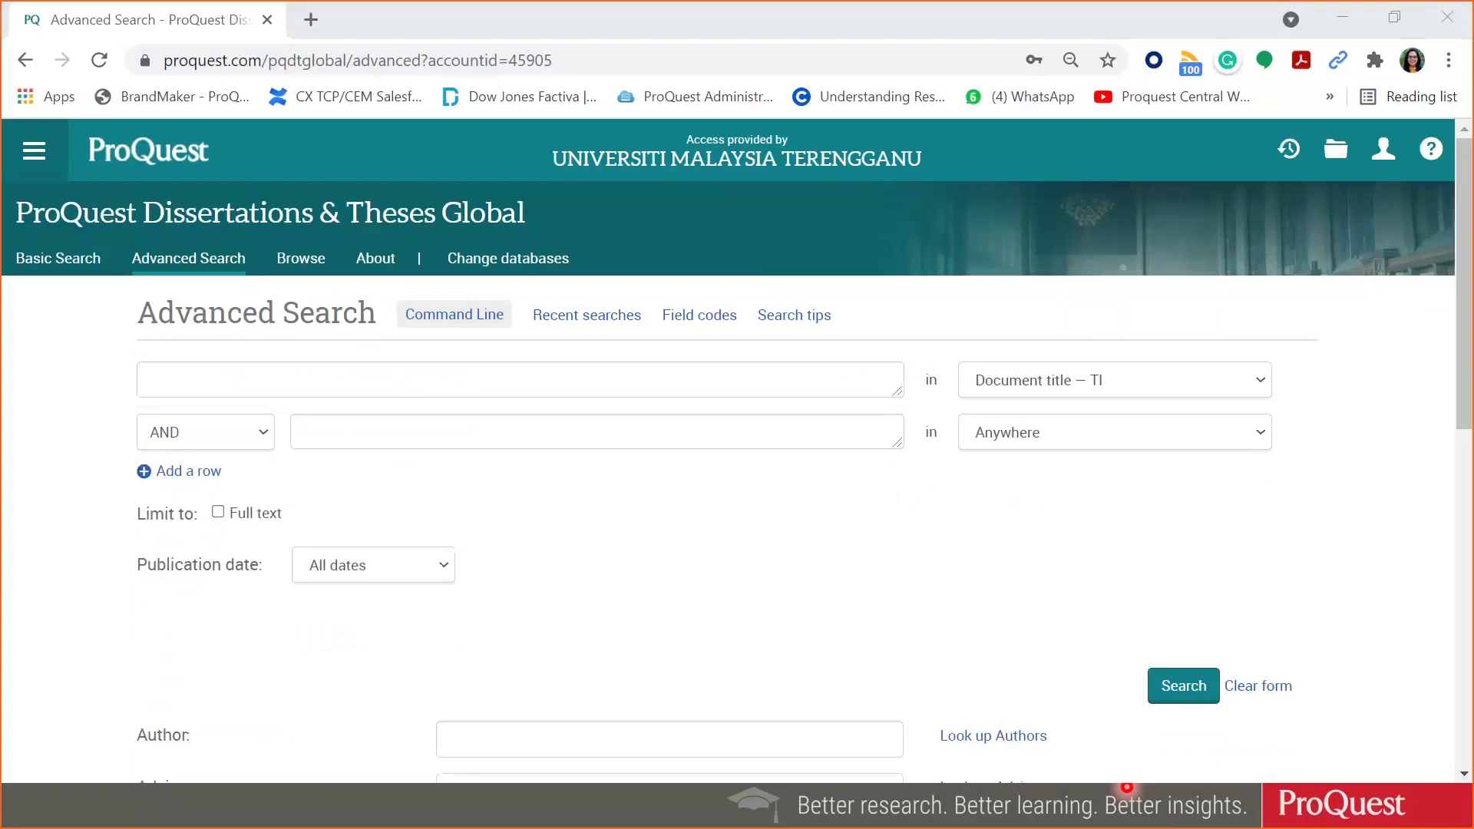
- Enter "Anti-intellectualism" as the document title search term and copy the term
click(424, 389)
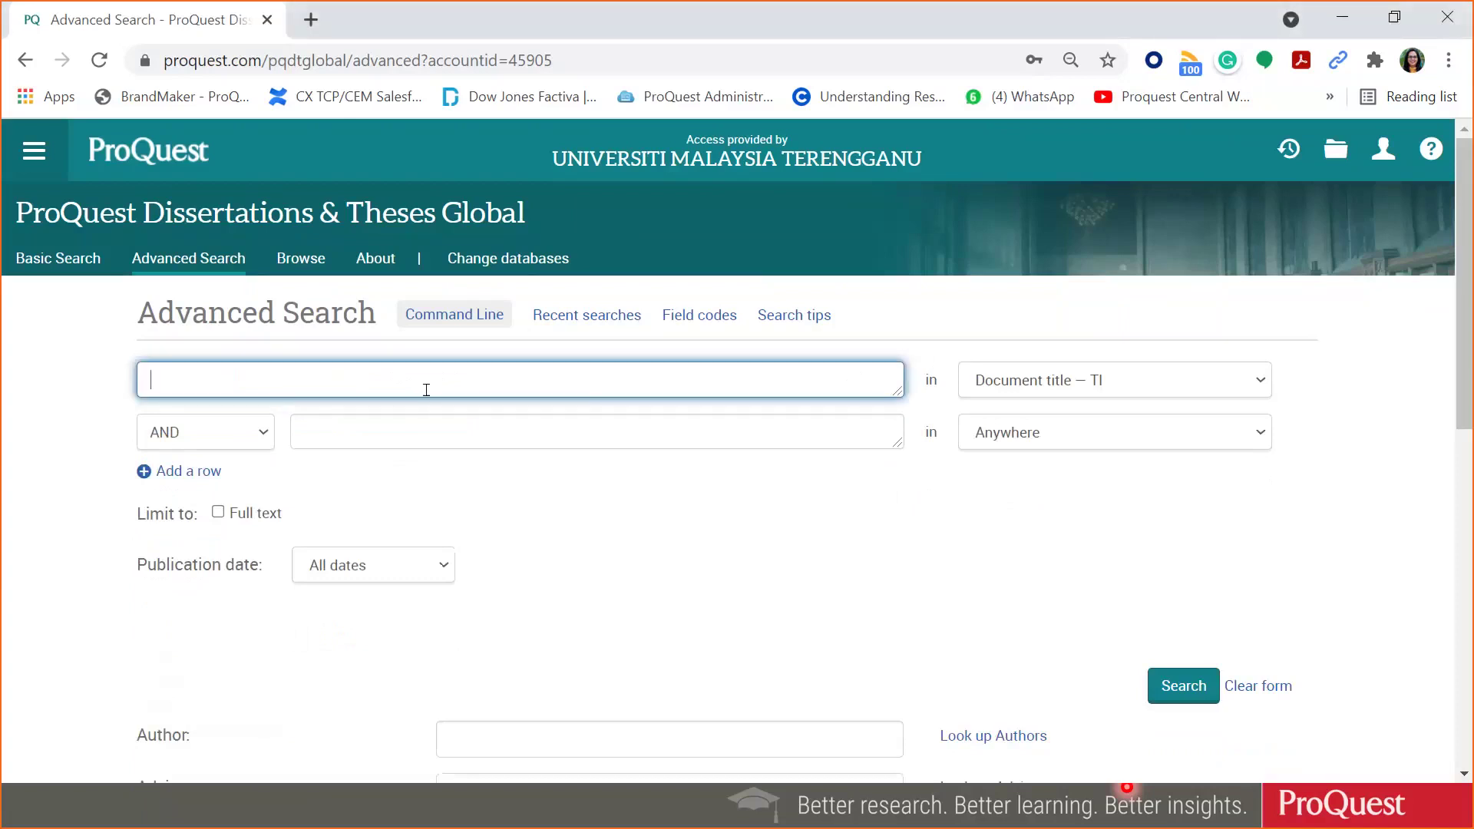
text(Anti-intellectualism)
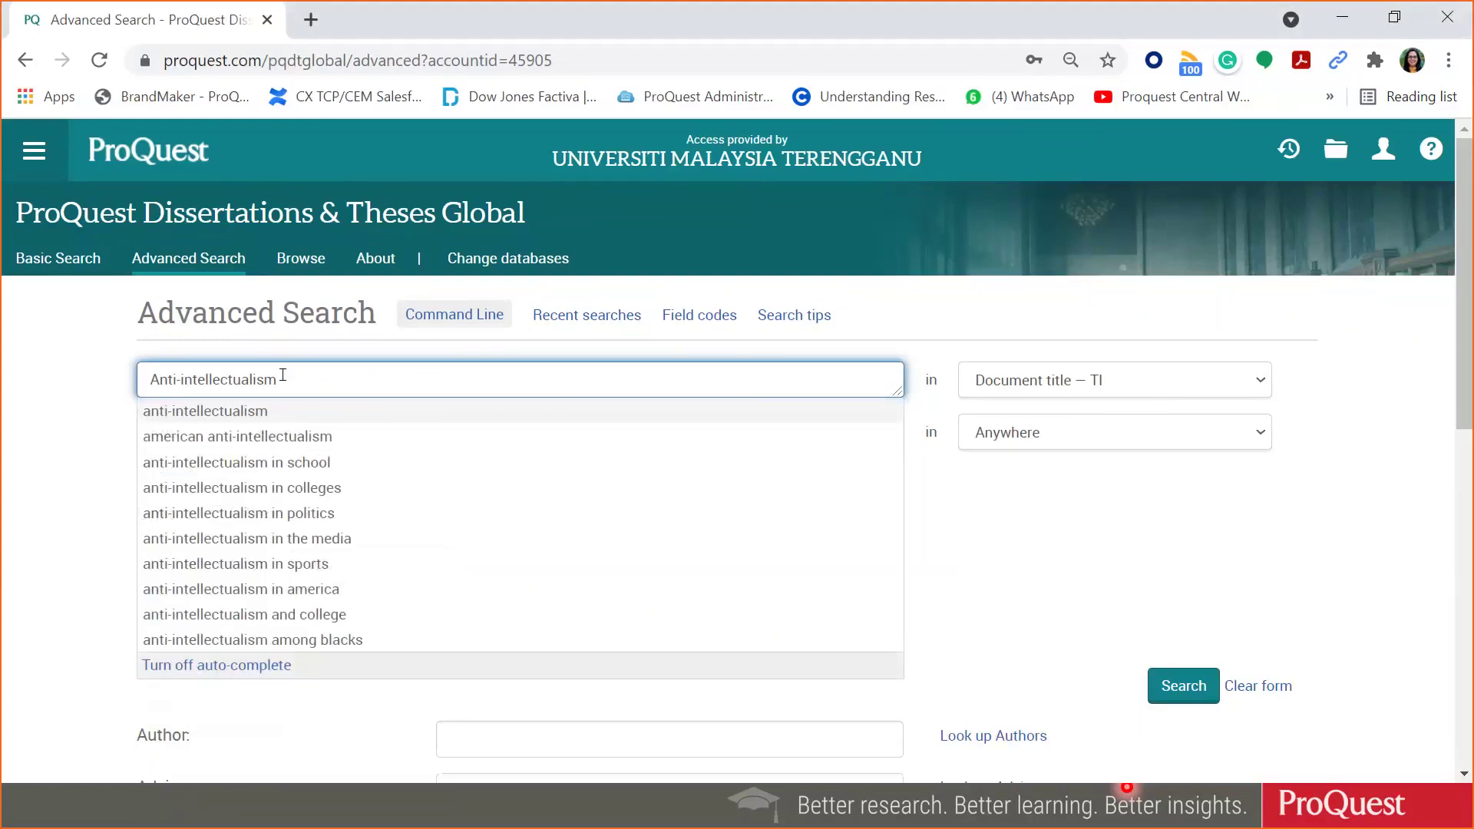
drag(278, 375, 140, 375)
key(ctrl+c)
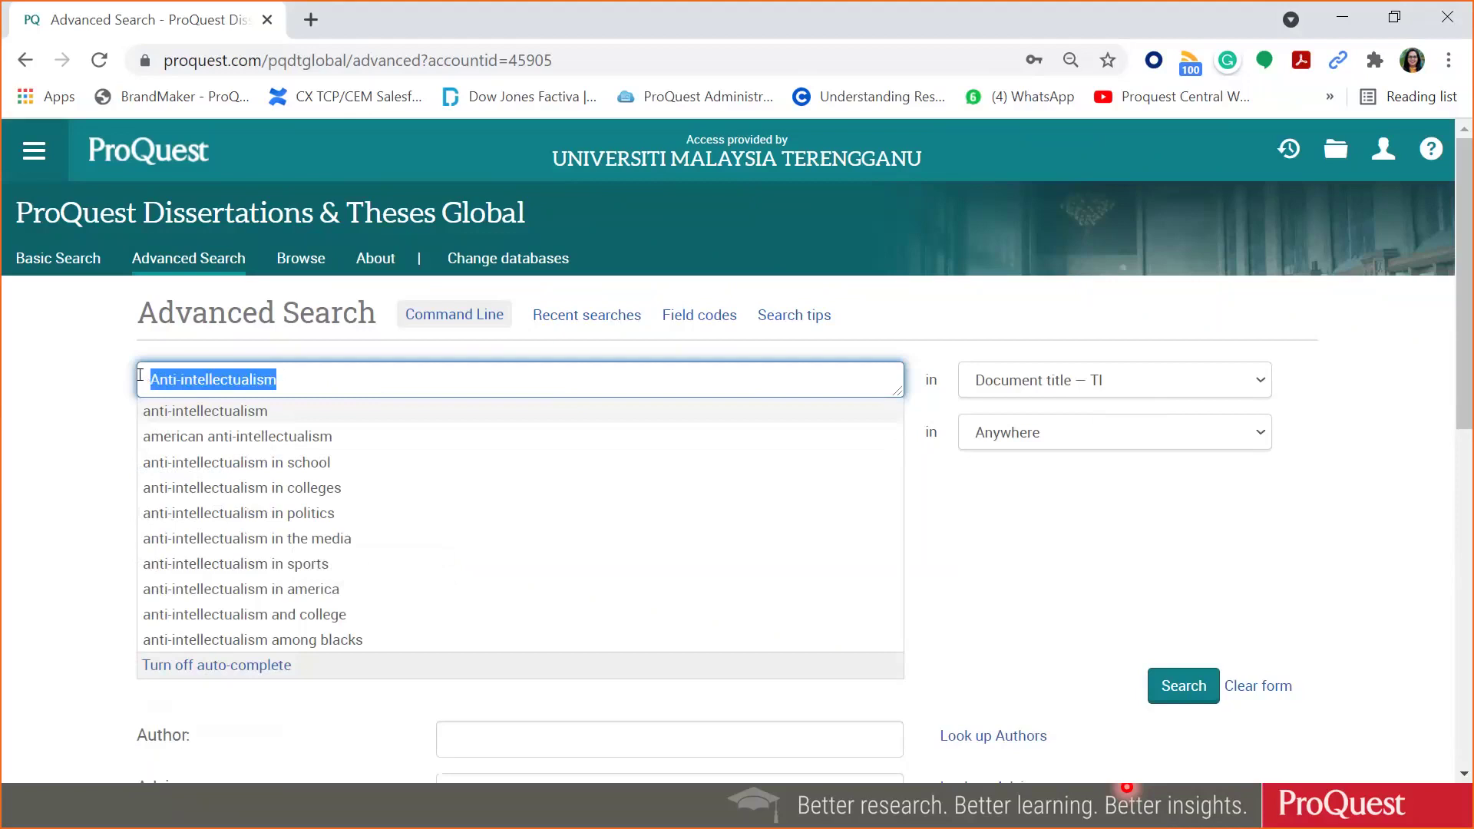
click(1029, 516)
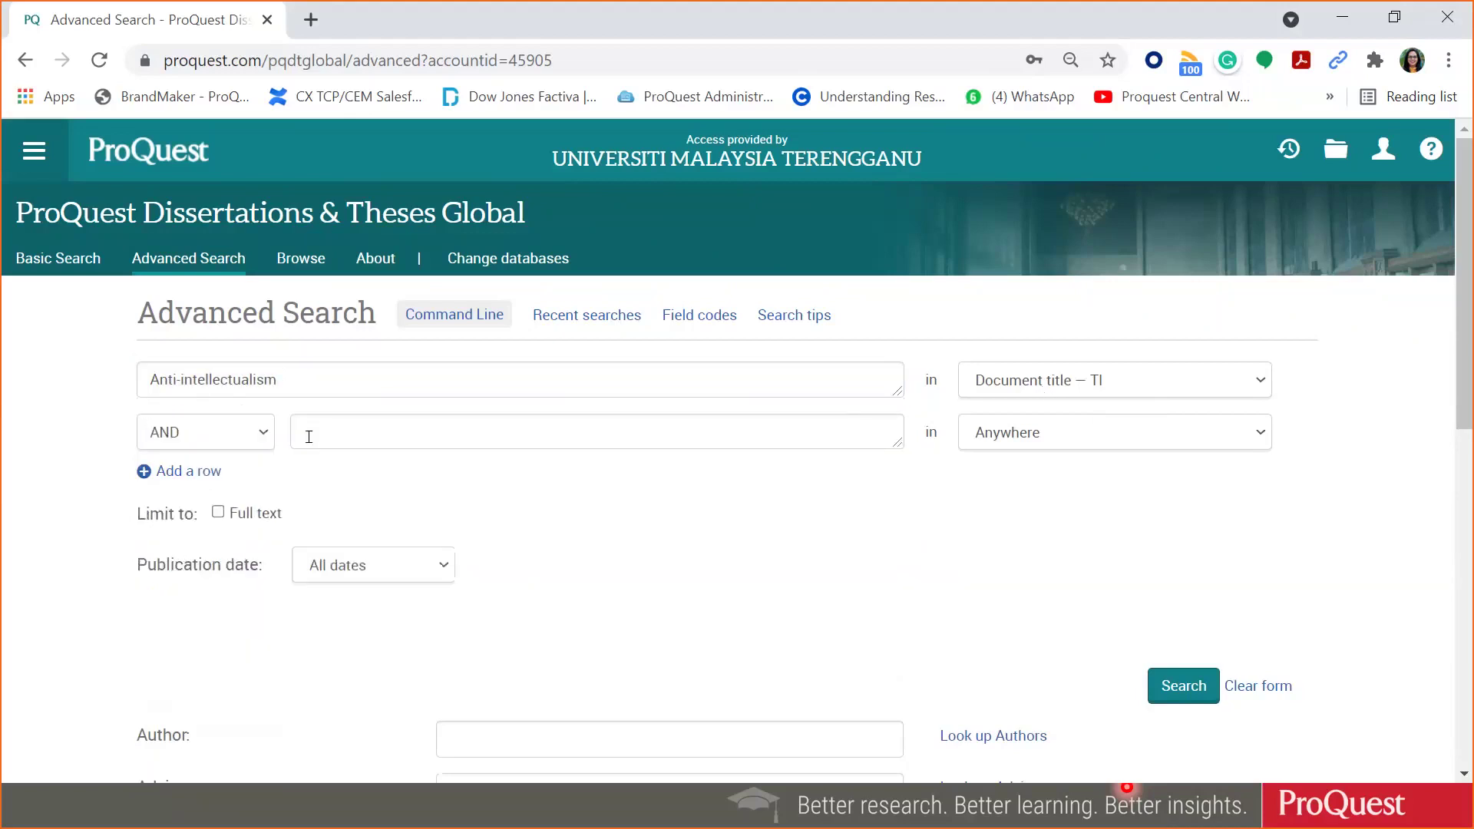
- Set the second row to OR with "Anti-intellectualism" searched in Abstract — AB
click(270, 437)
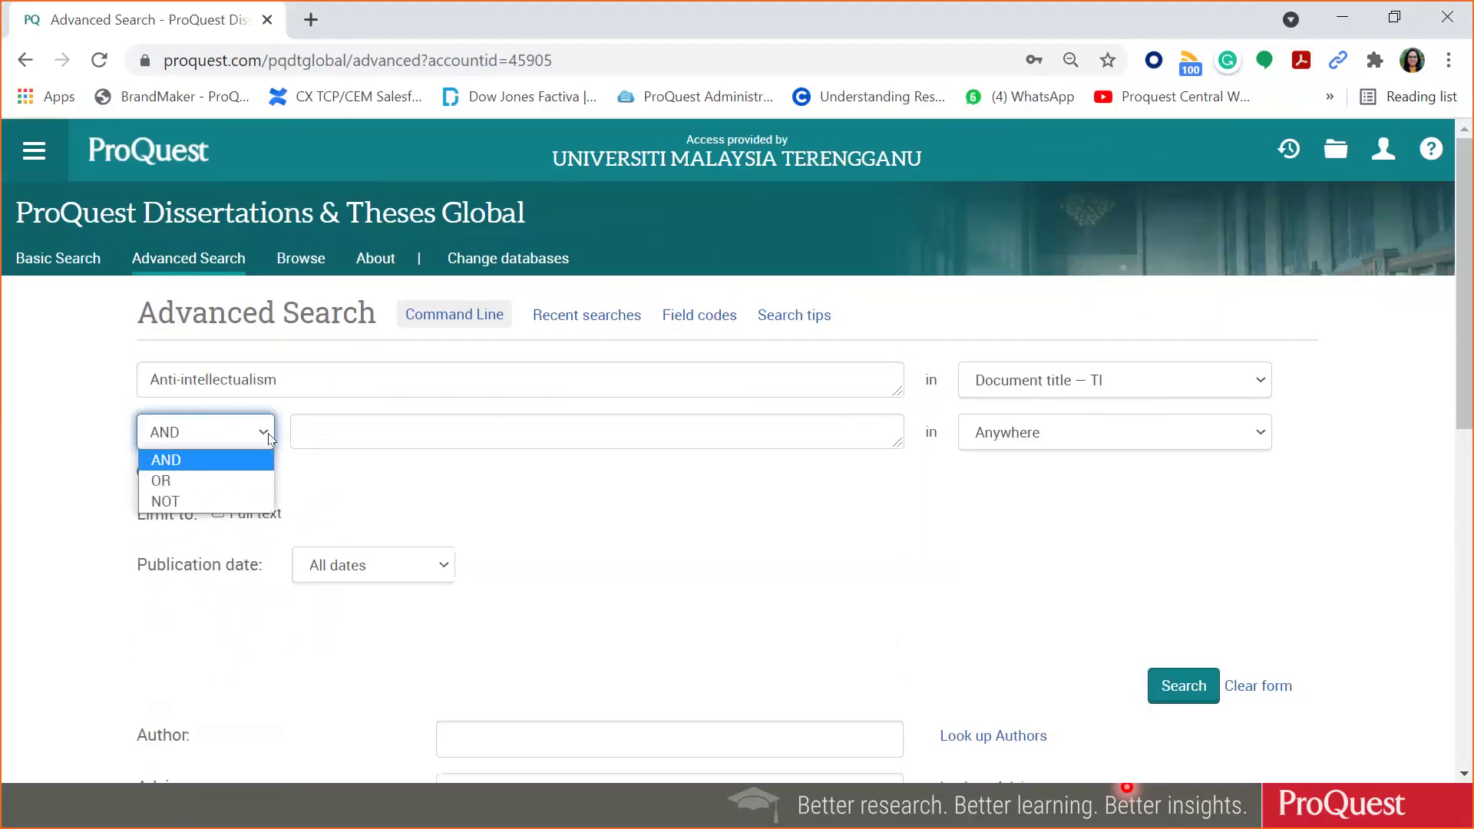
click(198, 484)
click(448, 442)
key(ctrl+v)
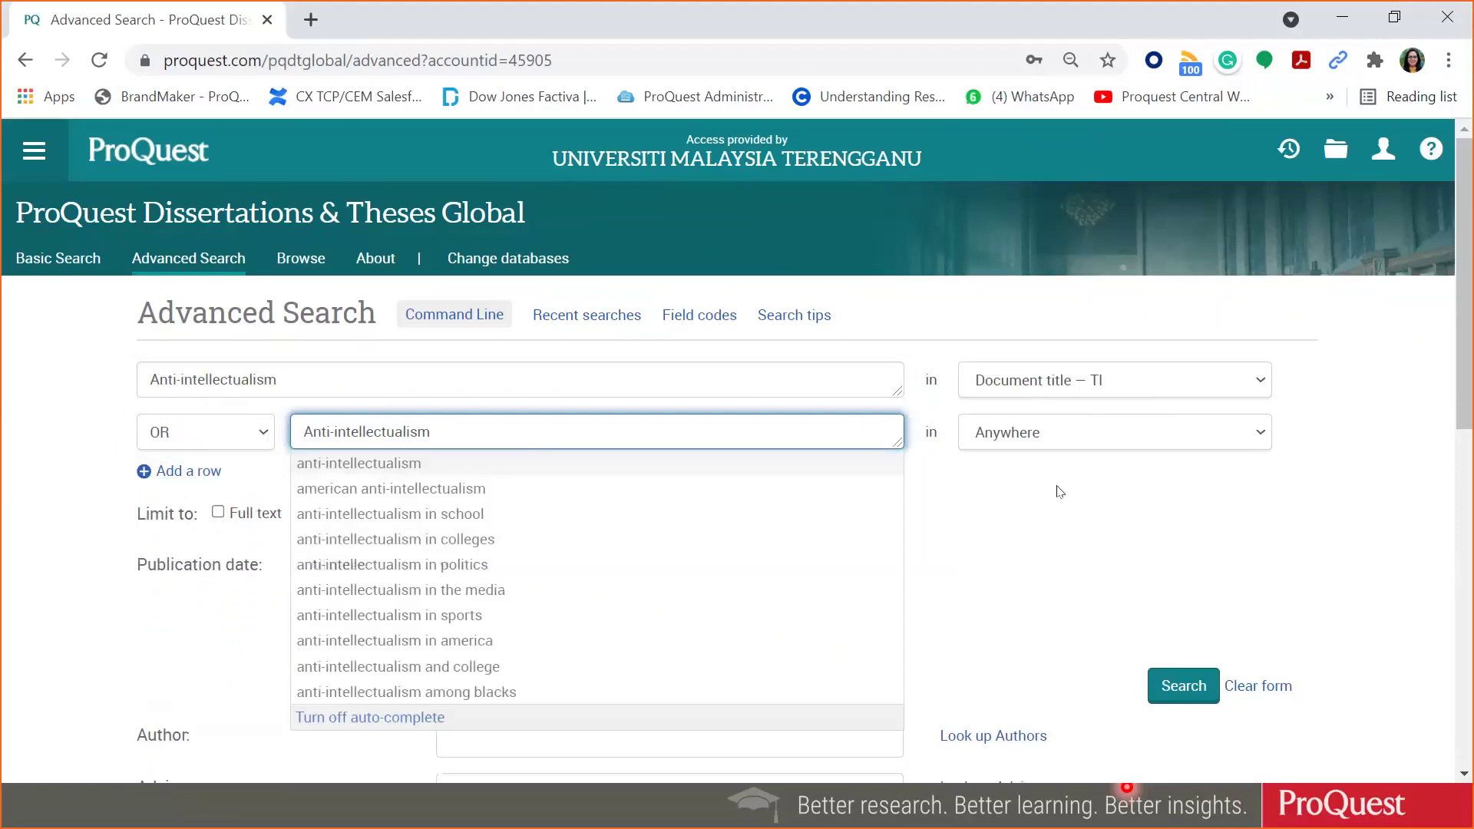
click(1094, 432)
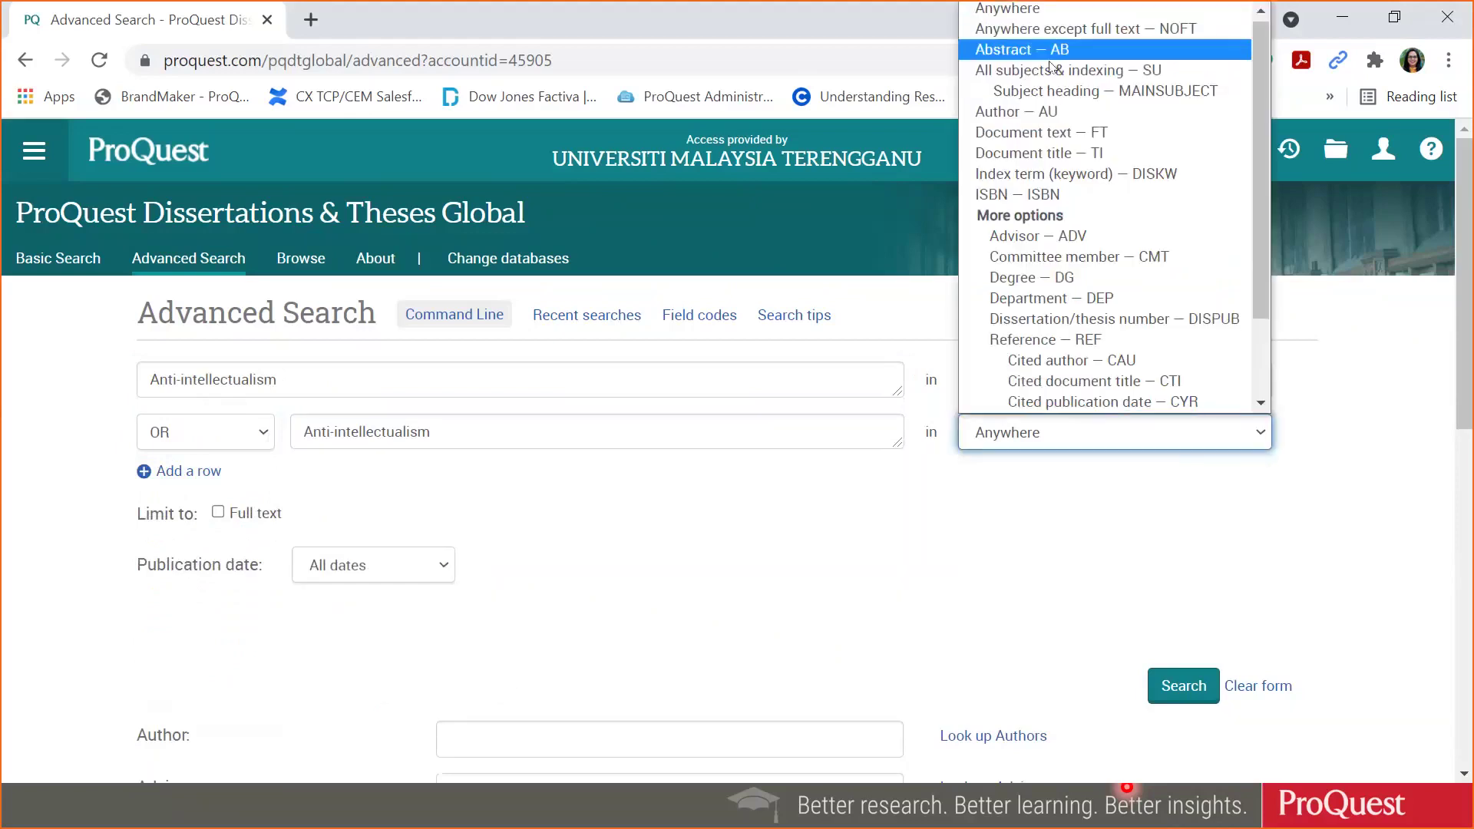
click(1021, 53)
- Review the remaining advanced search options, run the title-or-abstract search for "Anti-intellectualism" and look over the results
scroll(1018, 534, down, 3)
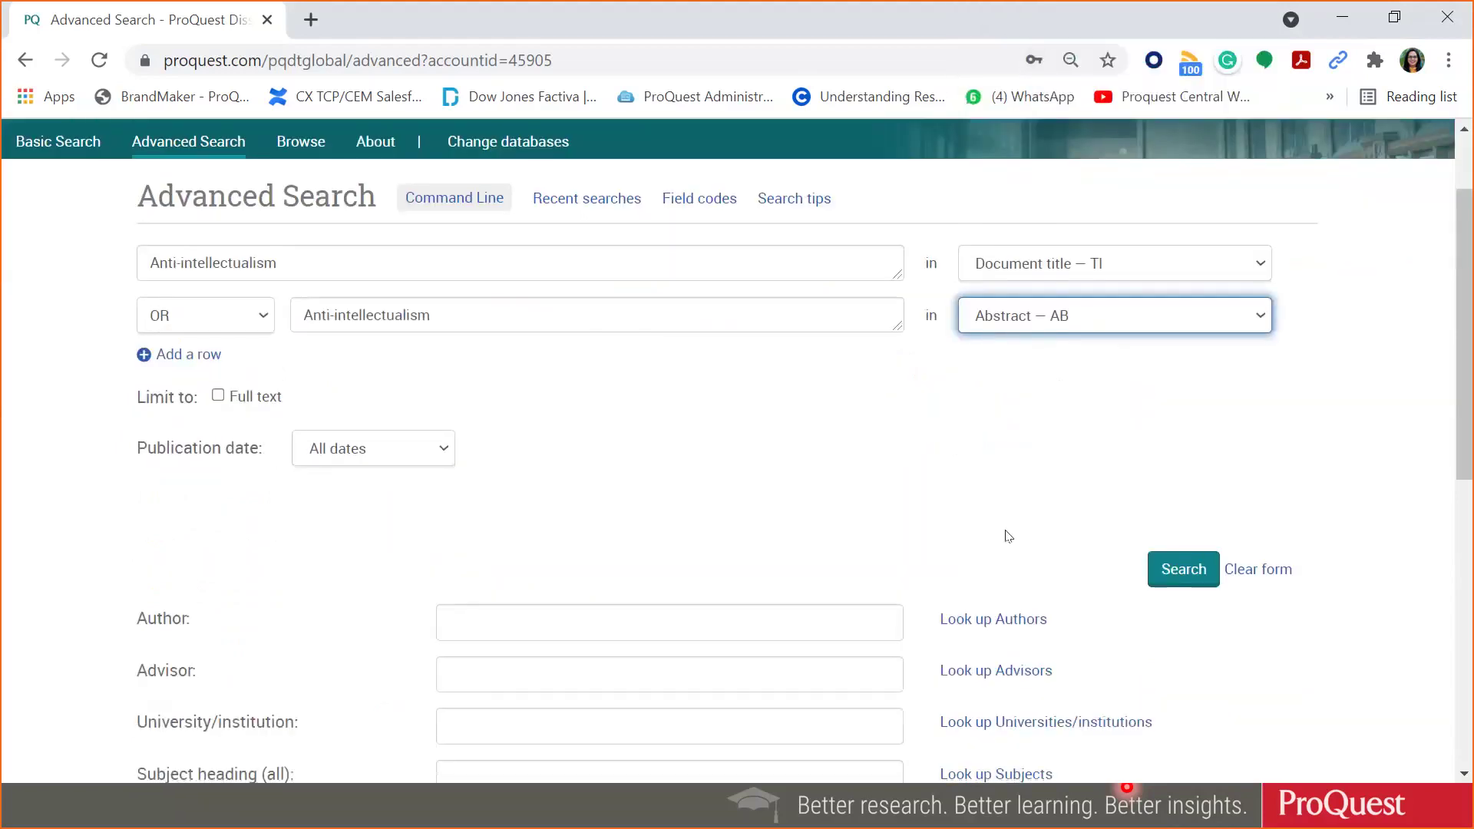
scroll(1011, 538, down, 3)
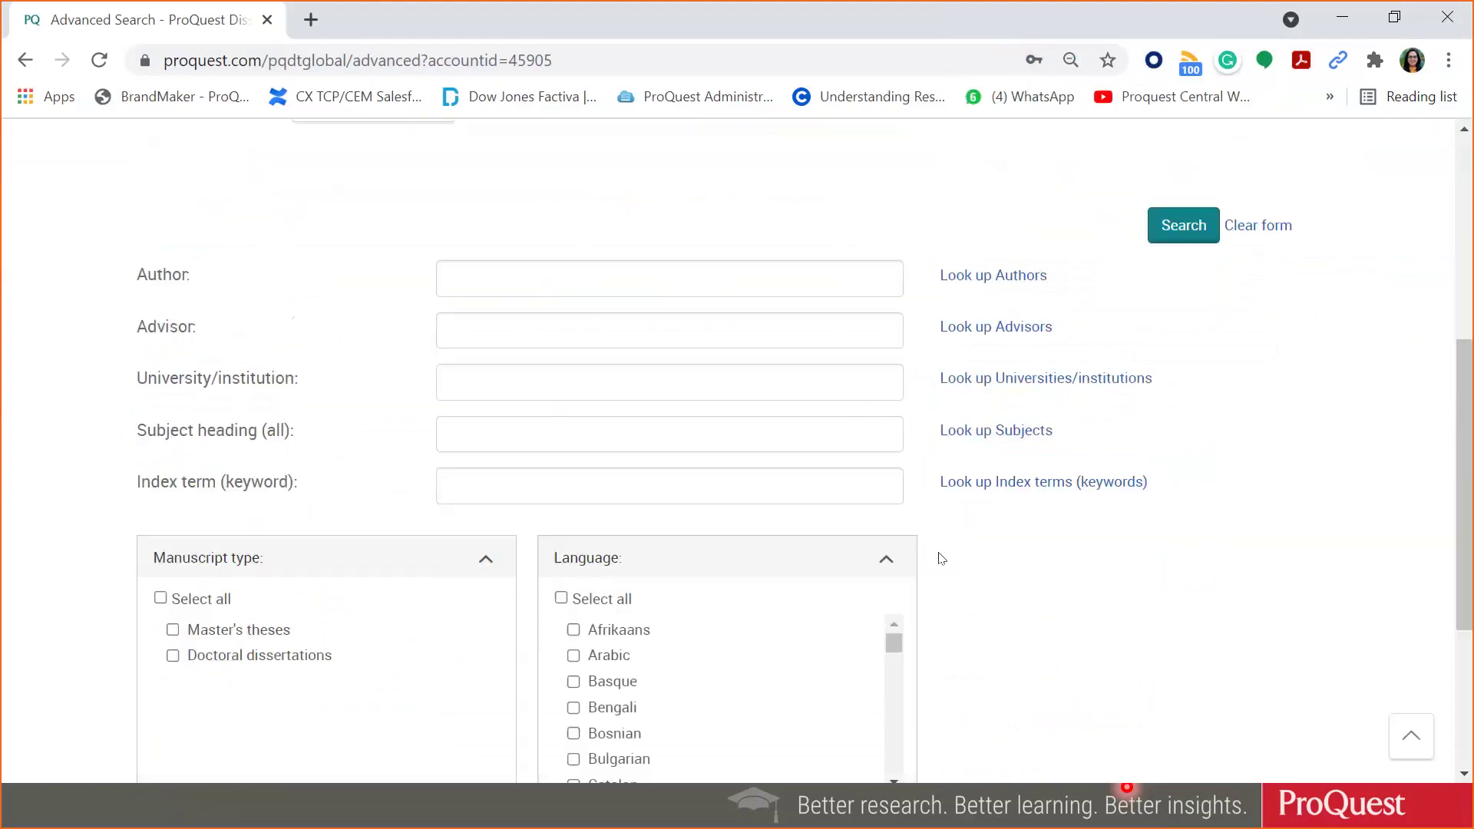
scroll(707, 585, down, 2)
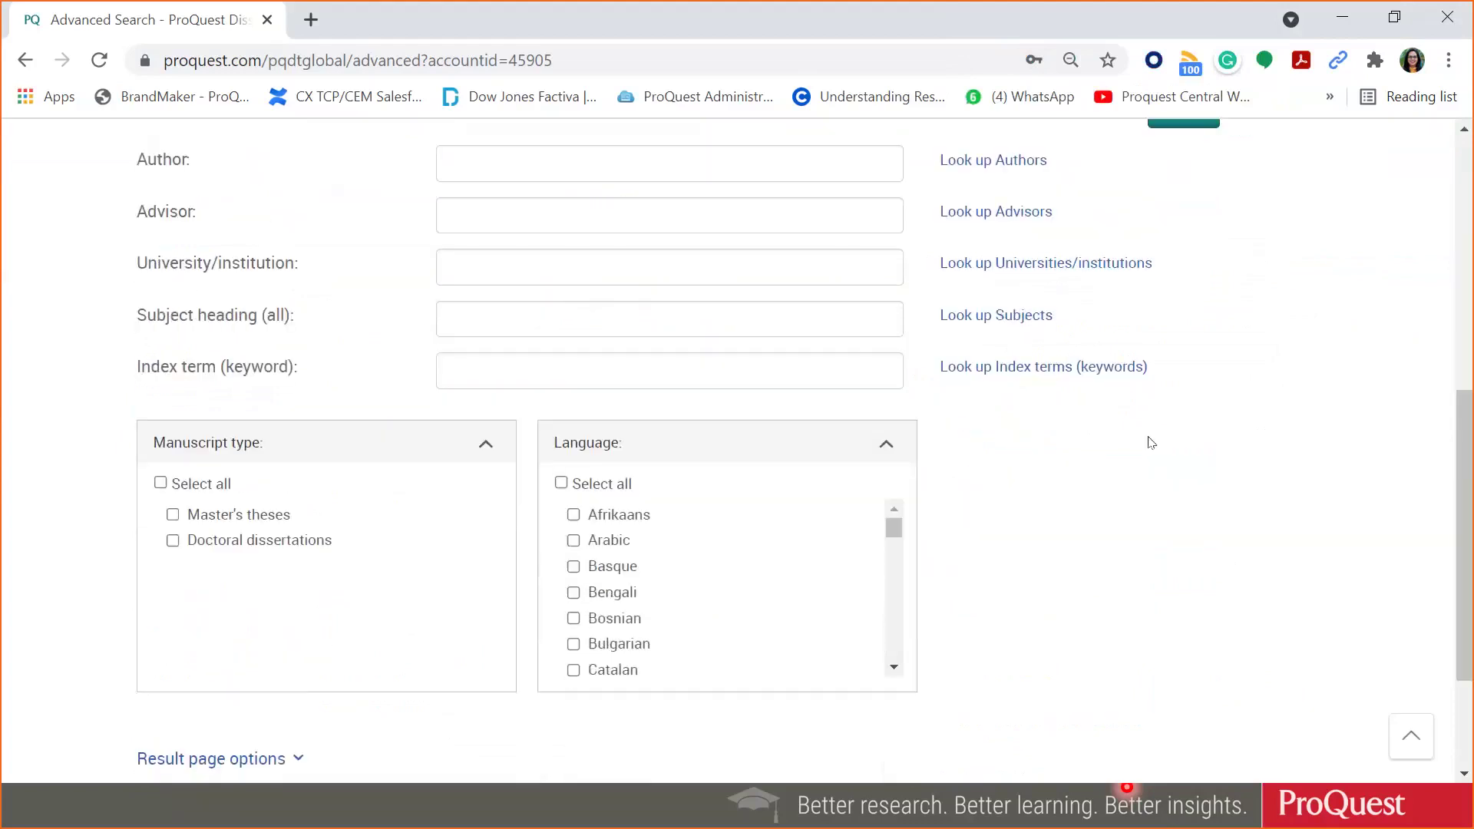
scroll(1150, 434, up, 5)
click(1188, 454)
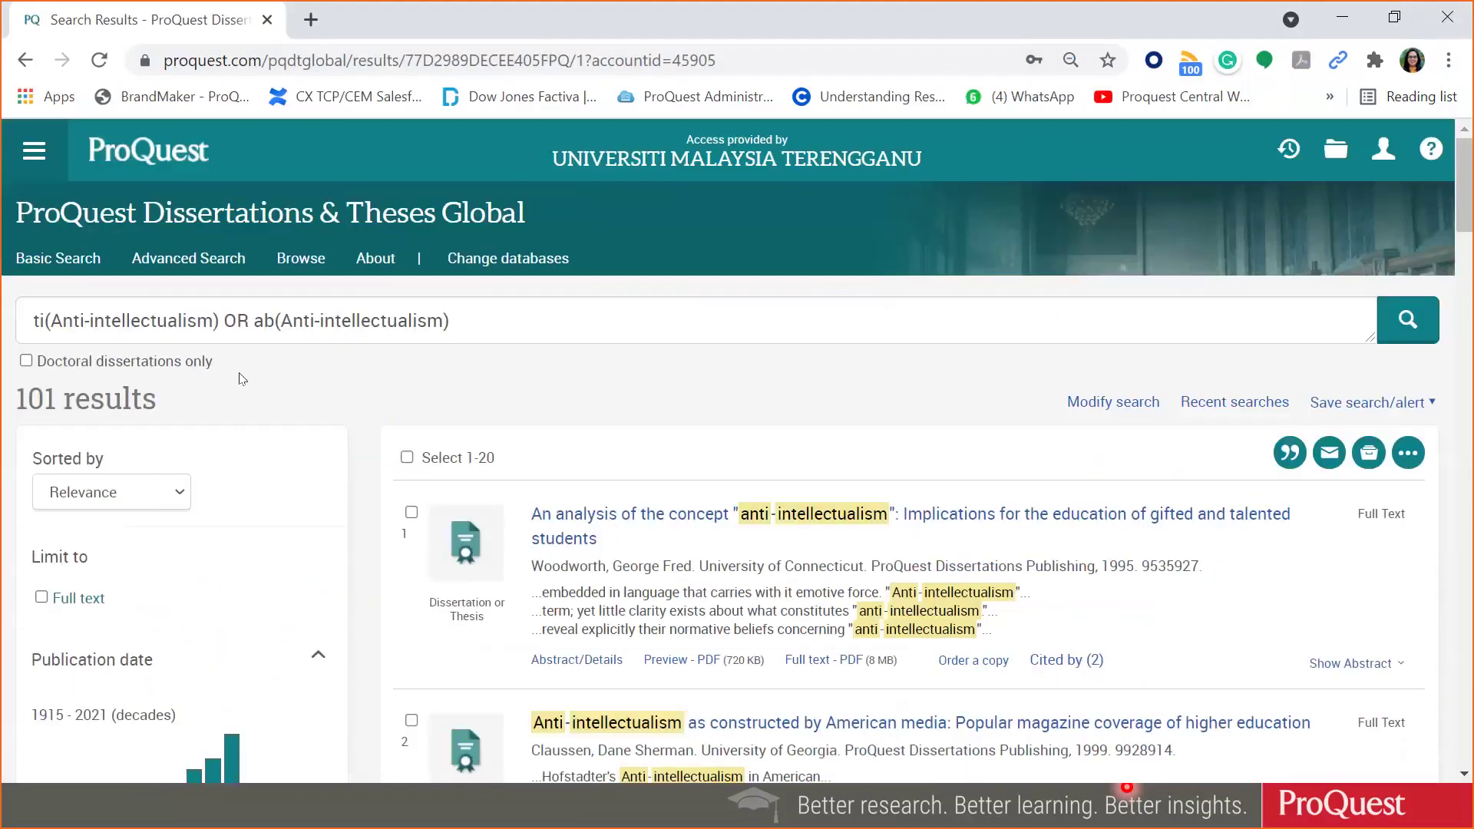
scroll(233, 445, down, 2)
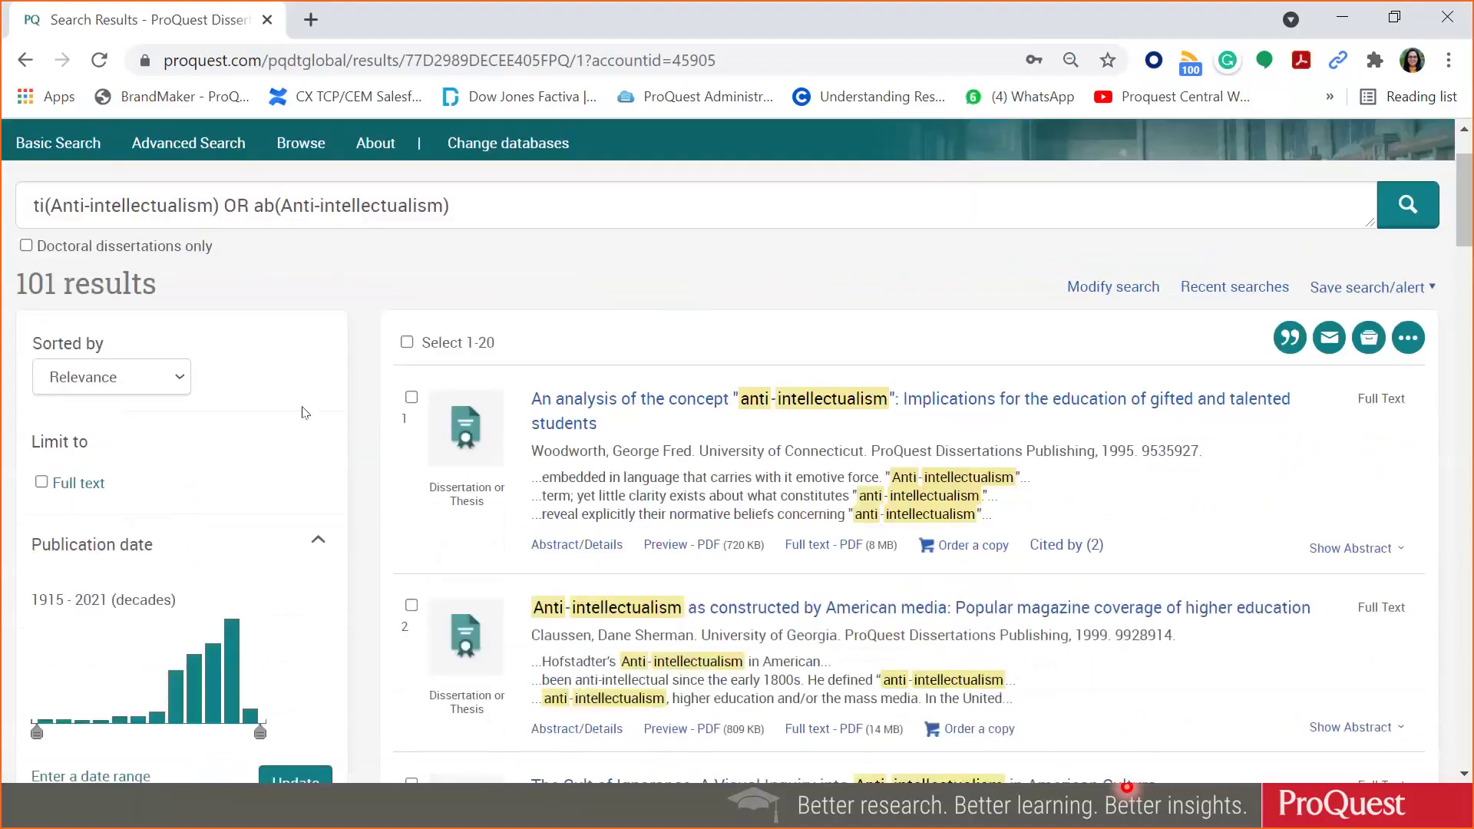
- Expand the Subject filter for the anti-intellectualism results and open its full list of subjects
scroll(232, 446, down, 3)
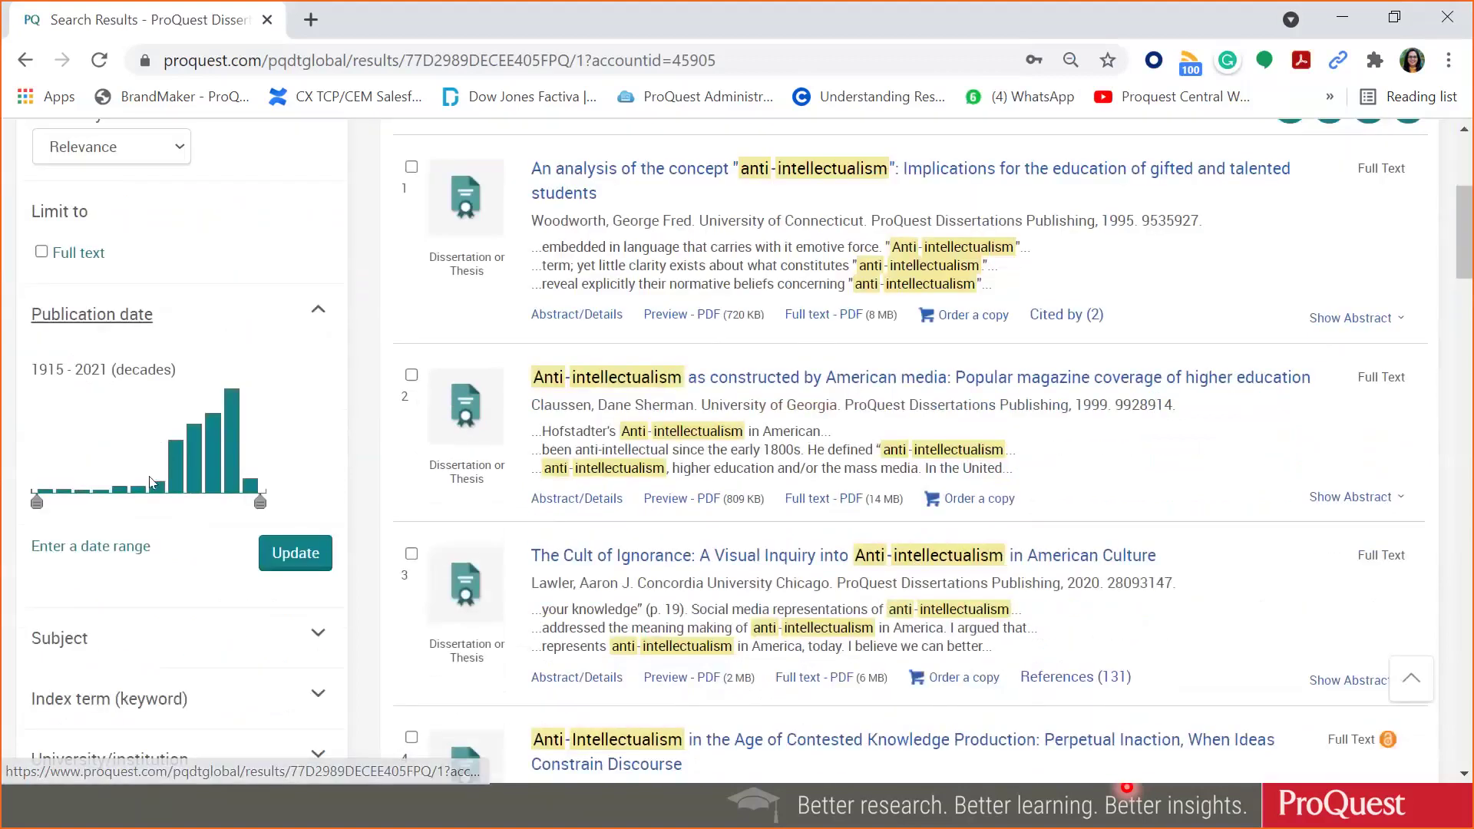
scroll(151, 482, down, 3)
click(320, 409)
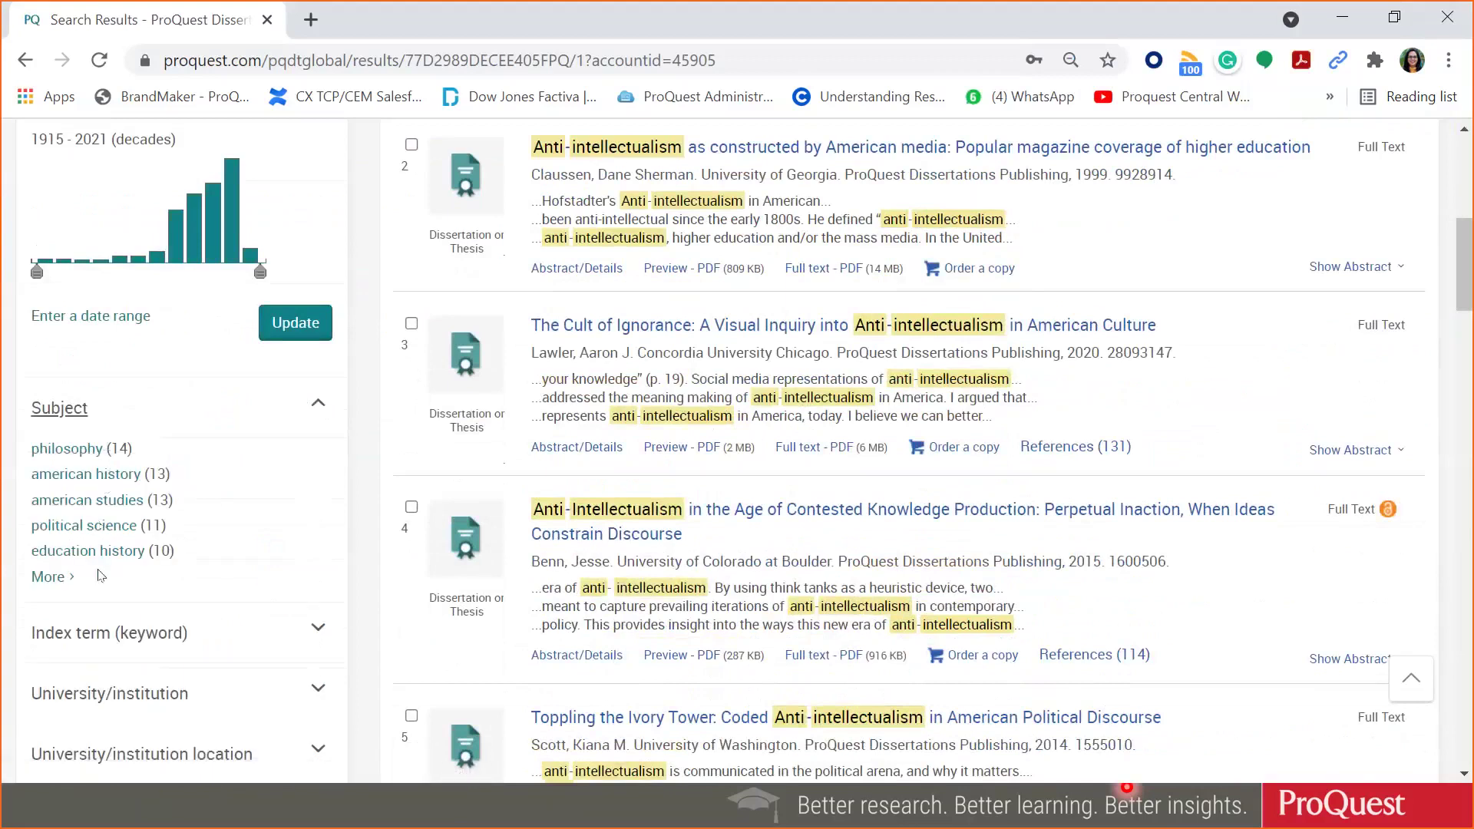
click(49, 577)
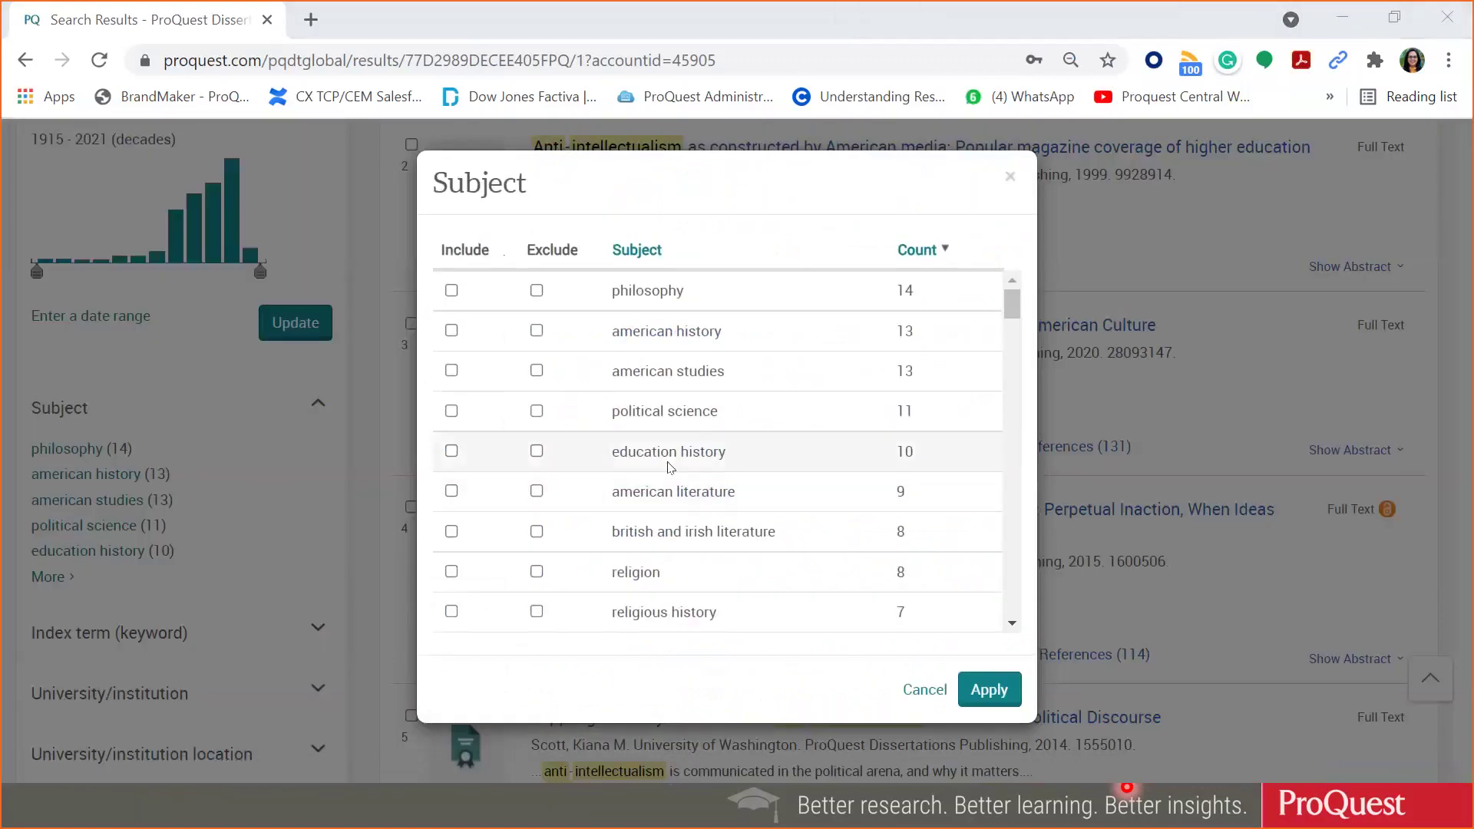
- Look through the subjects and their counts in the full list, and close it without applying any filter
scroll(670, 466, down, 6)
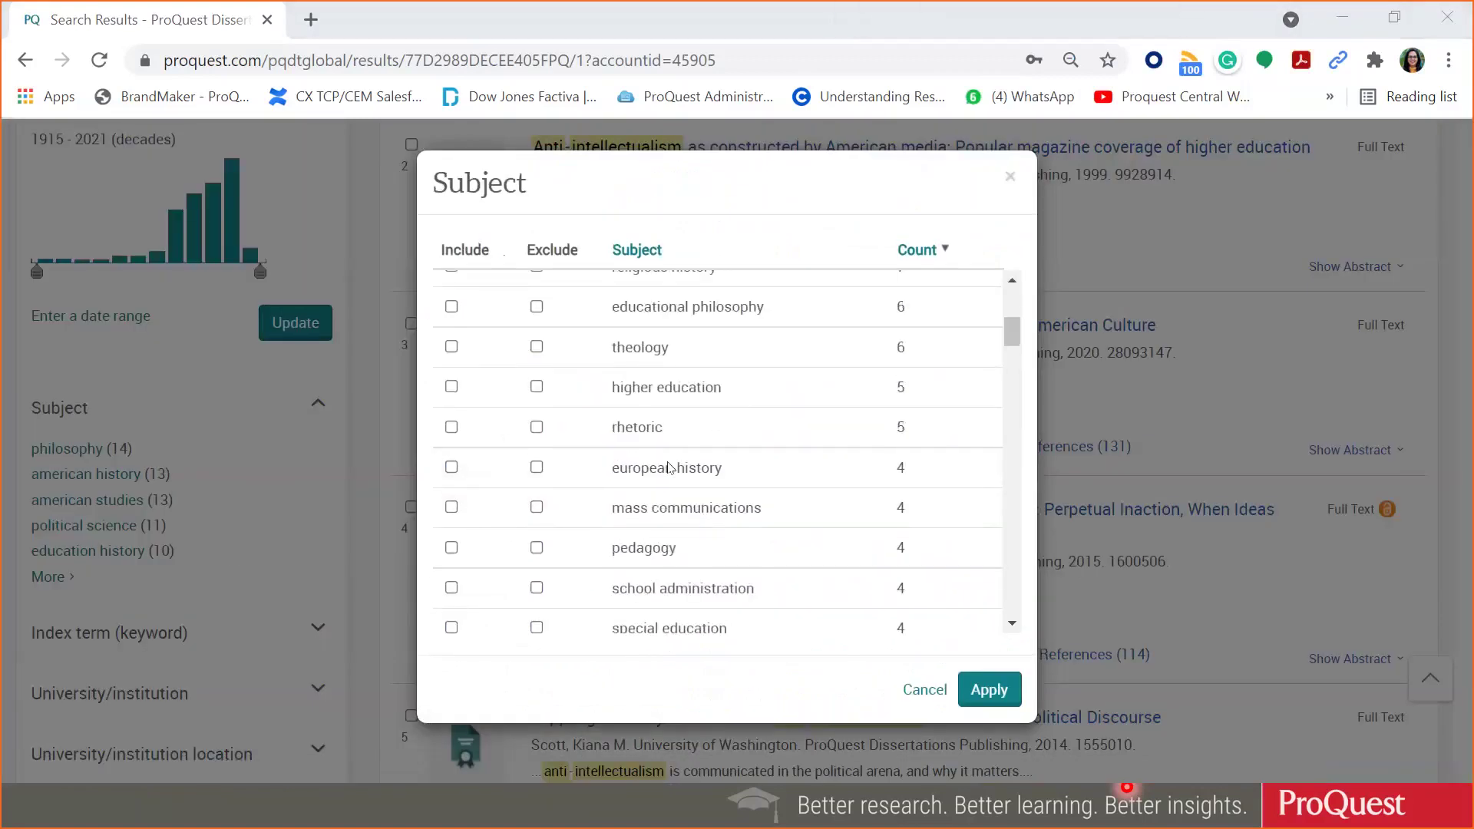
scroll(670, 466, down, 6)
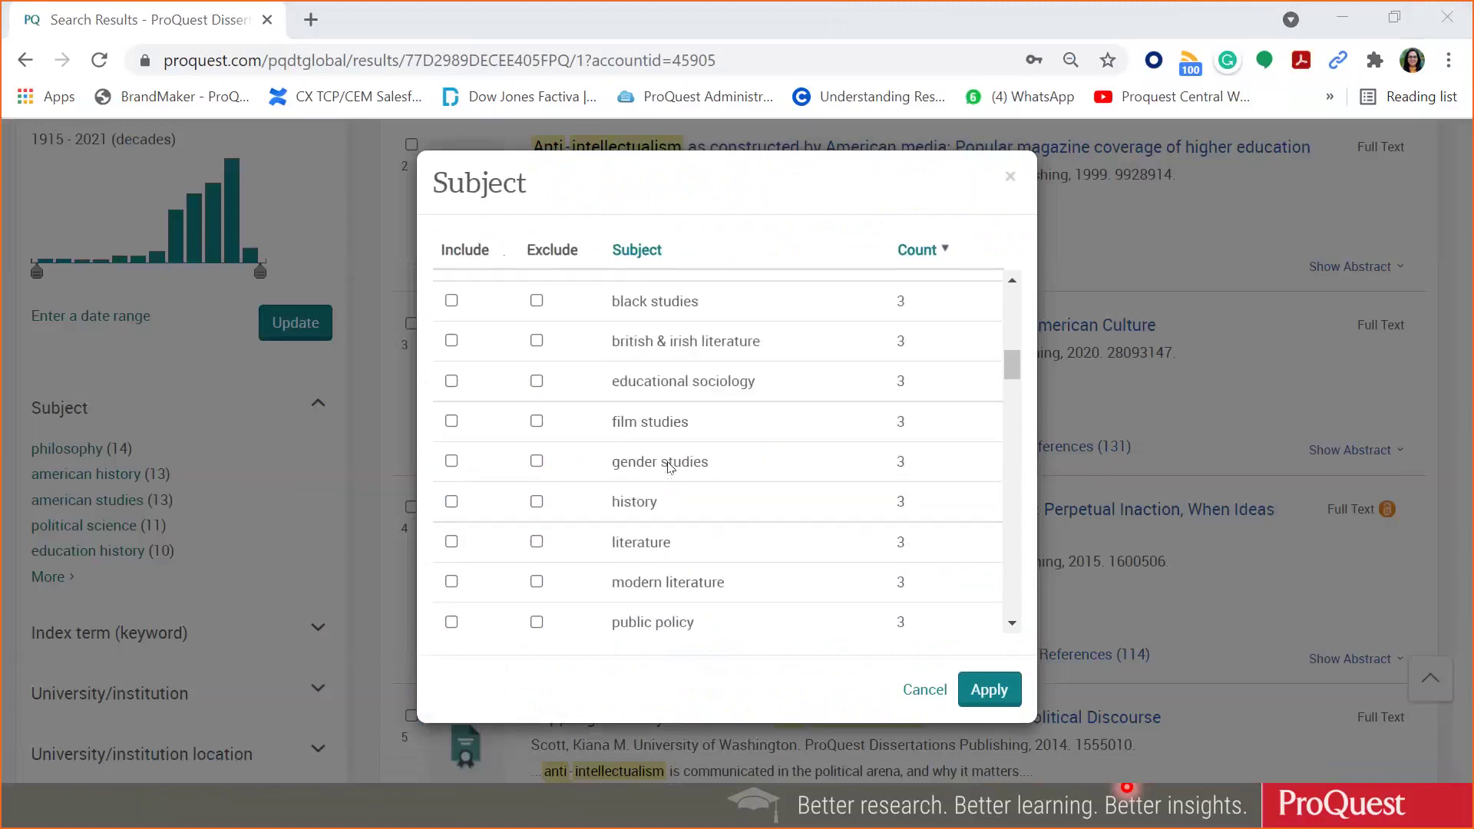
scroll(742, 528, down, 2)
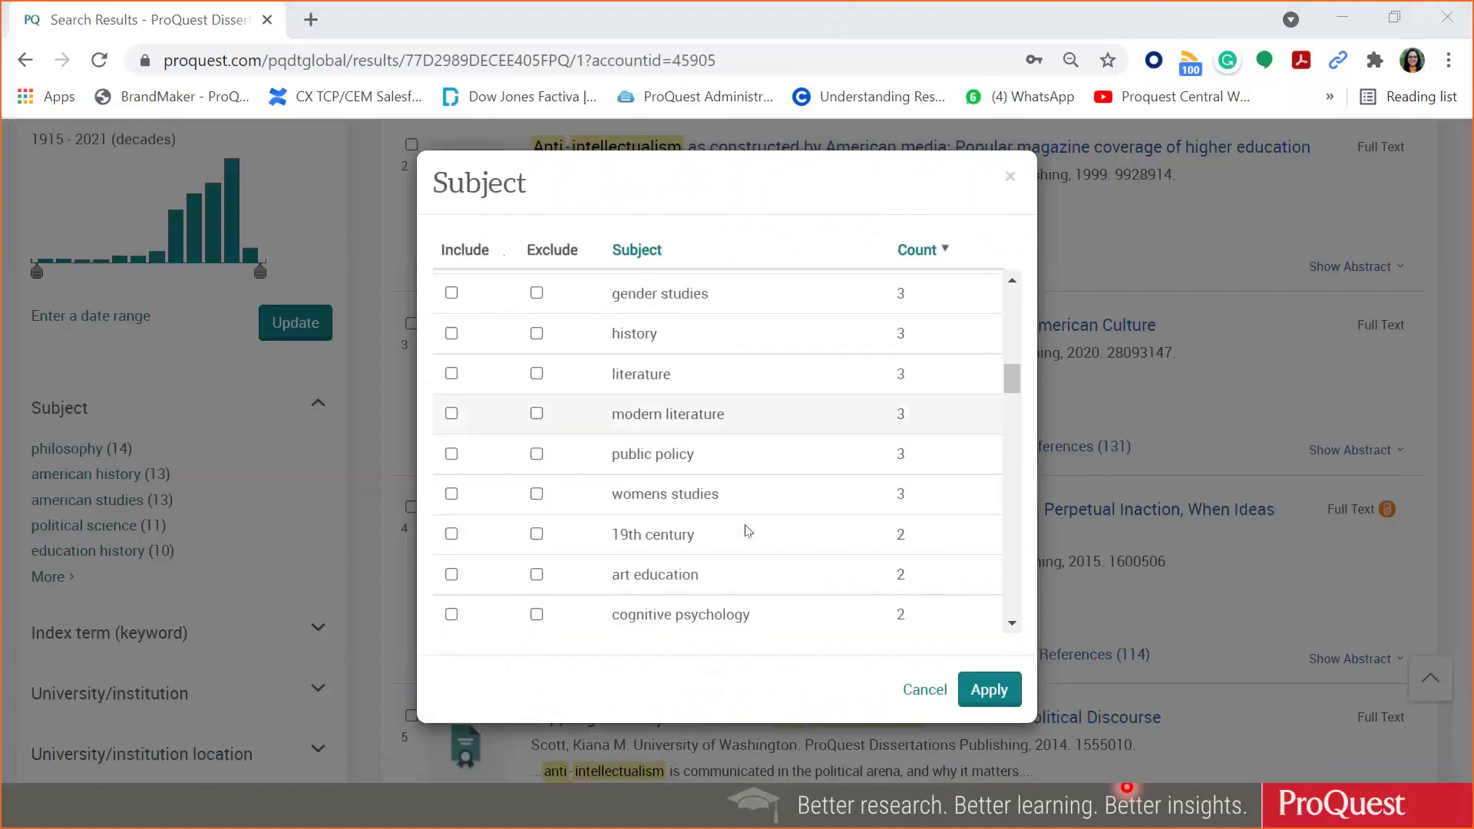
scroll(748, 531, down, 2)
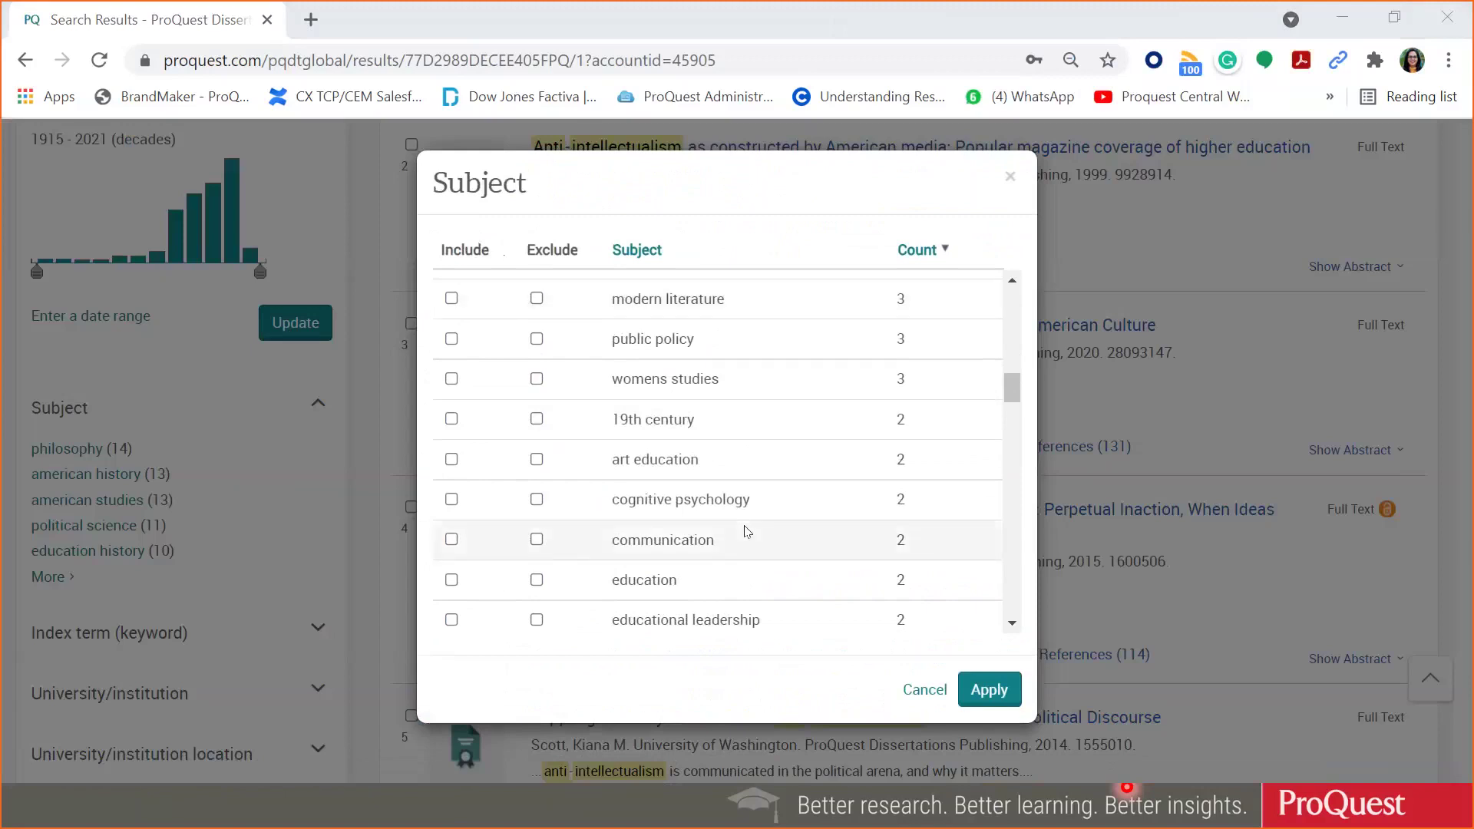
scroll(747, 531, down, 2)
scroll(747, 531, down, 9)
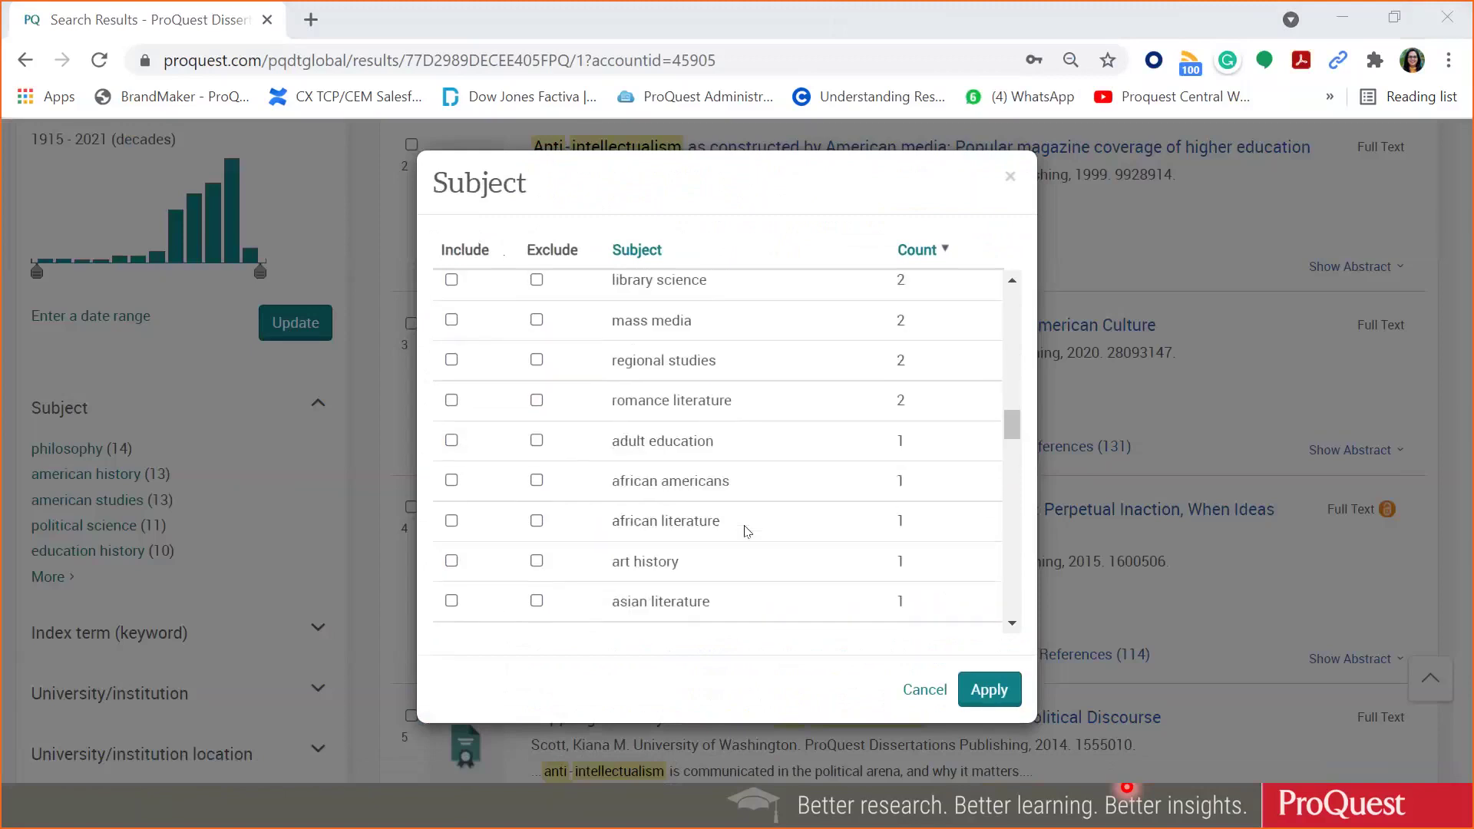
scroll(747, 531, up, 10)
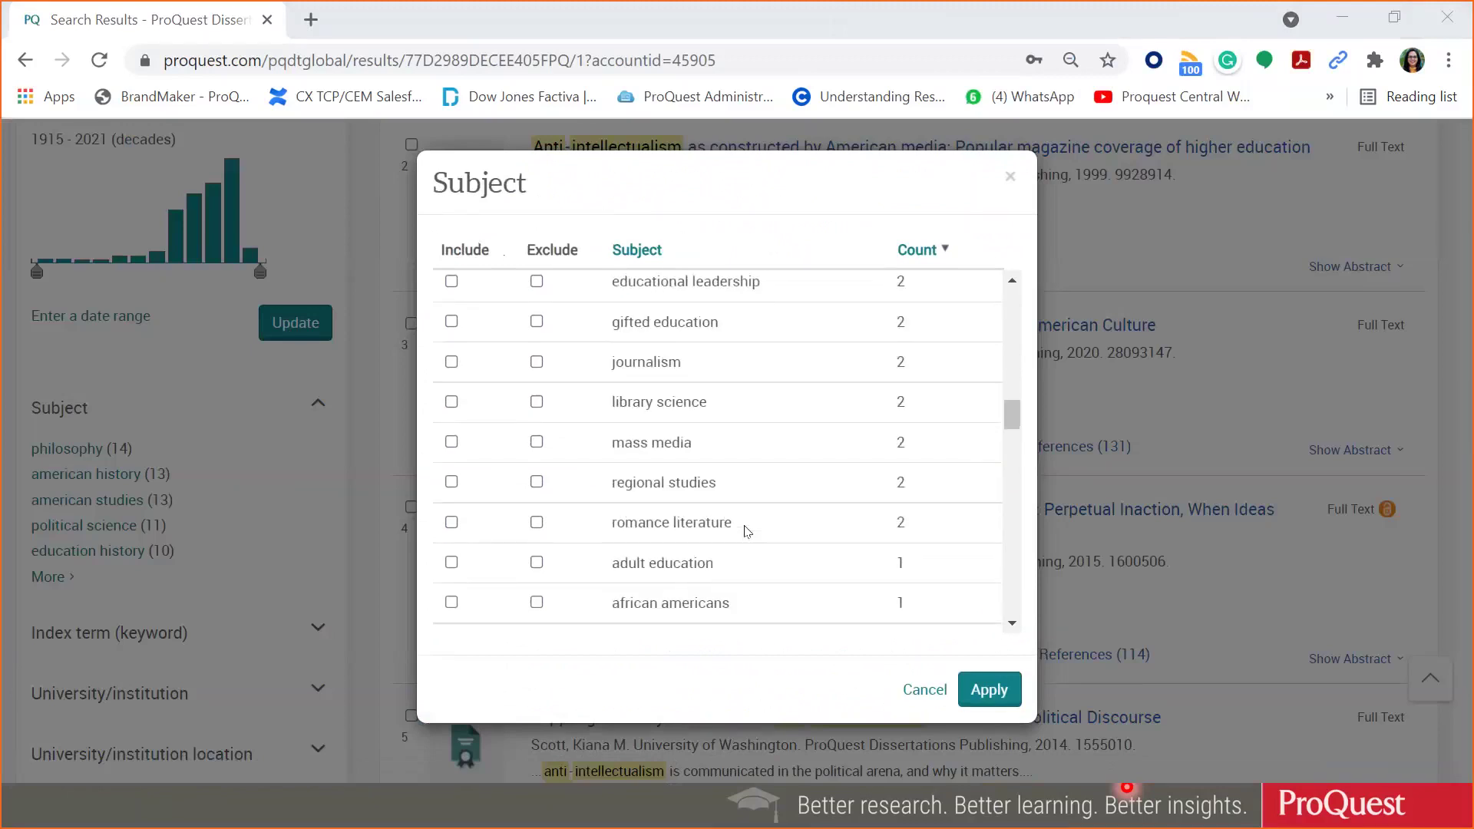
scroll(747, 531, up, 3)
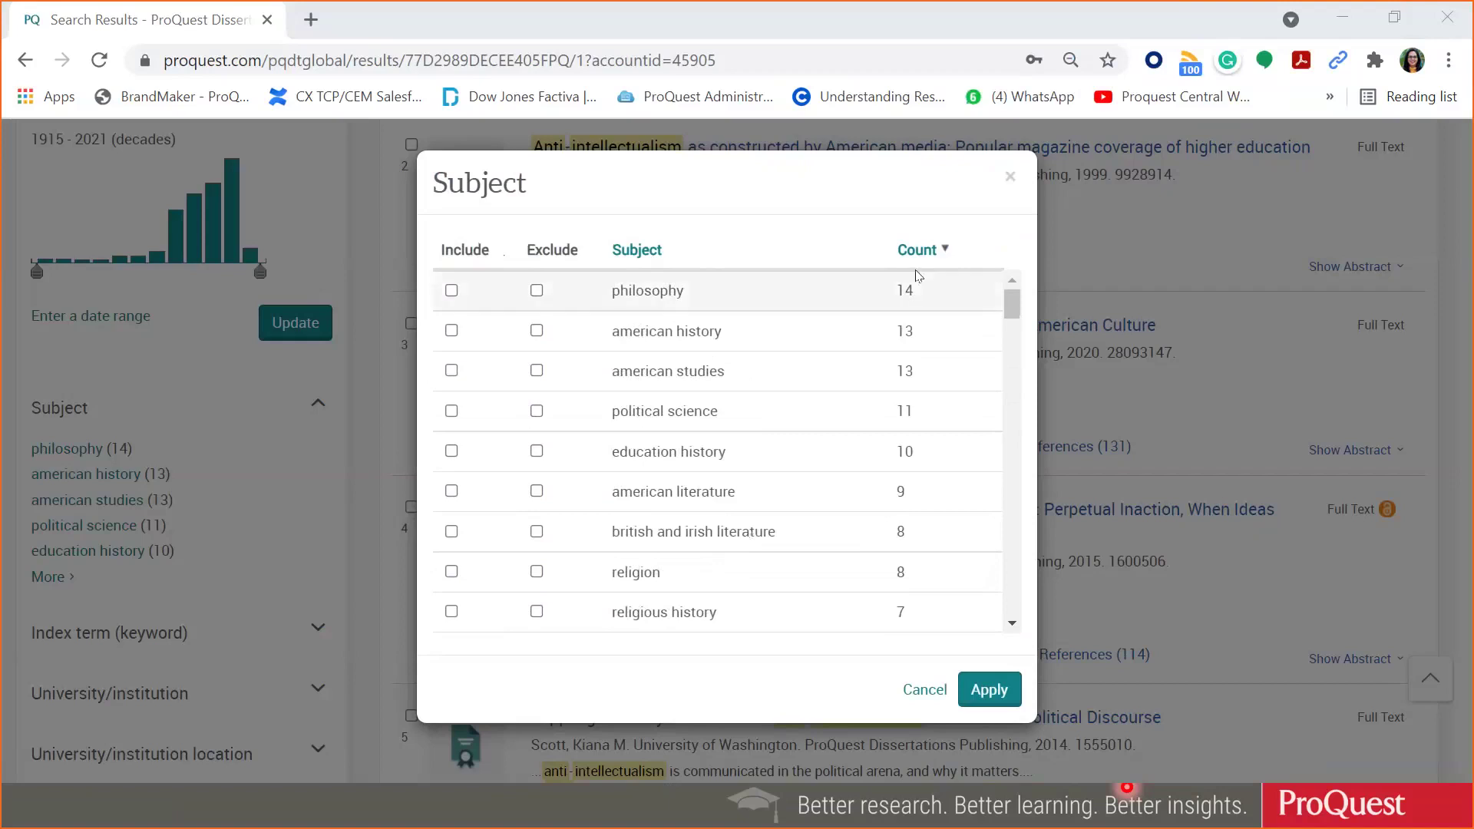
click(1010, 178)
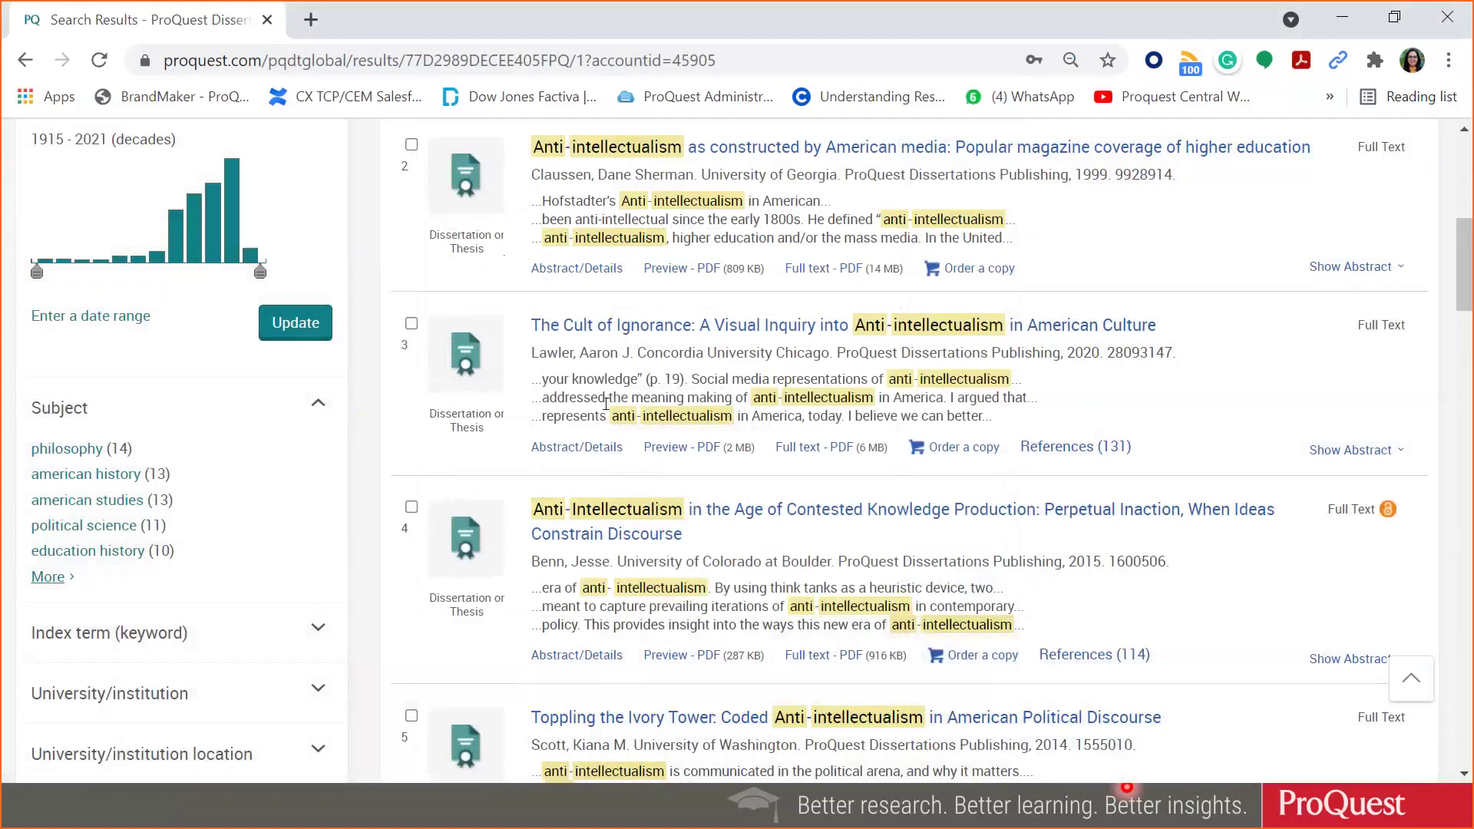
- Open the dissertation "The Cult of Ignorance: A Visual Inquiry into Anti-intellectualism in American Culture" from the results
click(711, 332)
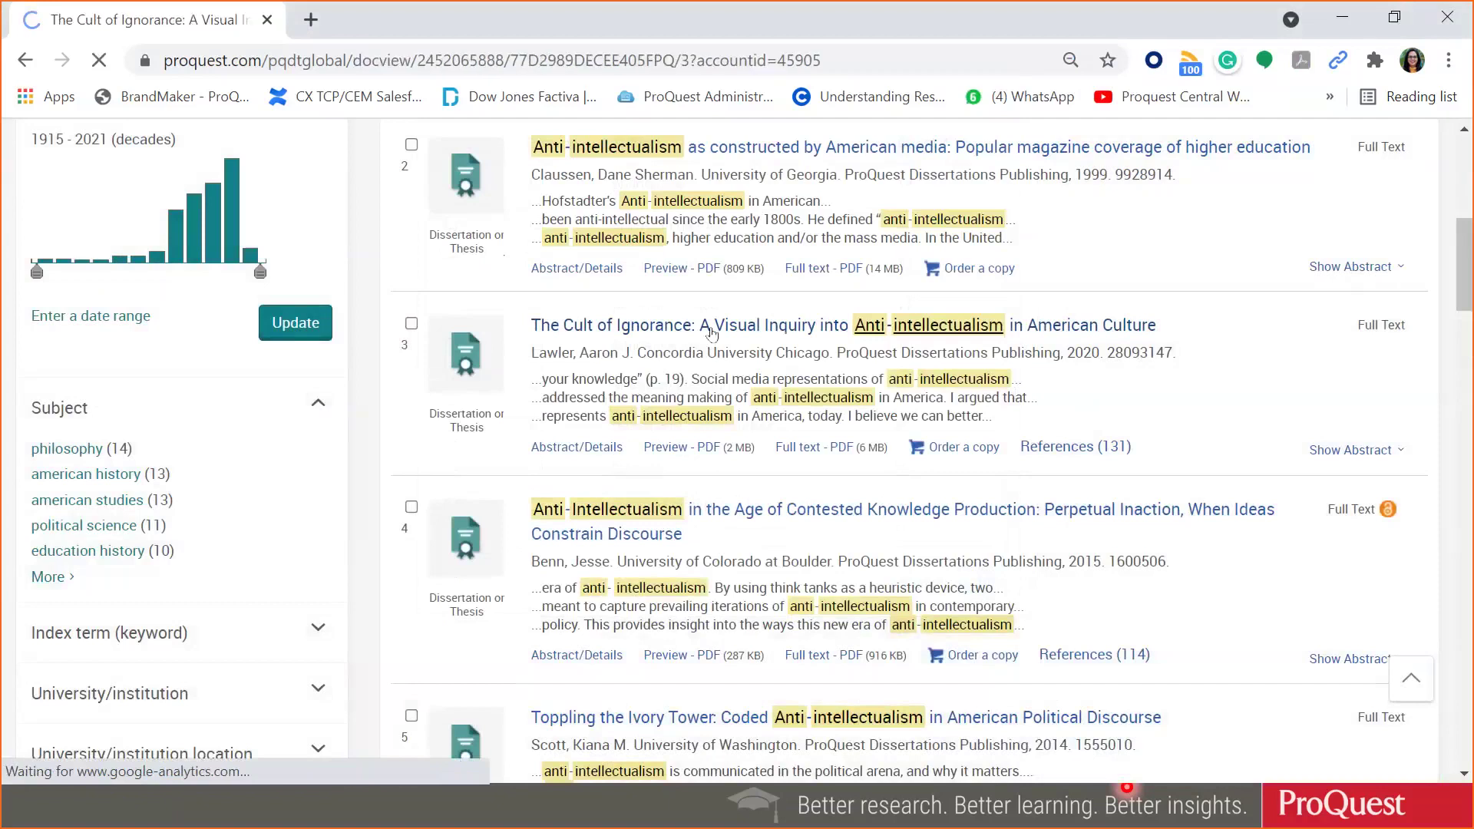